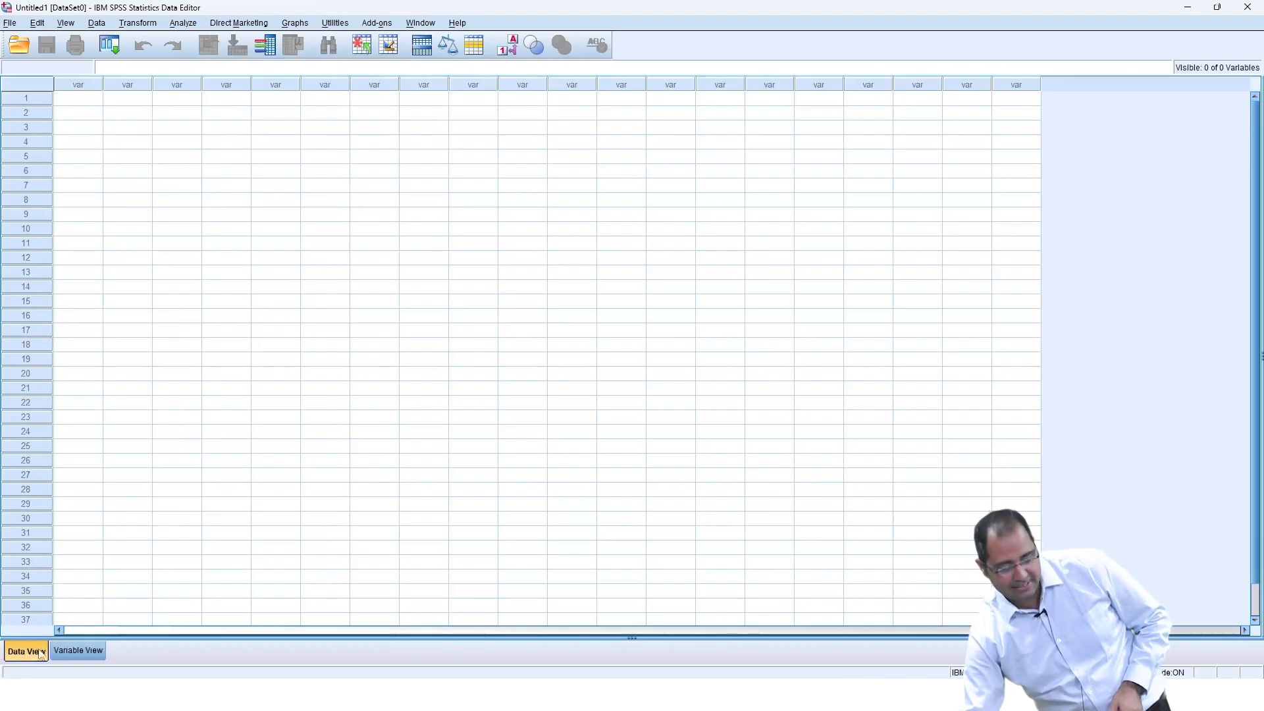
Switch to the variable definitions and name the first variable RES_NUM
{"action": "left_click", "coordinate": [63, 652]}
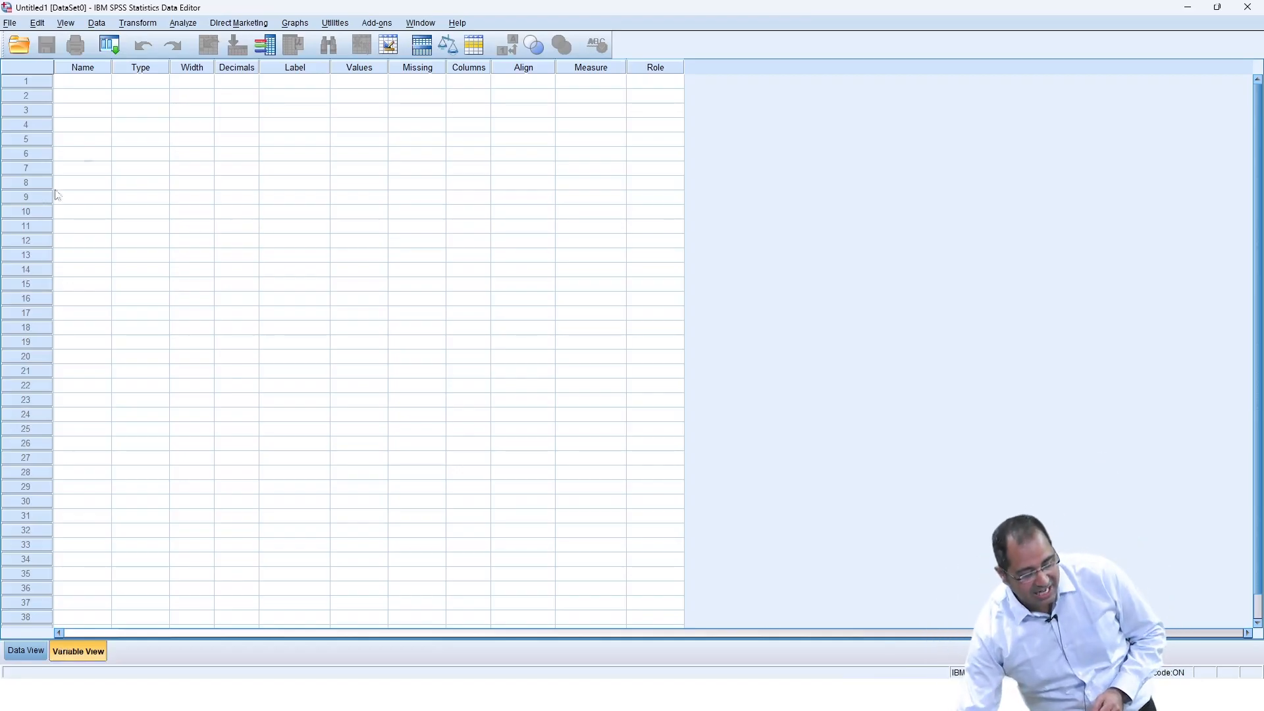
{"action": "left_click", "coordinate": [90, 86]}
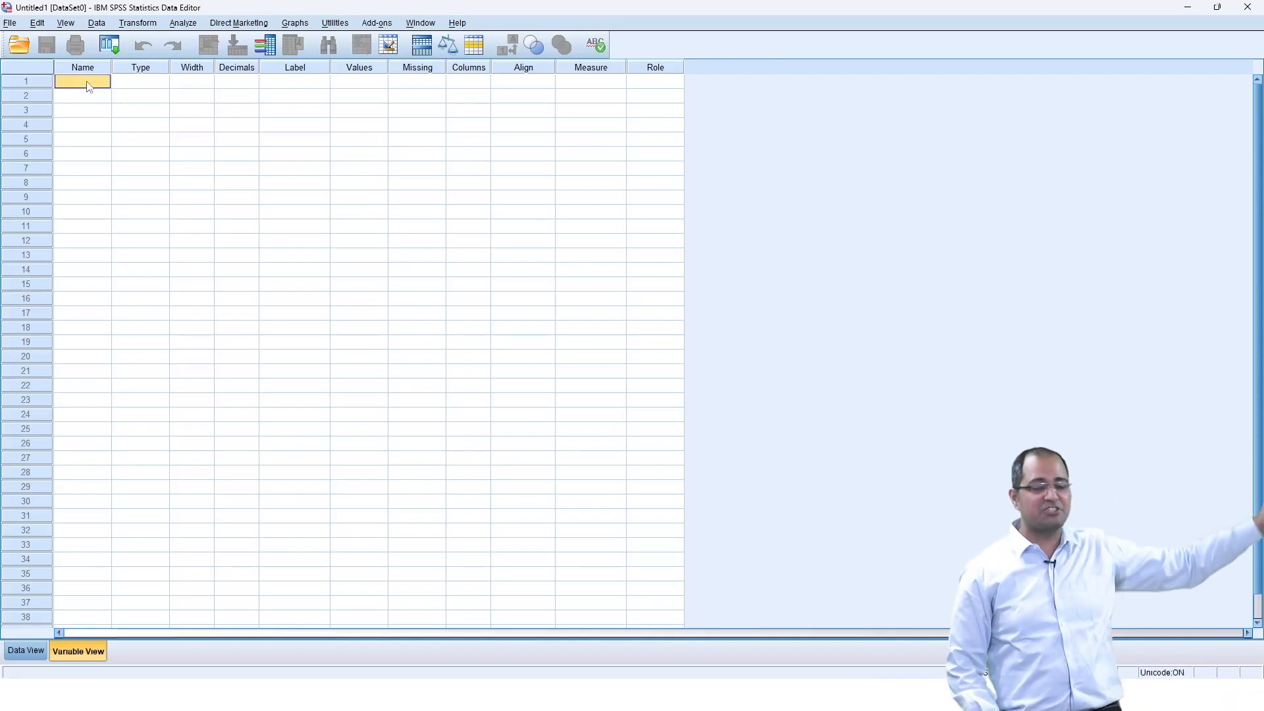
{"action": "type", "text": "RES_NUM"}
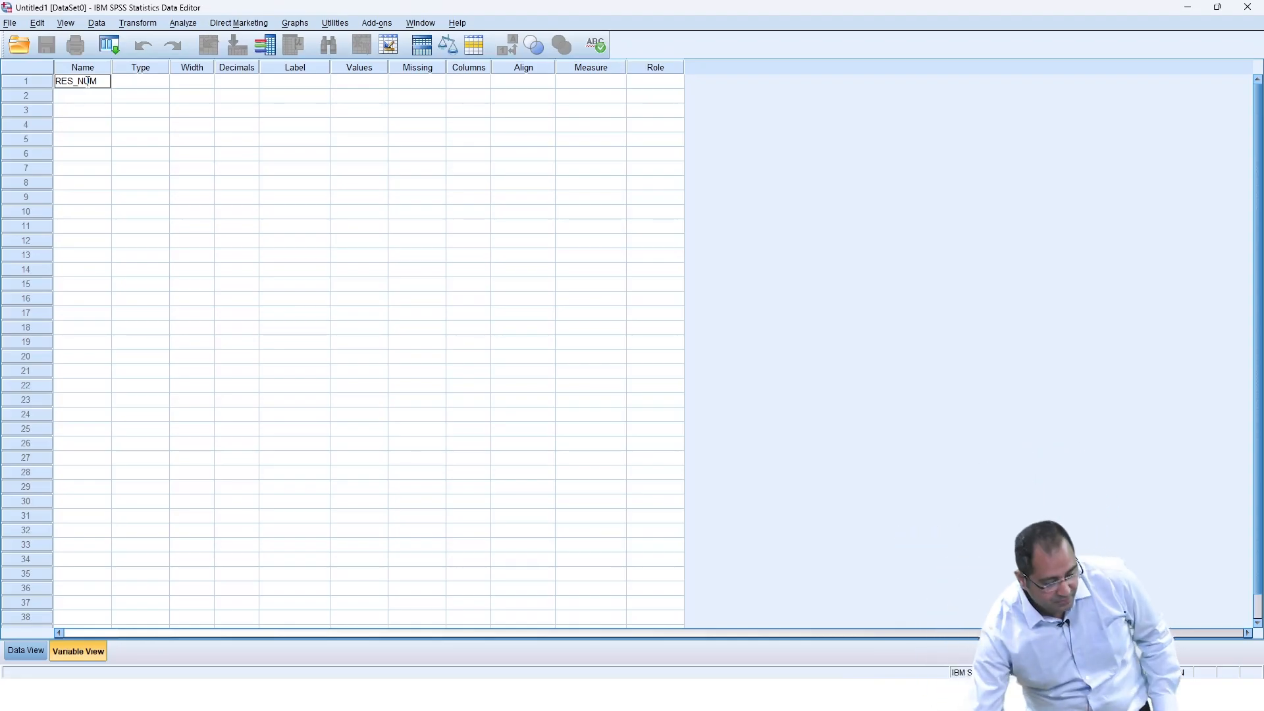
{"action": "left_click", "coordinate": [137, 85]}
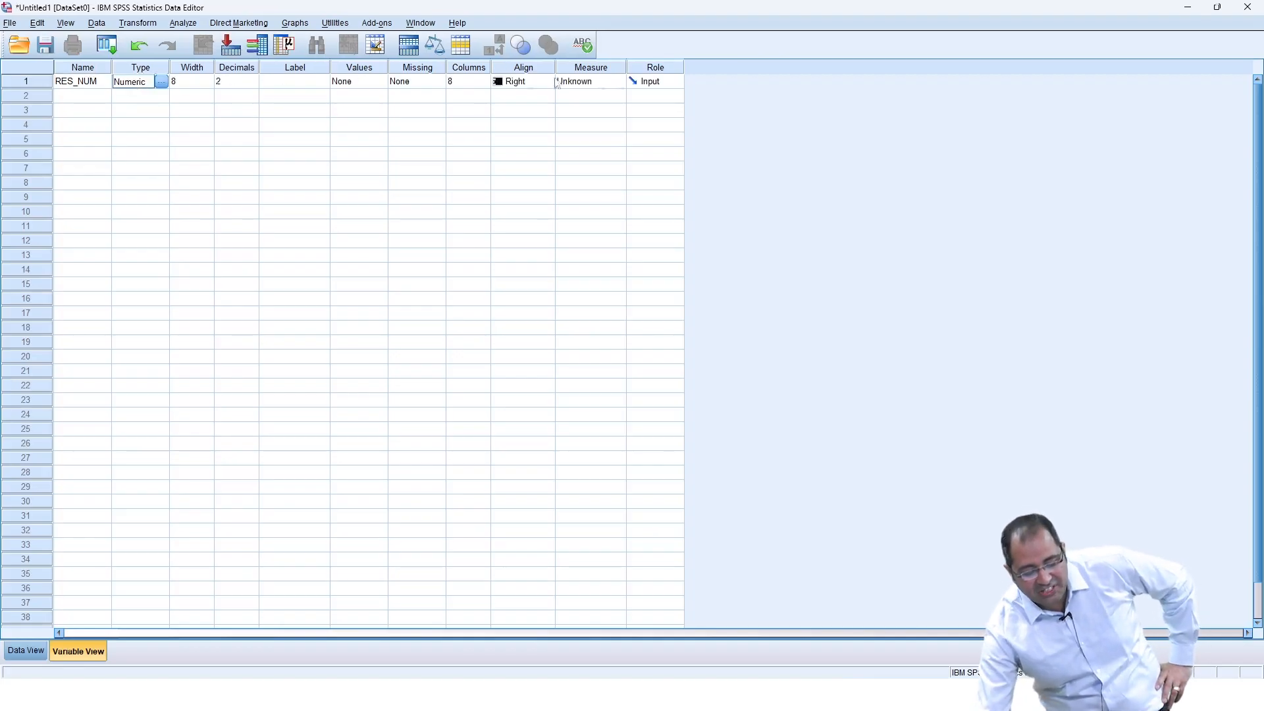
Look through the attributes of RES_NUM, including its measurement levels and variable type options
{"action": "left_click", "coordinate": [299, 86]}
{"action": "left_click", "coordinate": [361, 86]}
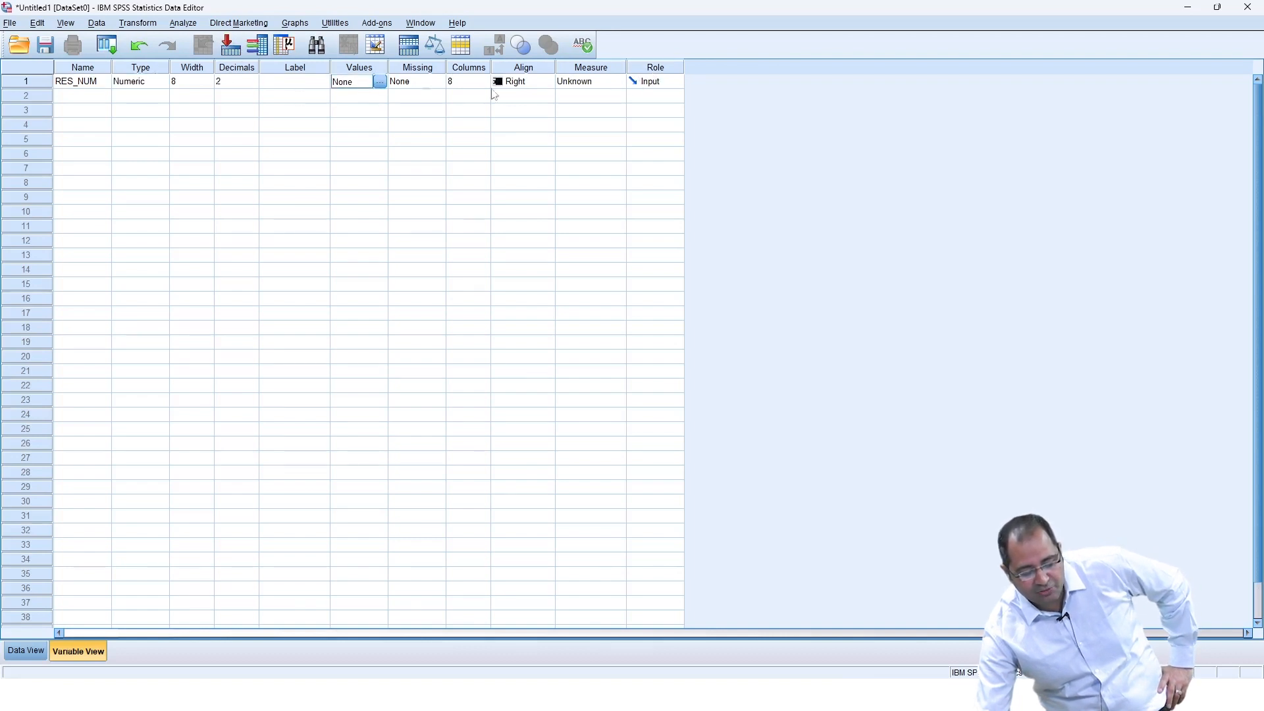
{"action": "left_click", "coordinate": [596, 85]}
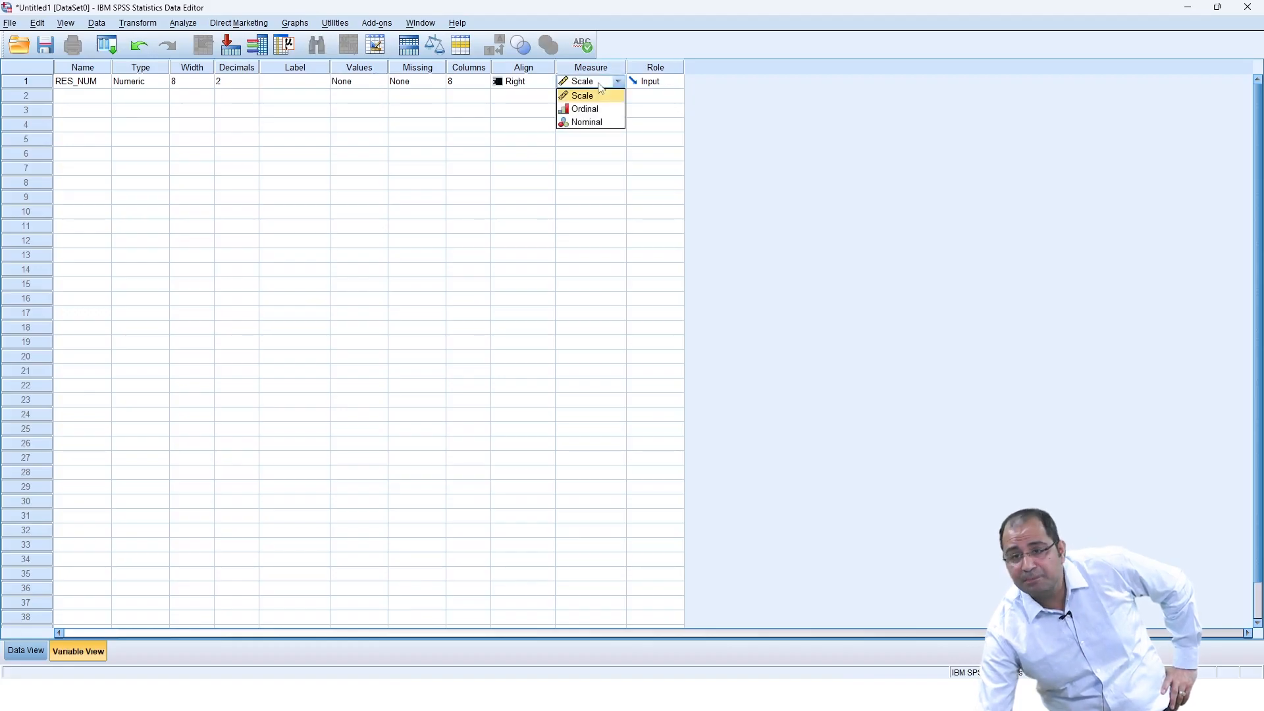
{"action": "left_click", "coordinate": [164, 82]}
{"action": "left_click", "coordinate": [164, 83]}
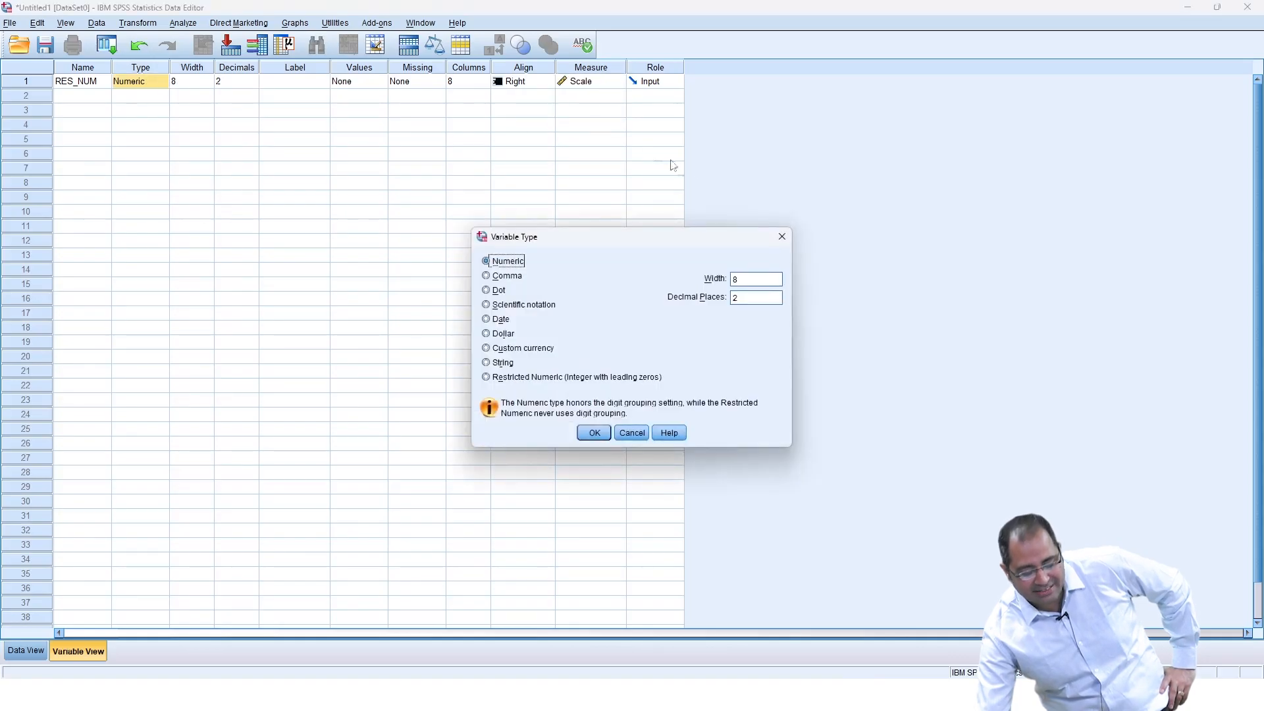
{"action": "left_click", "coordinate": [781, 237]}
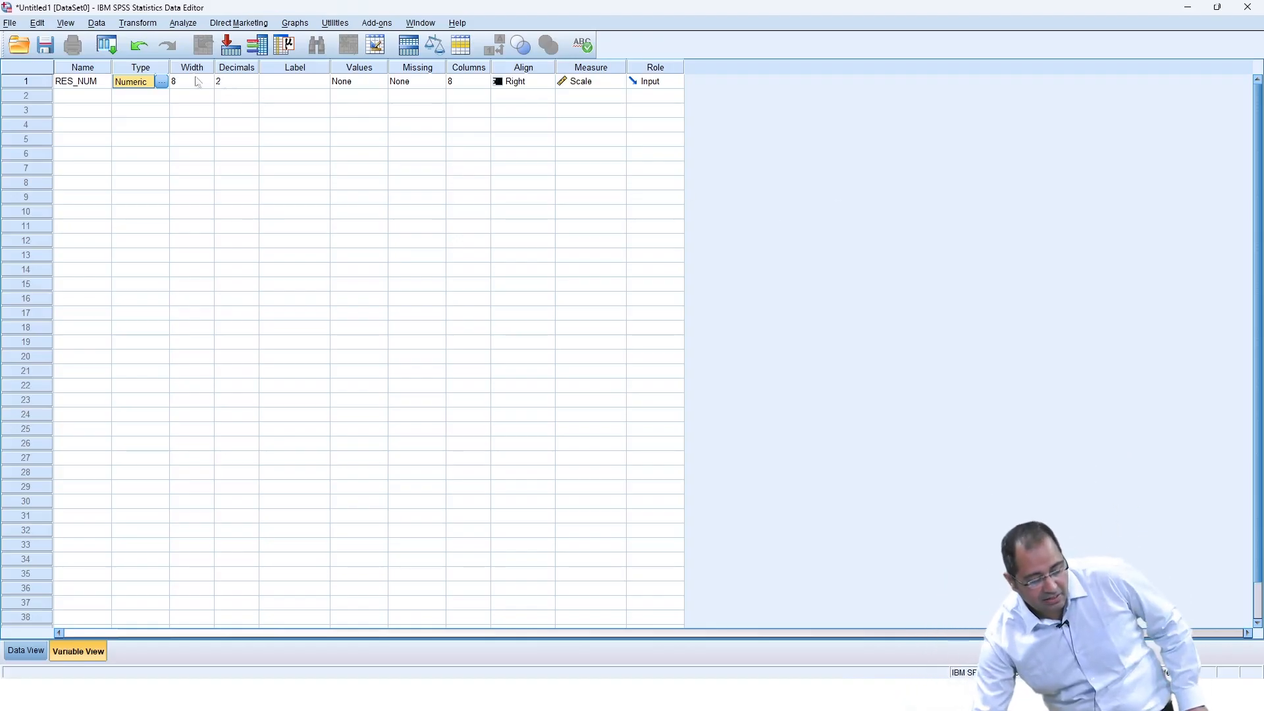
{"action": "left_click", "coordinate": [94, 85]}
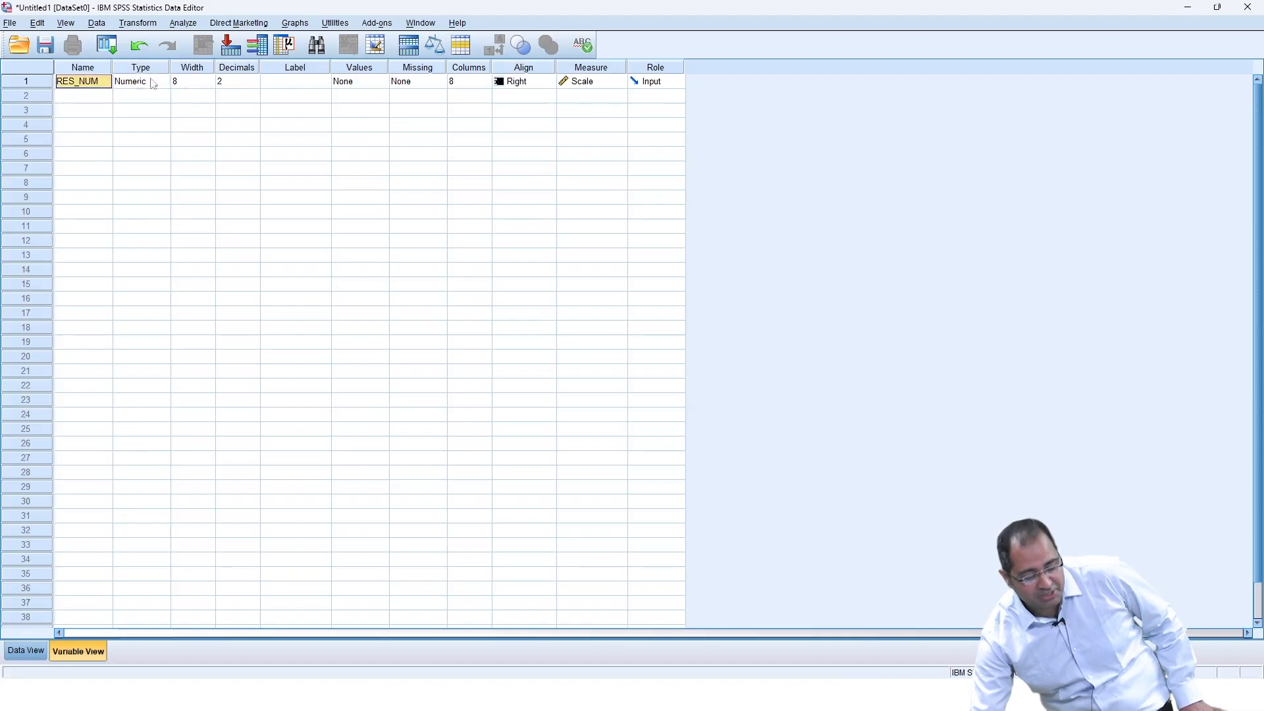
Give the RES_NUM variable the label "Respondent Number"
{"action": "left_click", "coordinate": [276, 83]}
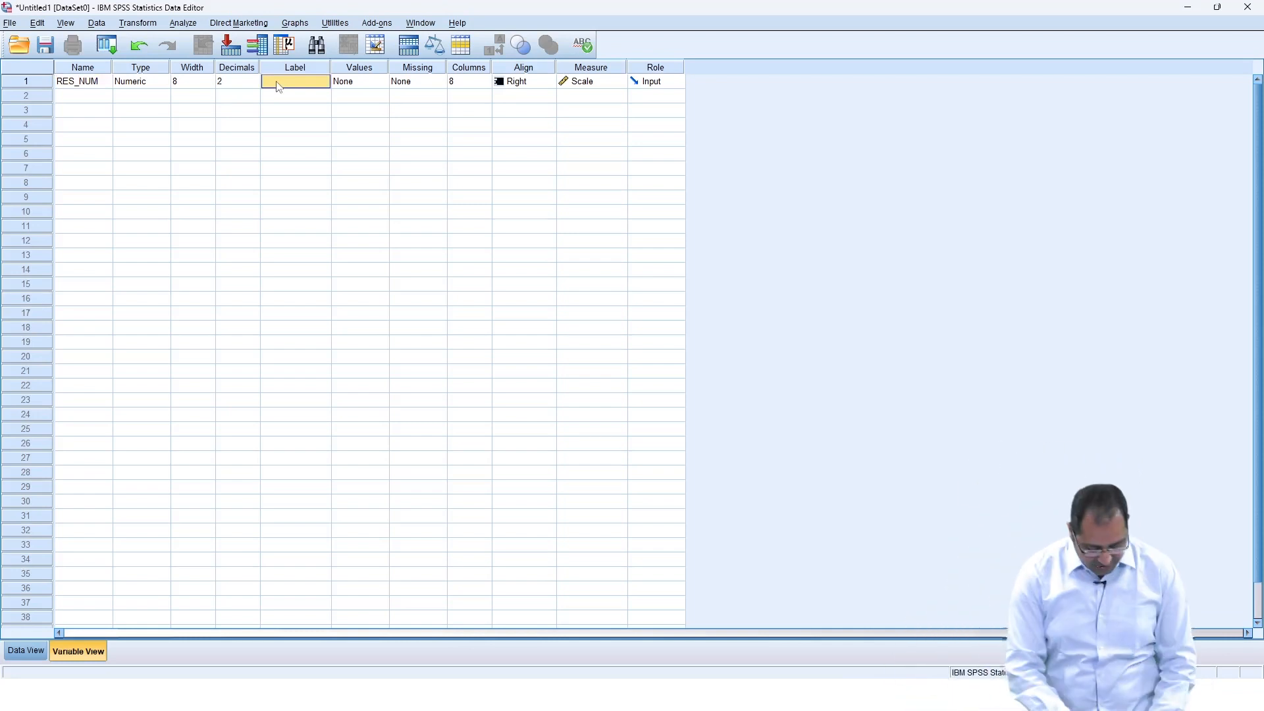
{"action": "double_click", "coordinate": [277, 82]}
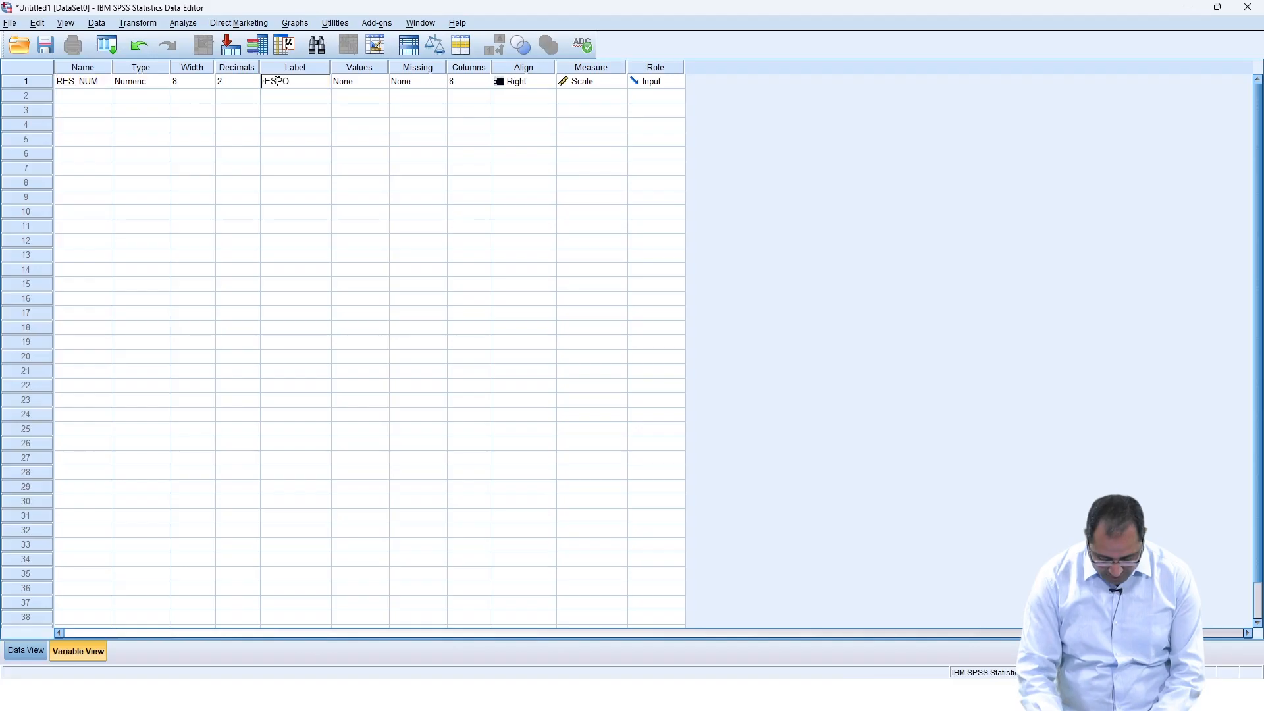
{"action": "key", "text": "BackSpace"}
{"action": "key", "text": "BackSpace"}
{"action": "key", "text": "BackSpace"}
{"action": "key", "text": "BackSpace"}
{"action": "key", "text": "BackSpace"}
{"action": "key", "text": "BackSpace"}
{"action": "key", "text": "BackSpace"}
{"action": "key", "text": "BackSpace"}
{"action": "key", "text": "BackSpace"}
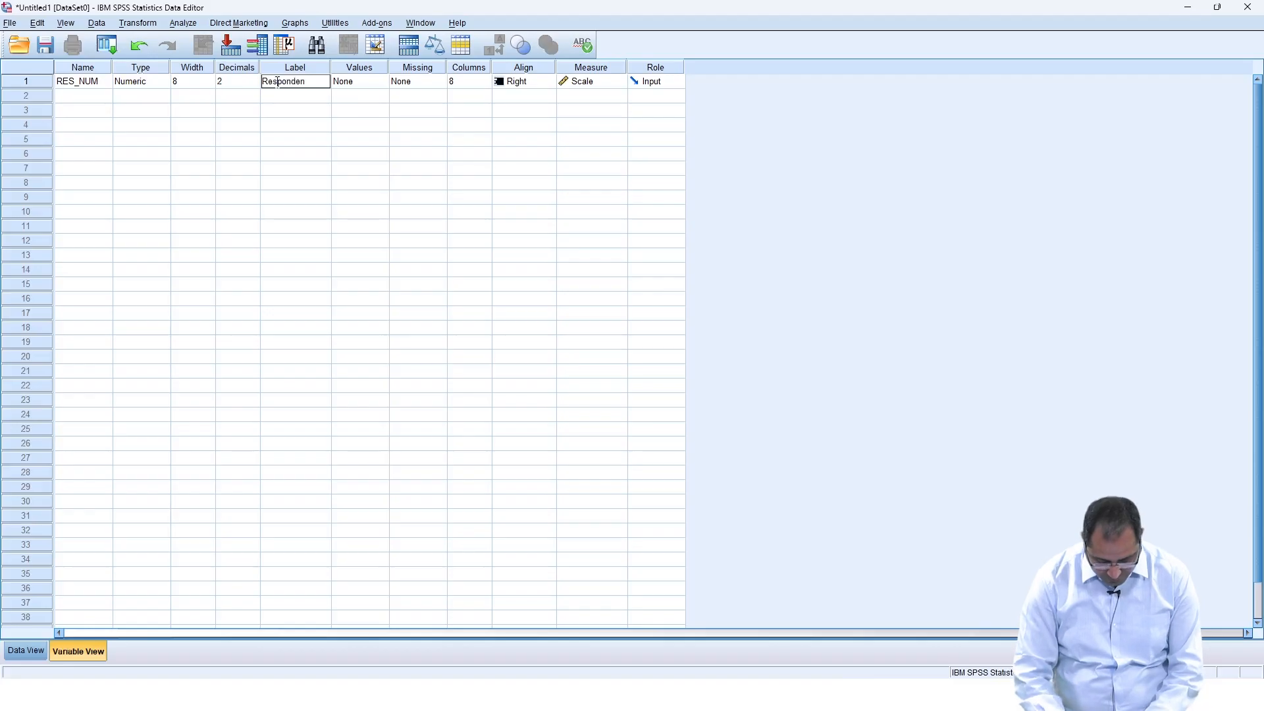
{"action": "type", "text": "ber"}
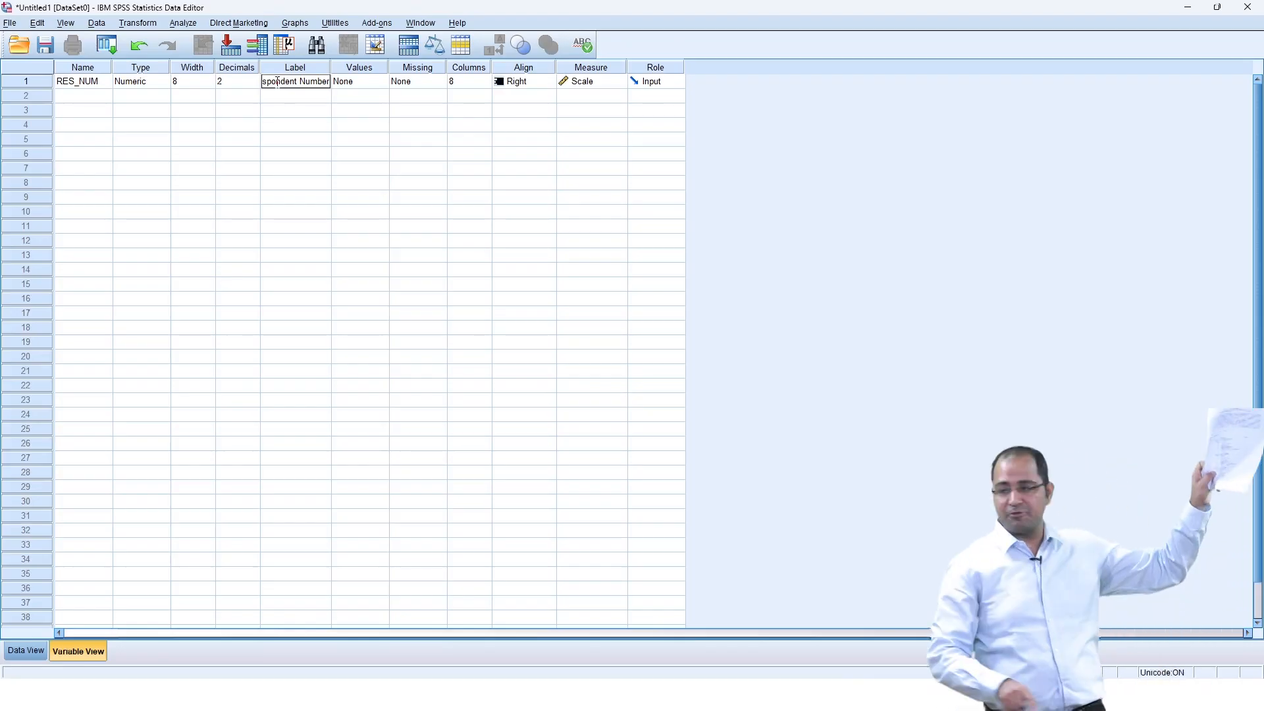
Set the measurement level of RES_NUM to Nominal
{"action": "left_click", "coordinate": [35, 82]}
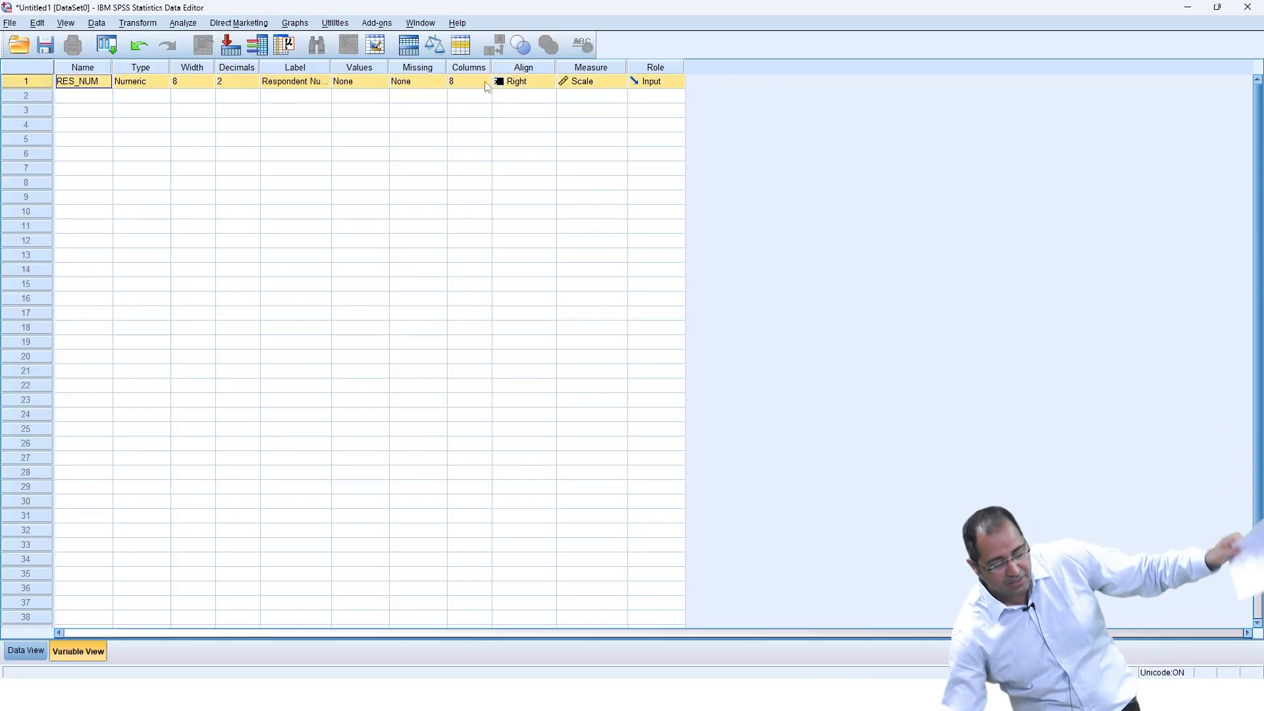
{"action": "left_click", "coordinate": [610, 86]}
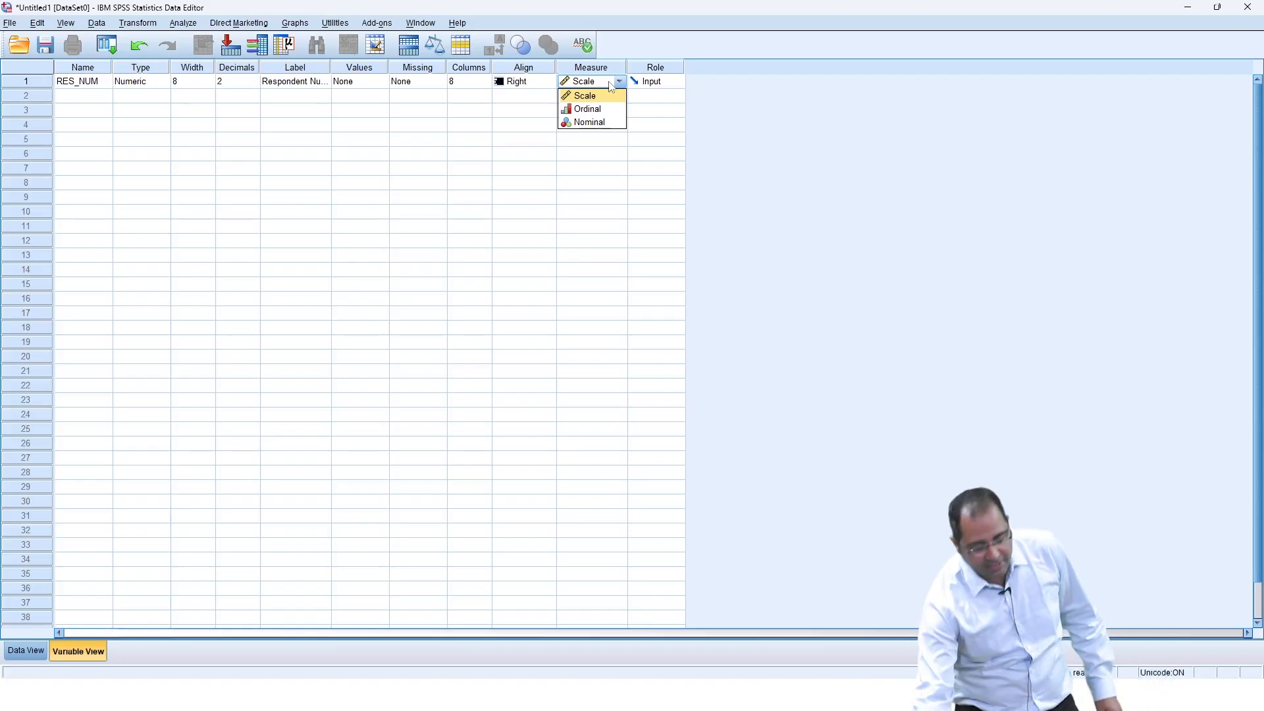
{"action": "left_click", "coordinate": [592, 122]}
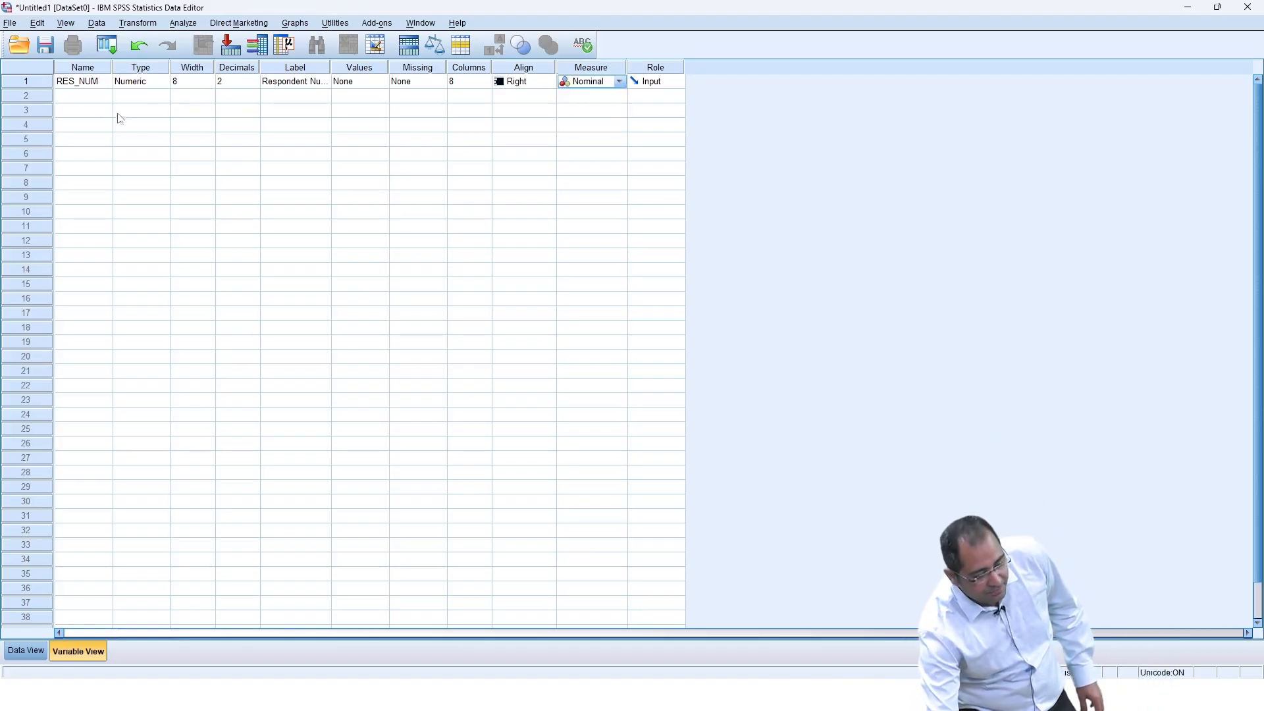
Name the second variable IUPW and keep its type as Numeric
{"action": "left_click", "coordinate": [84, 102]}
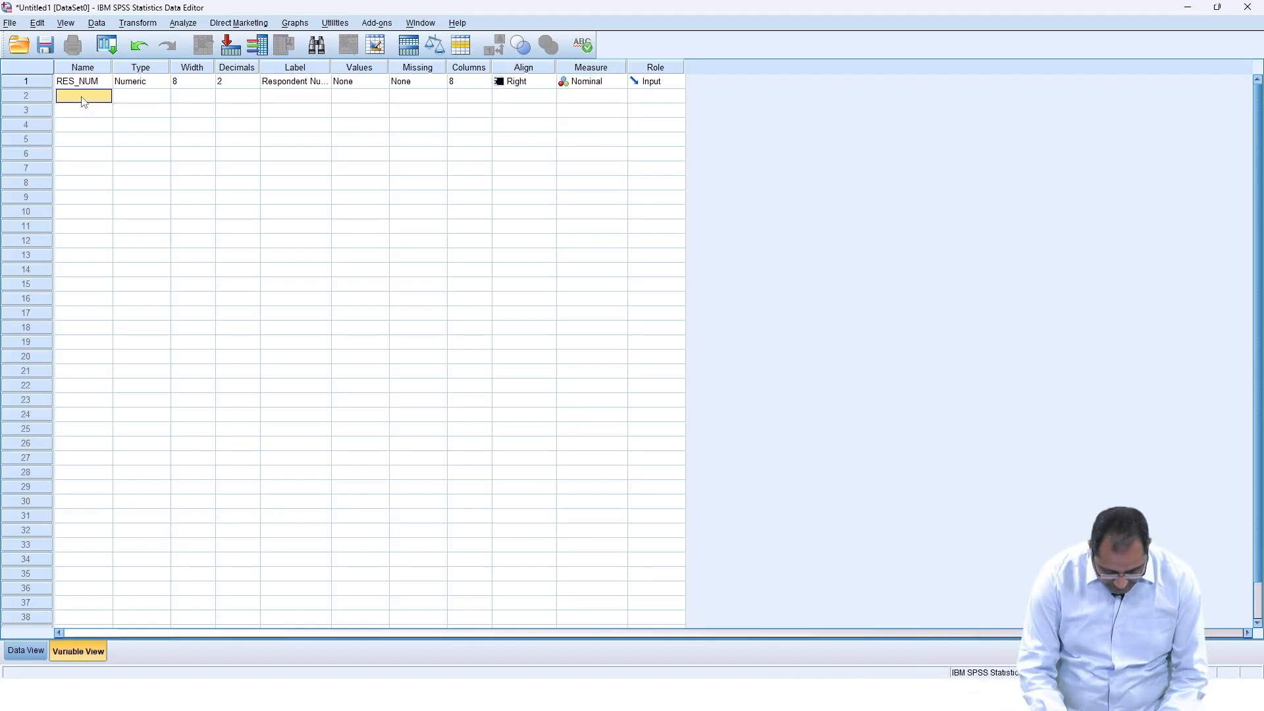
{"action": "left_click", "coordinate": [83, 97]}
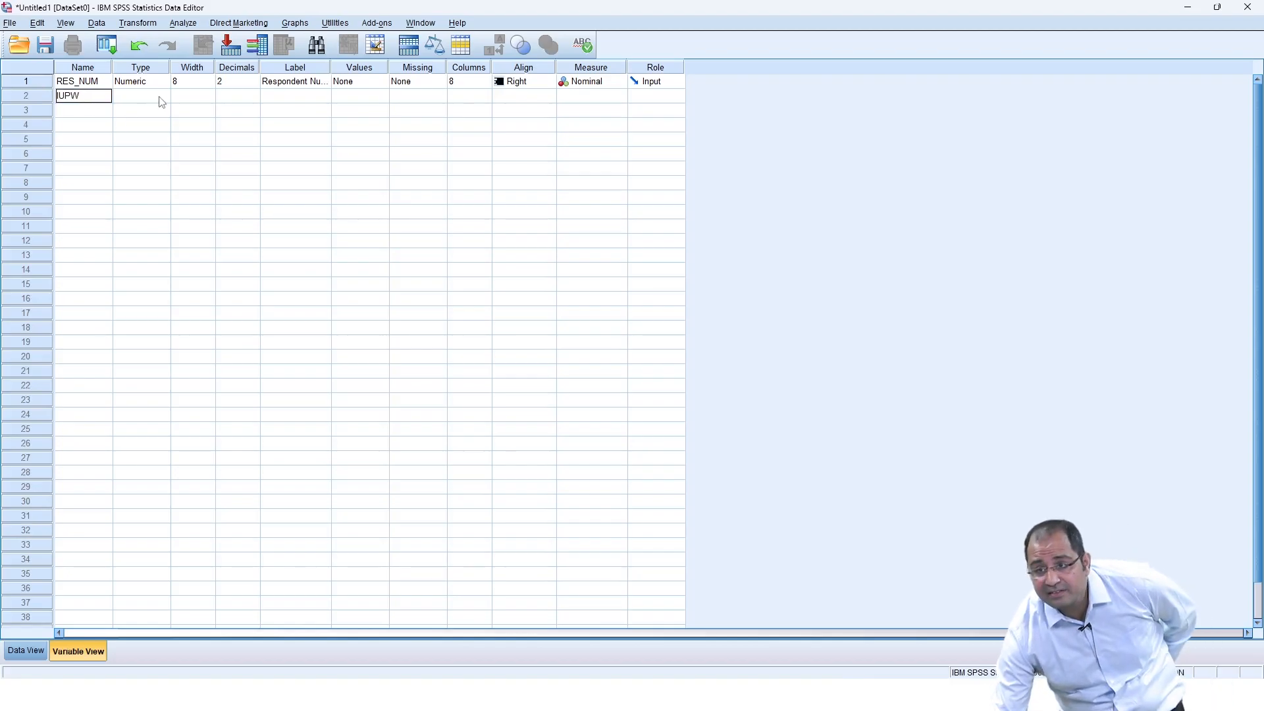
{"action": "double_click", "coordinate": [161, 102]}
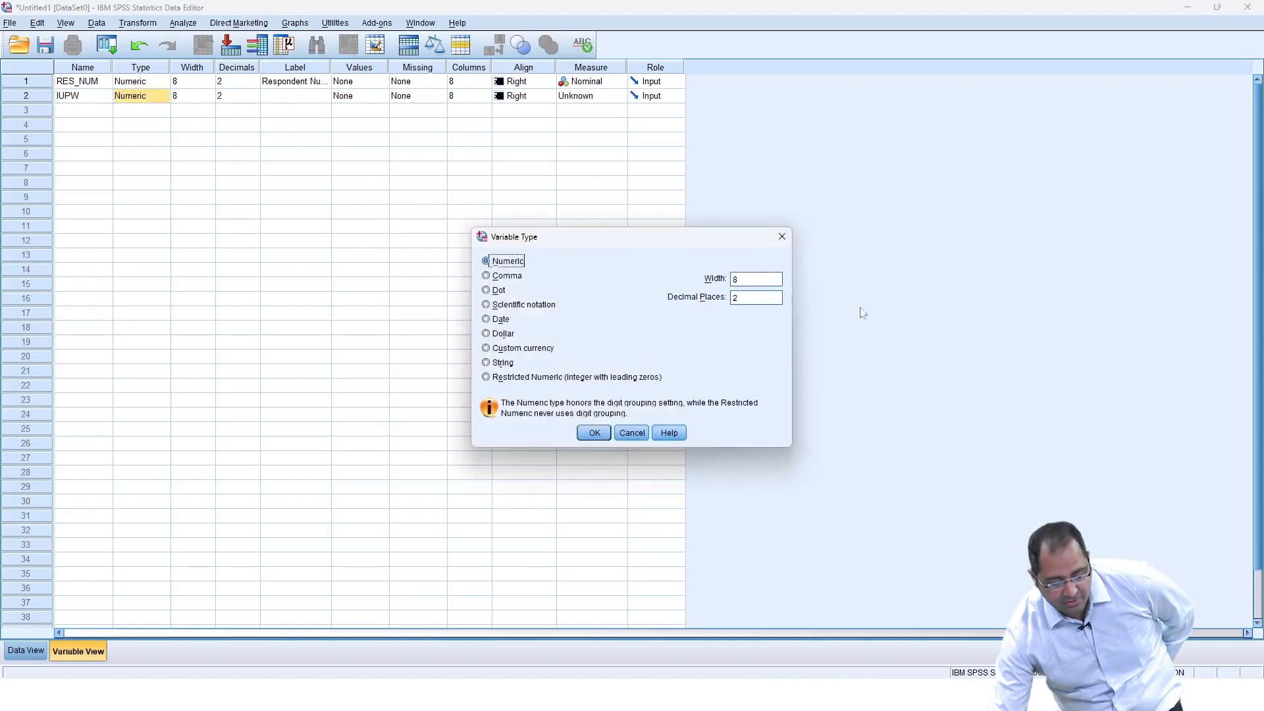
{"action": "left_click", "coordinate": [781, 238]}
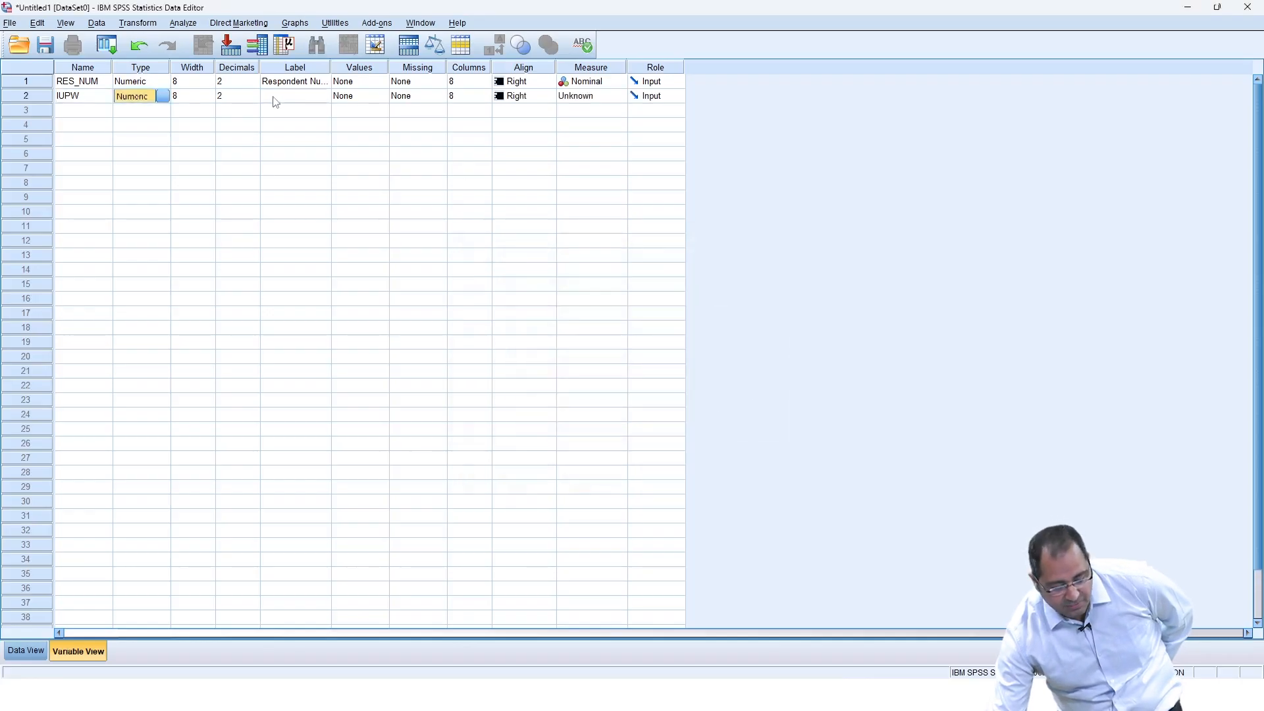
Label IUPW "Internet usage in hours per week" and set its measurement level to Scale
{"action": "left_click", "coordinate": [276, 99]}
{"action": "left_click", "coordinate": [276, 100]}
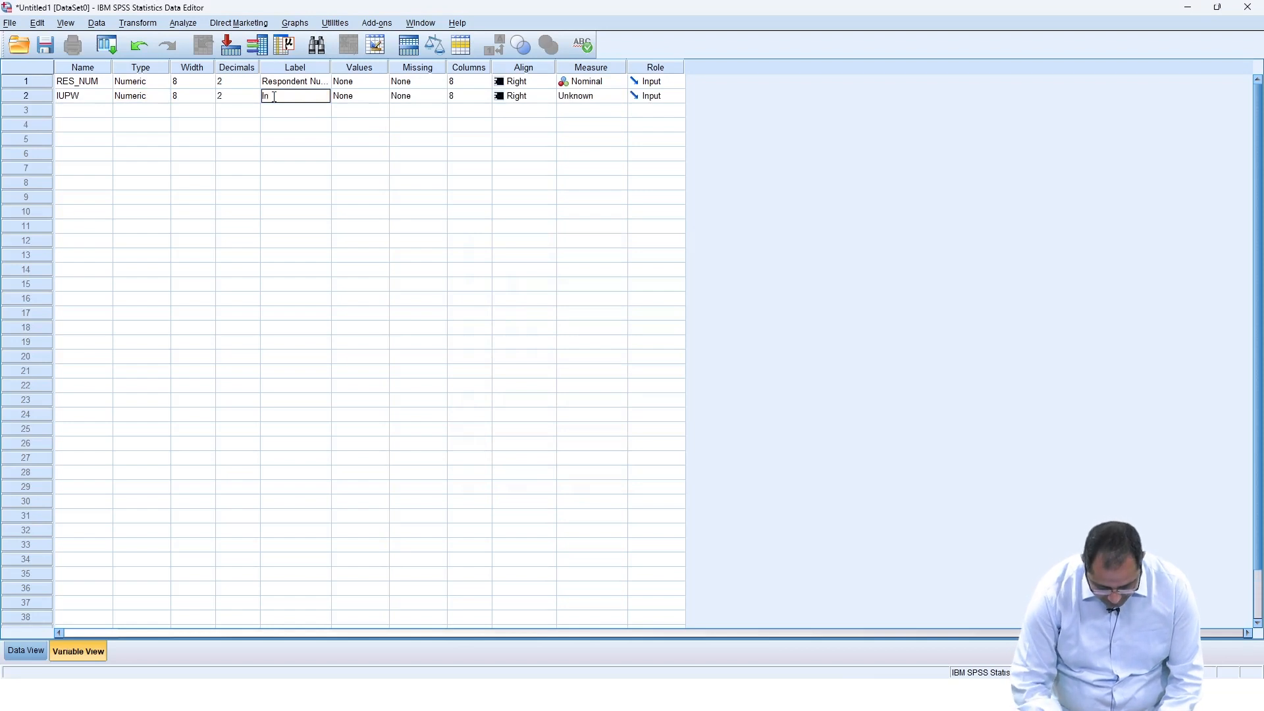
{"action": "type", "text": "Internet usage in hours per"}
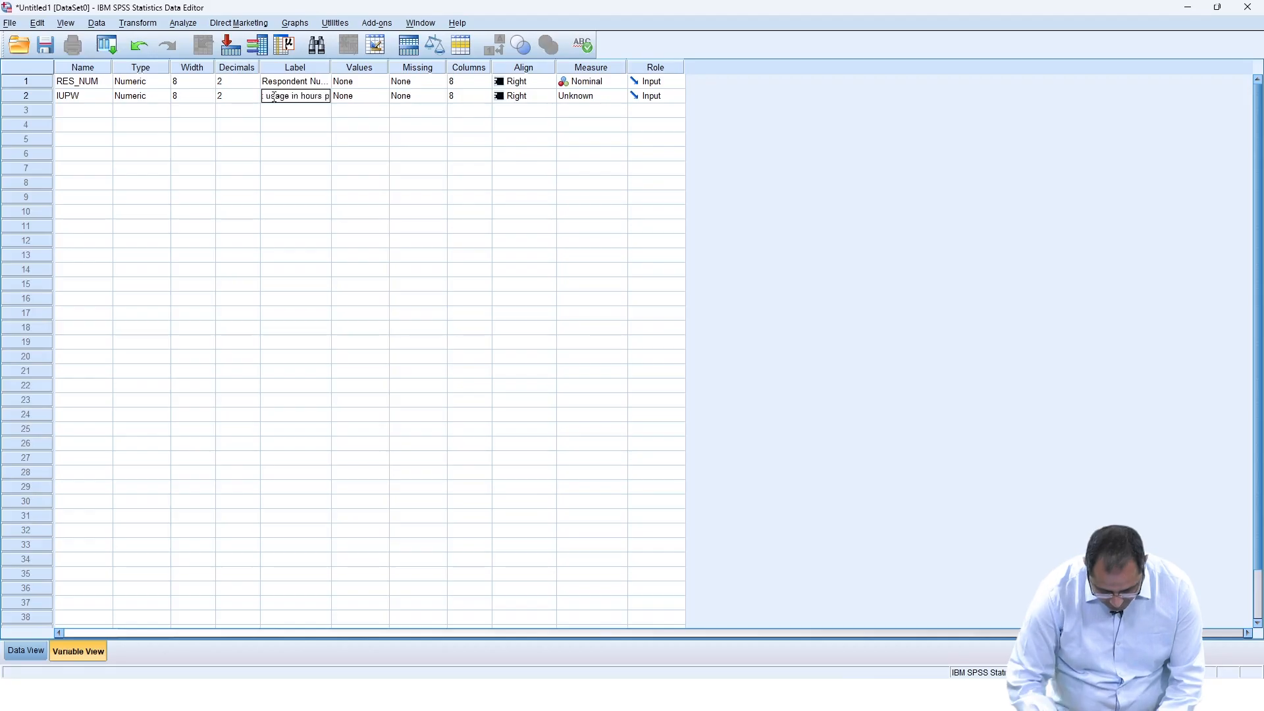
{"action": "type", "text": " week"}
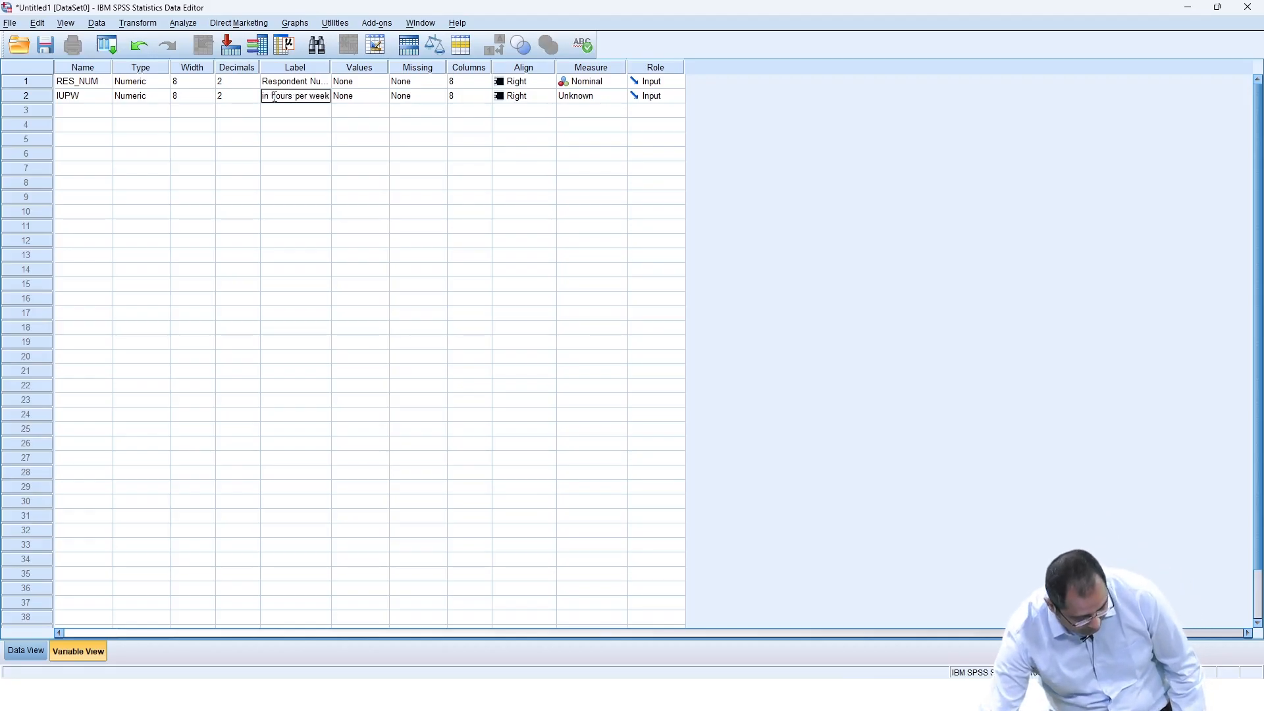
{"action": "left_click", "coordinate": [613, 99]}
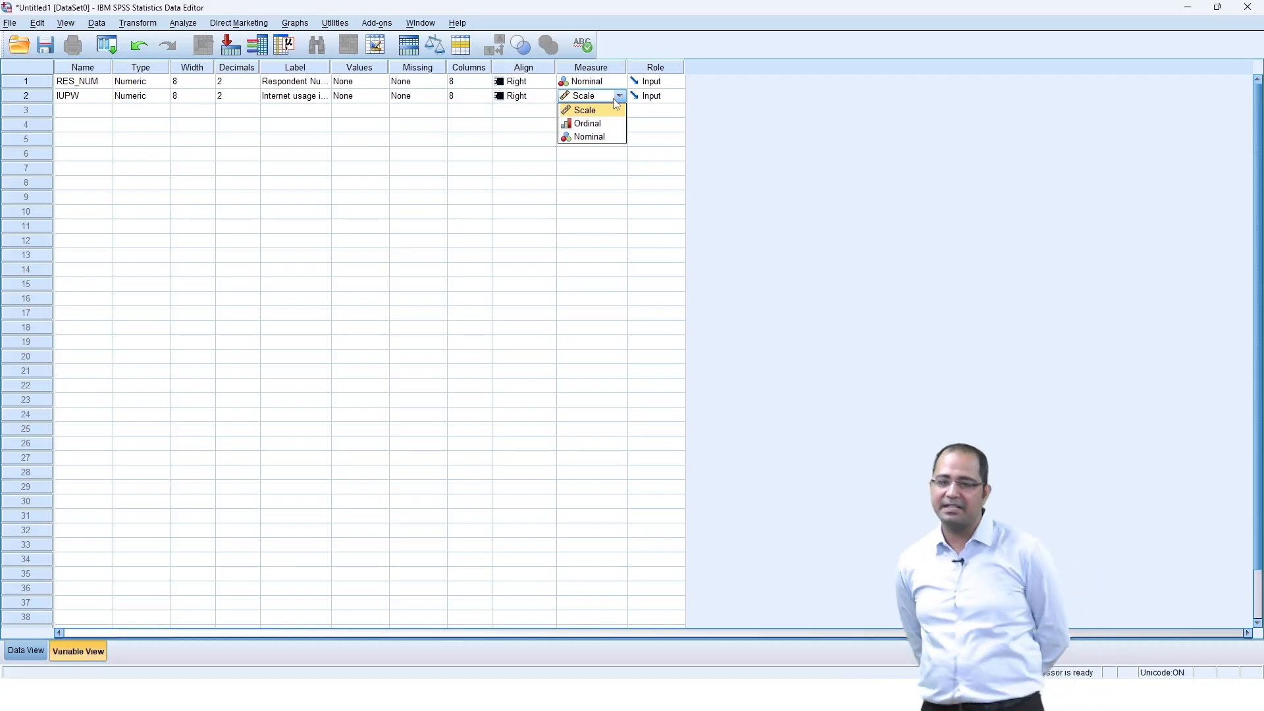
{"action": "left_click", "coordinate": [614, 111]}
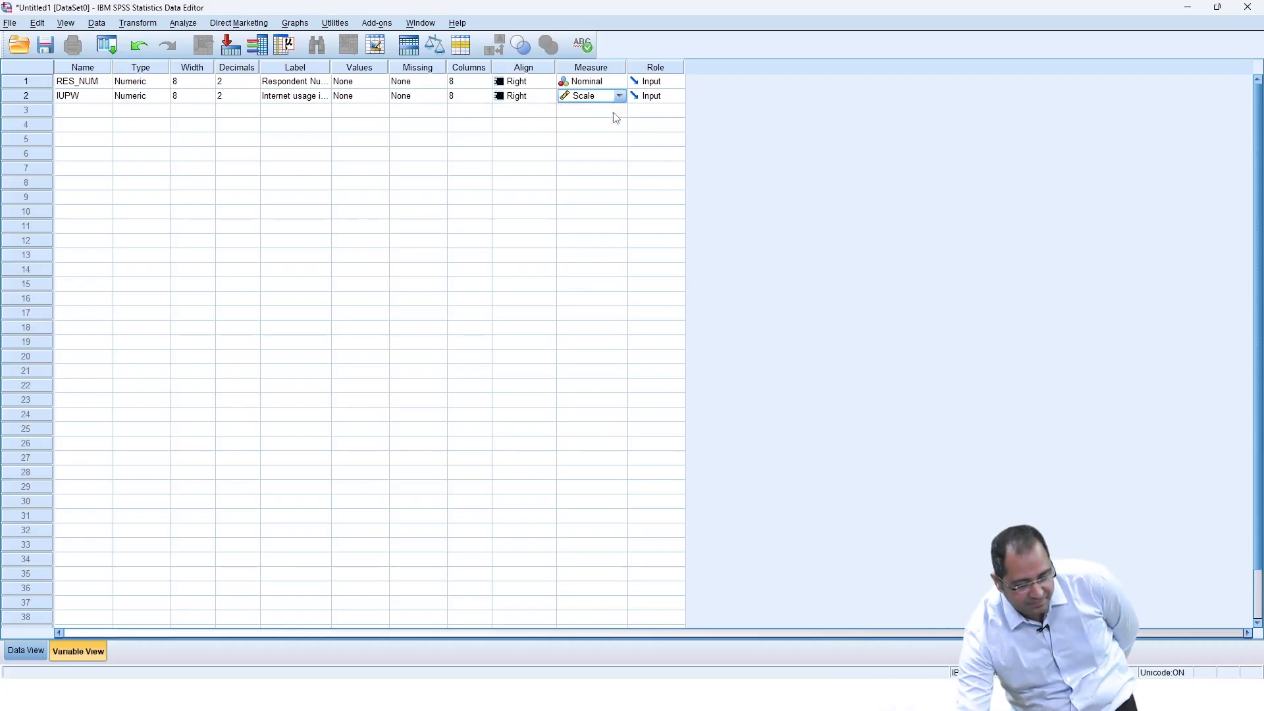
Define a third variable named ATI with the label "Attitude towards internet"
{"action": "left_click", "coordinate": [78, 112]}
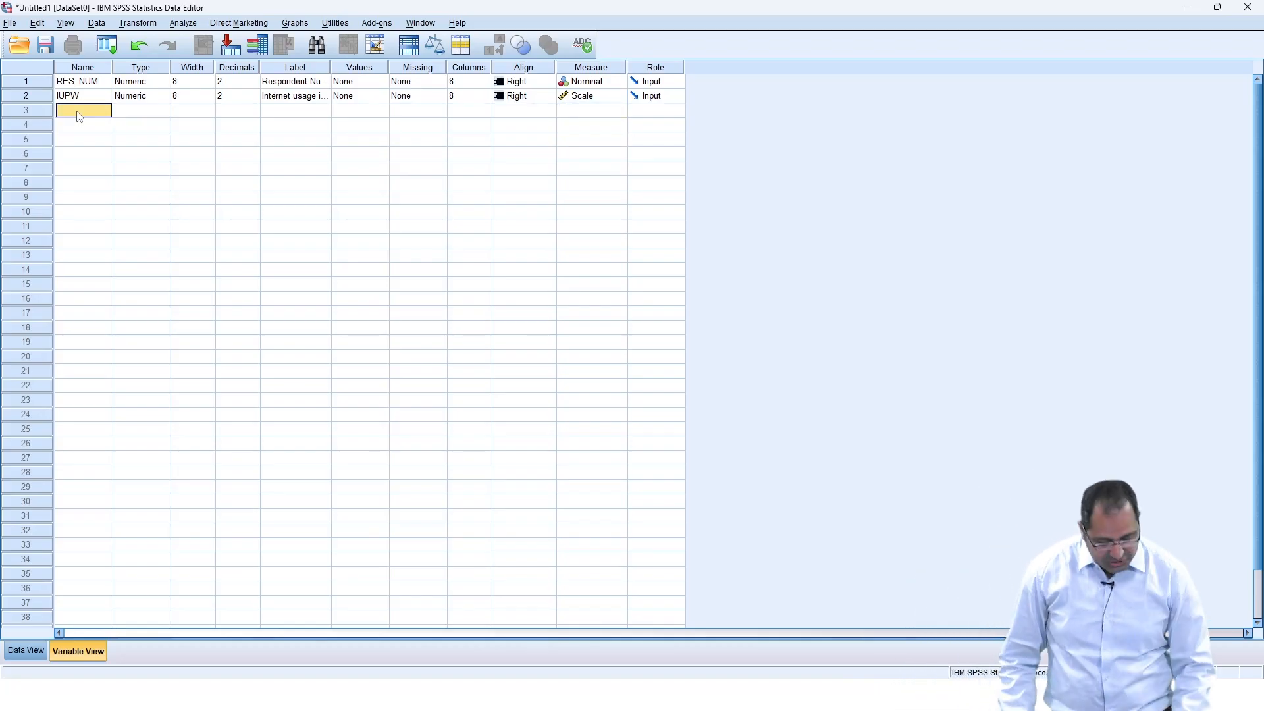
{"action": "left_click", "coordinate": [79, 111]}
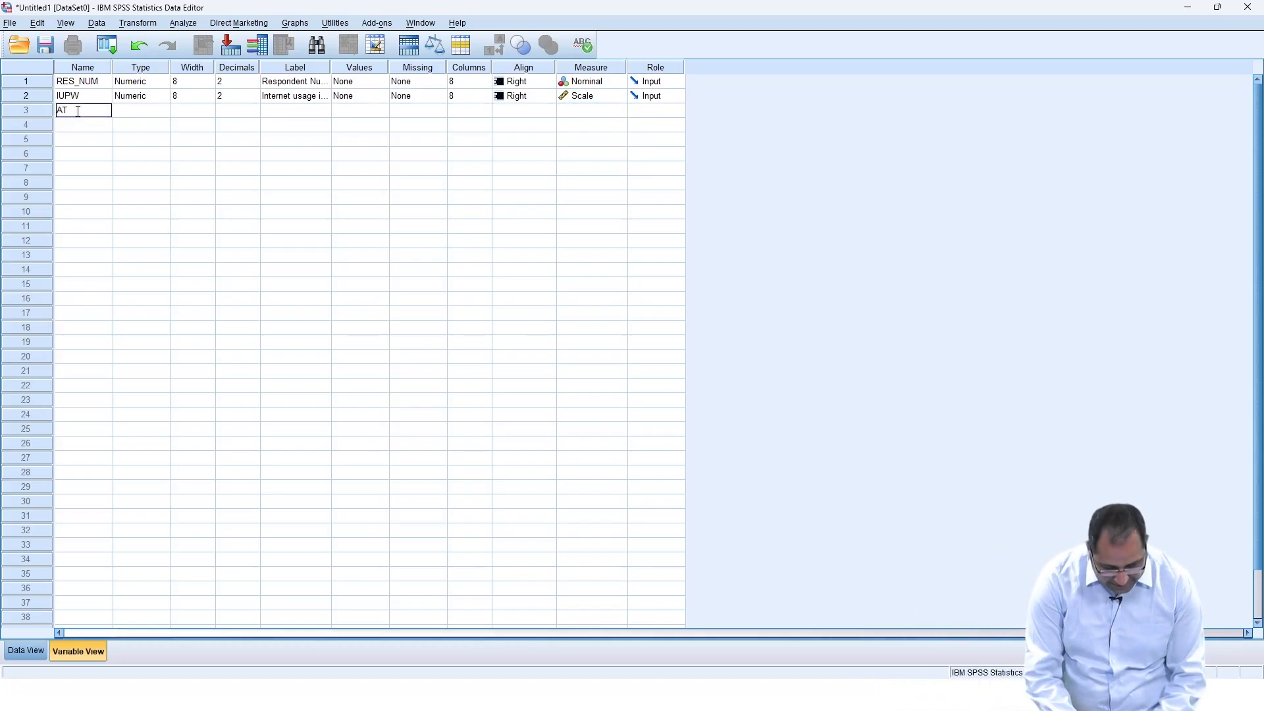
{"action": "type", "text": "ATI"}
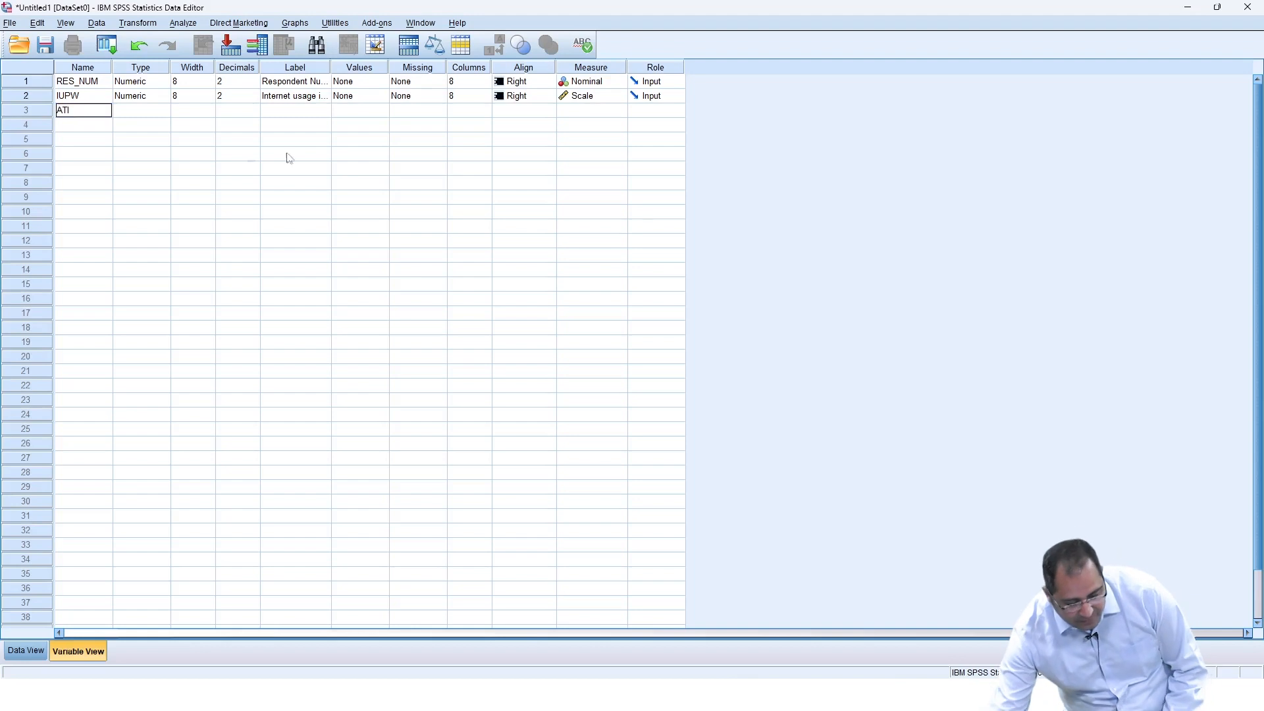
{"action": "left_click", "coordinate": [285, 117]}
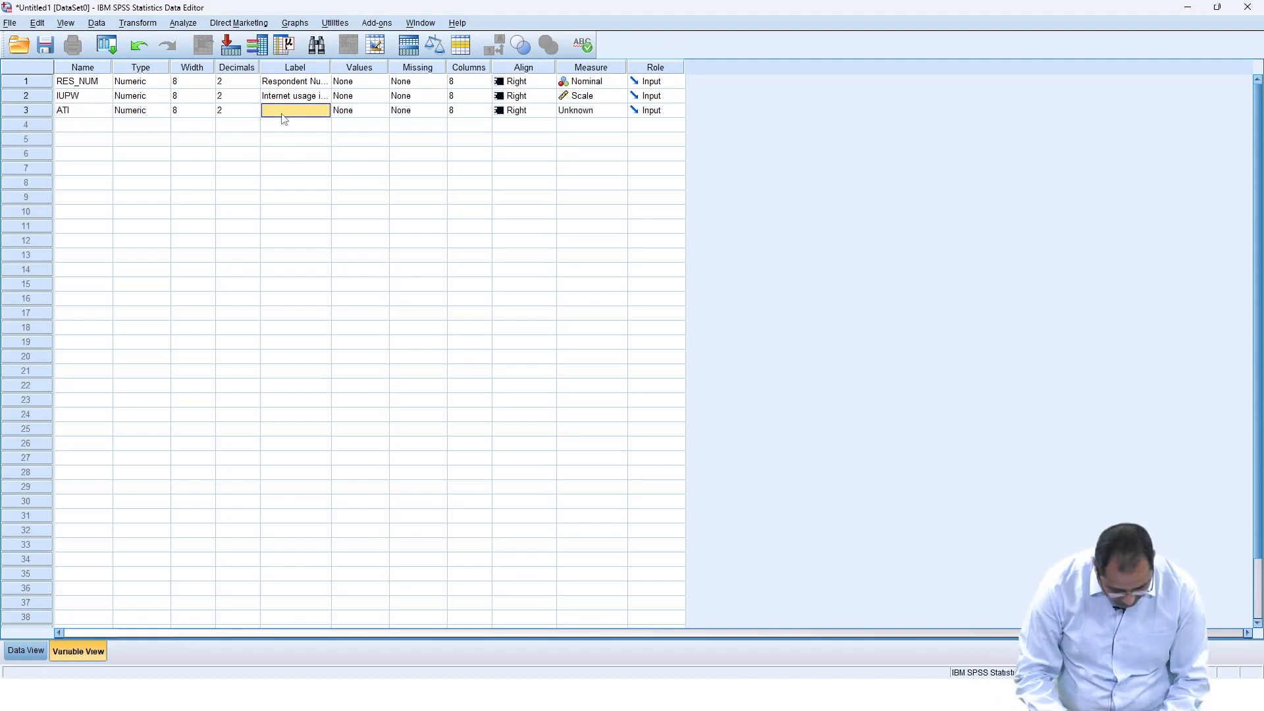
{"action": "type", "text": "Attitude to"}
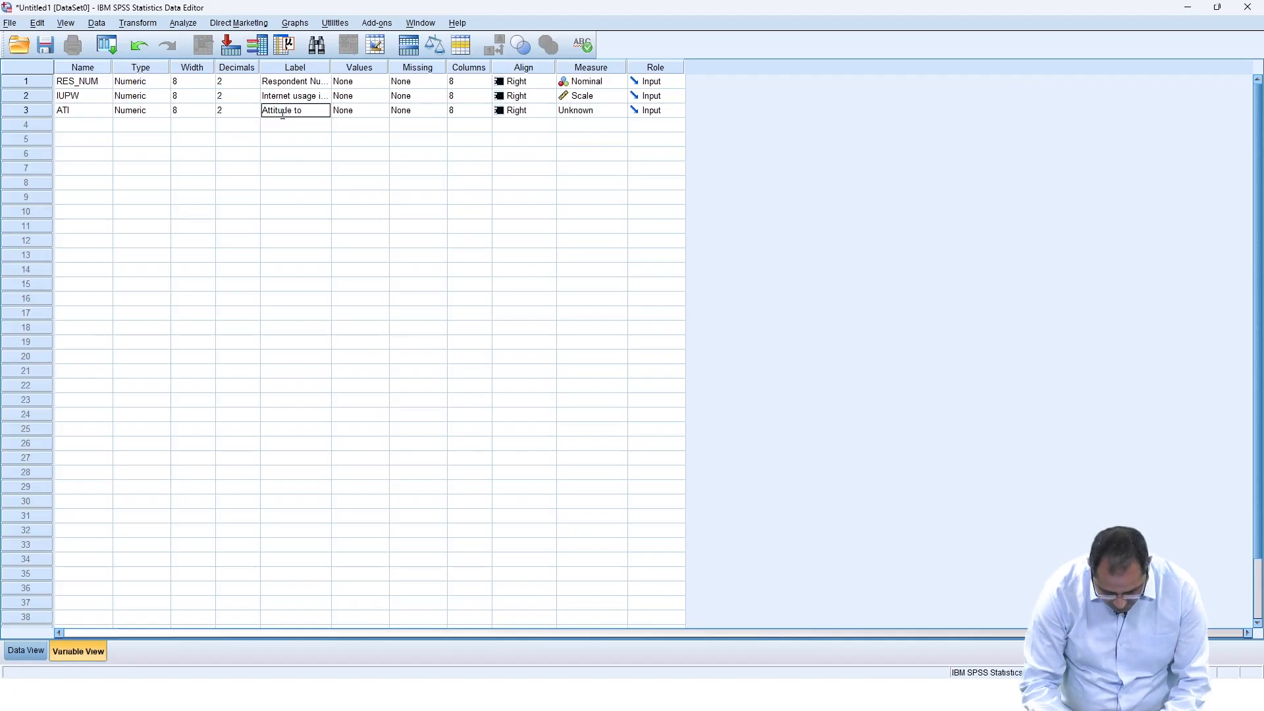
{"action": "type", "text": "wards internet"}
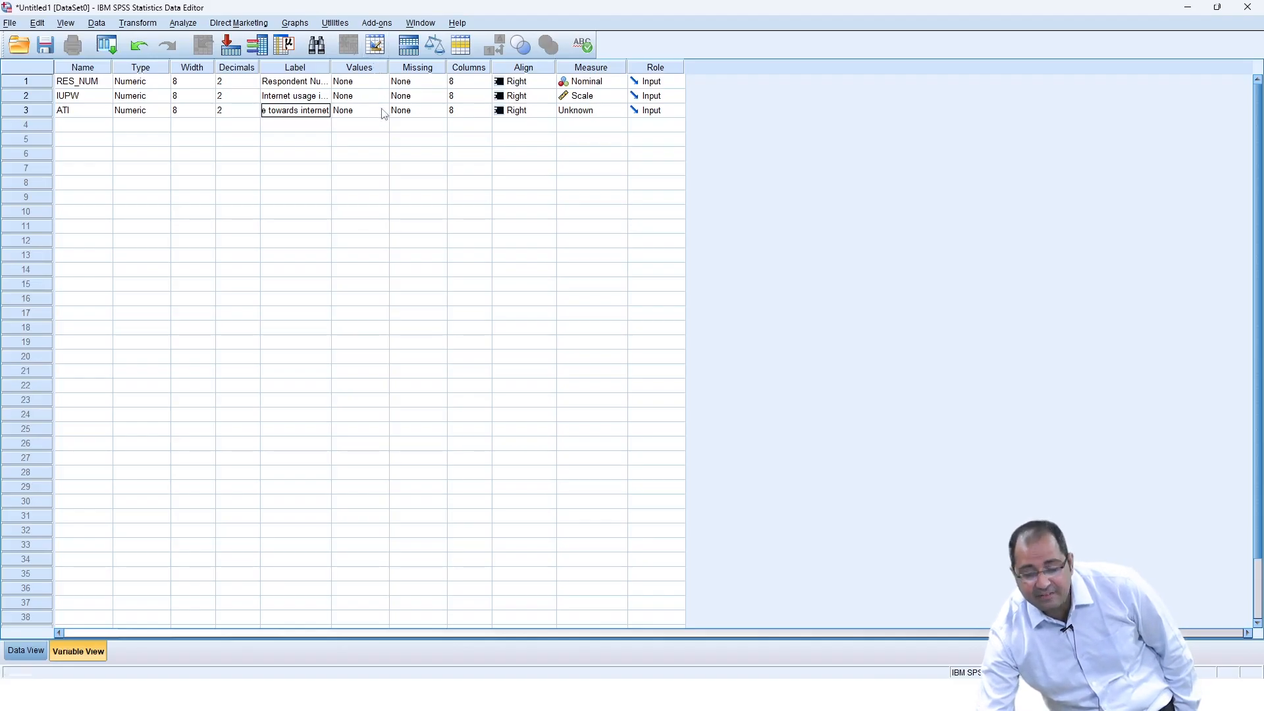
{"action": "double_click", "coordinate": [383, 113]}
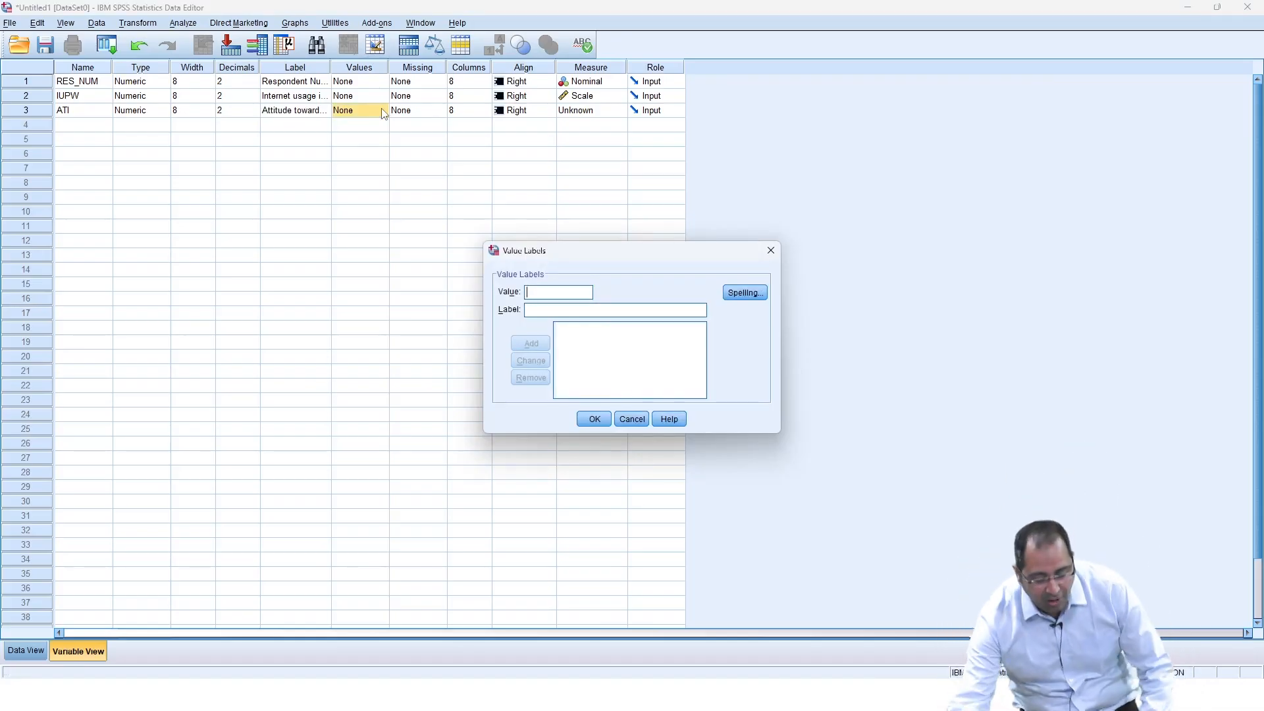
{"action": "left_click", "coordinate": [540, 291]}
{"action": "type", "text": "1"}
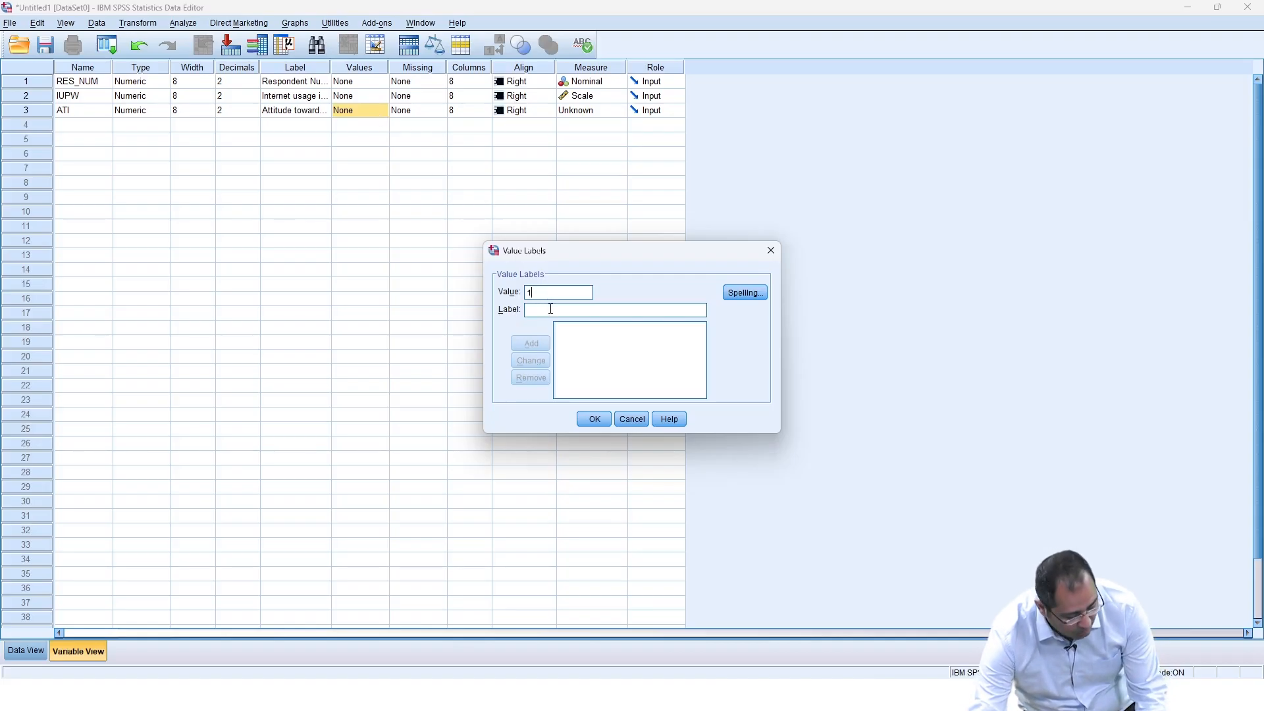
{"action": "type", "text": "very unfavor"}
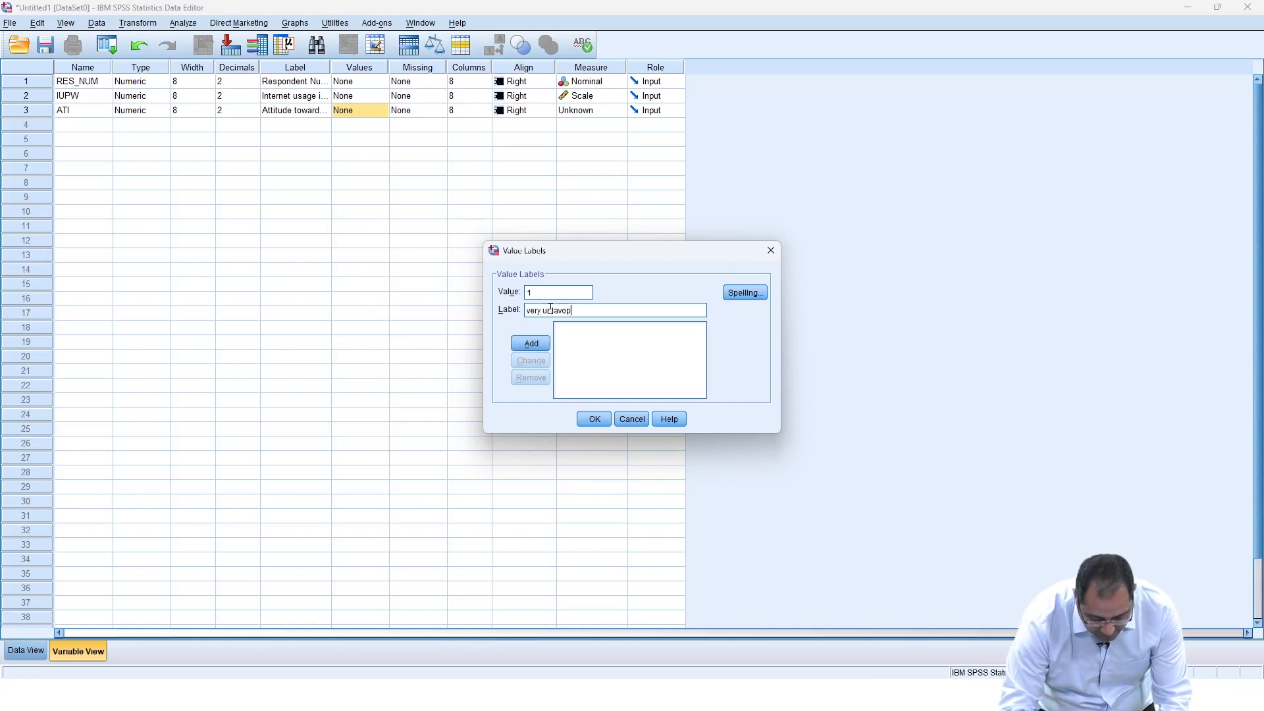
{"action": "type", "text": "rable"}
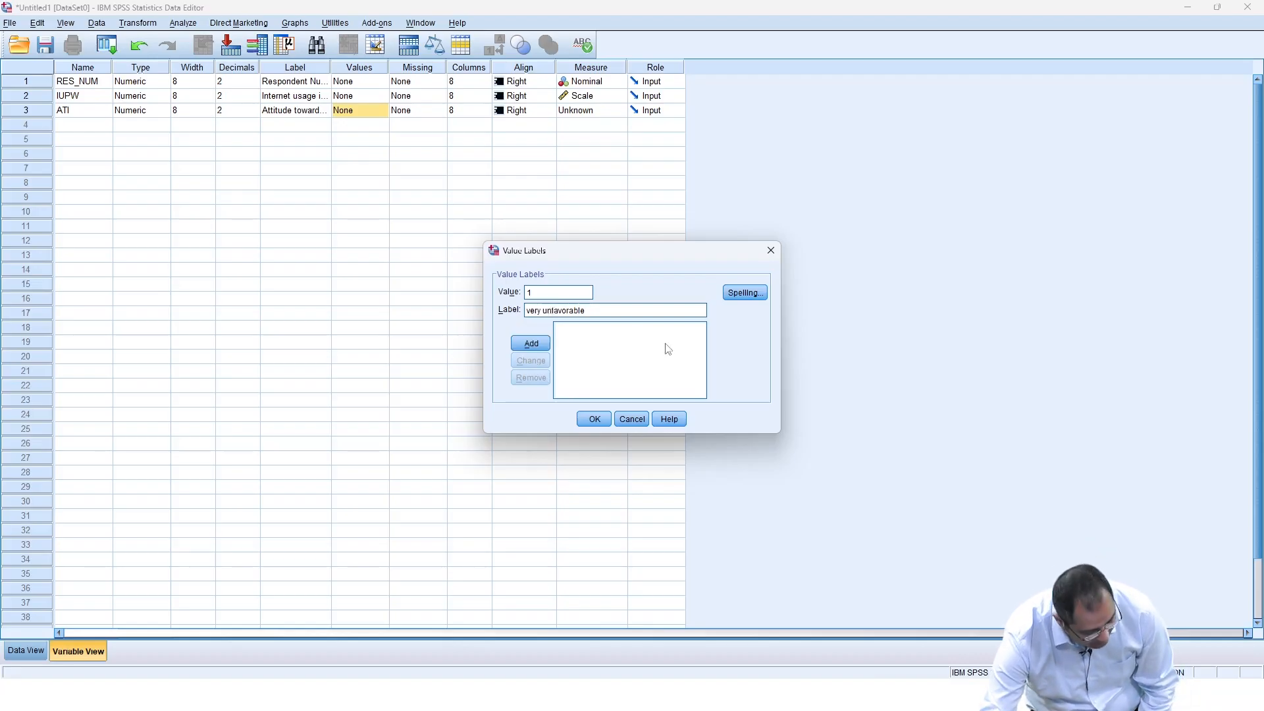
{"action": "left_click", "coordinate": [531, 345]}
{"action": "type", "text": "2"}
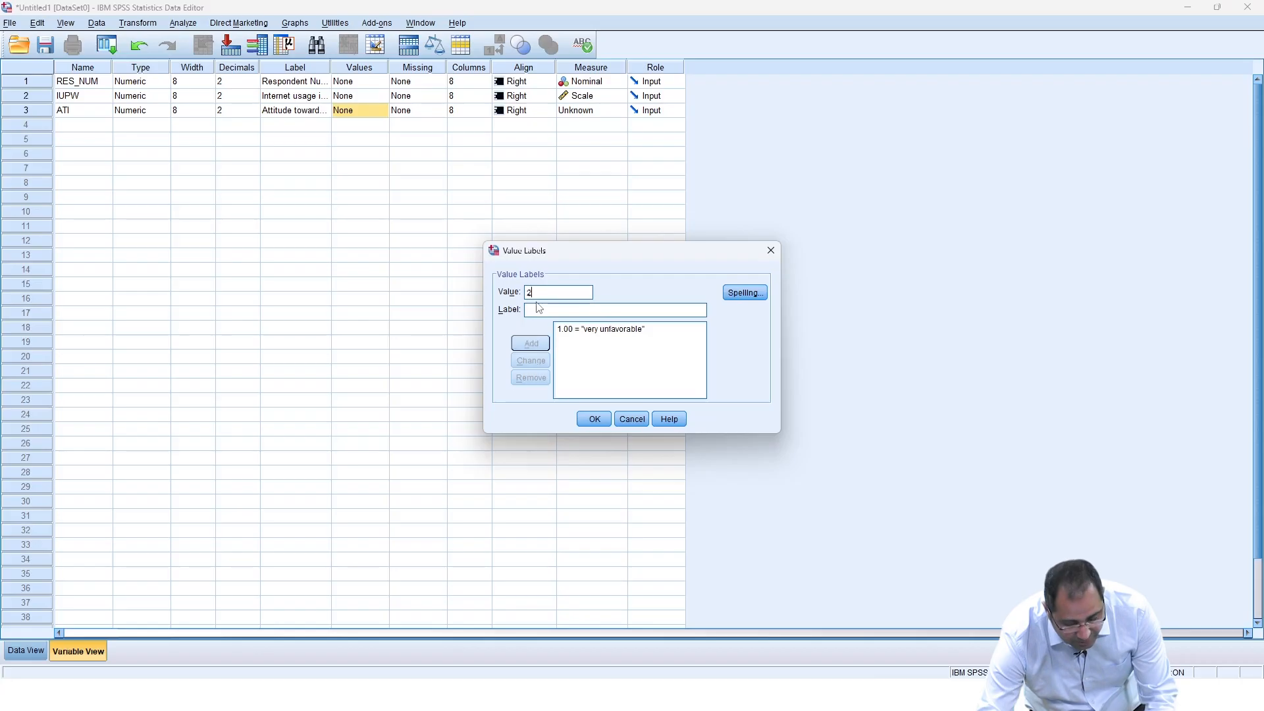
{"action": "left_click", "coordinate": [770, 250]}
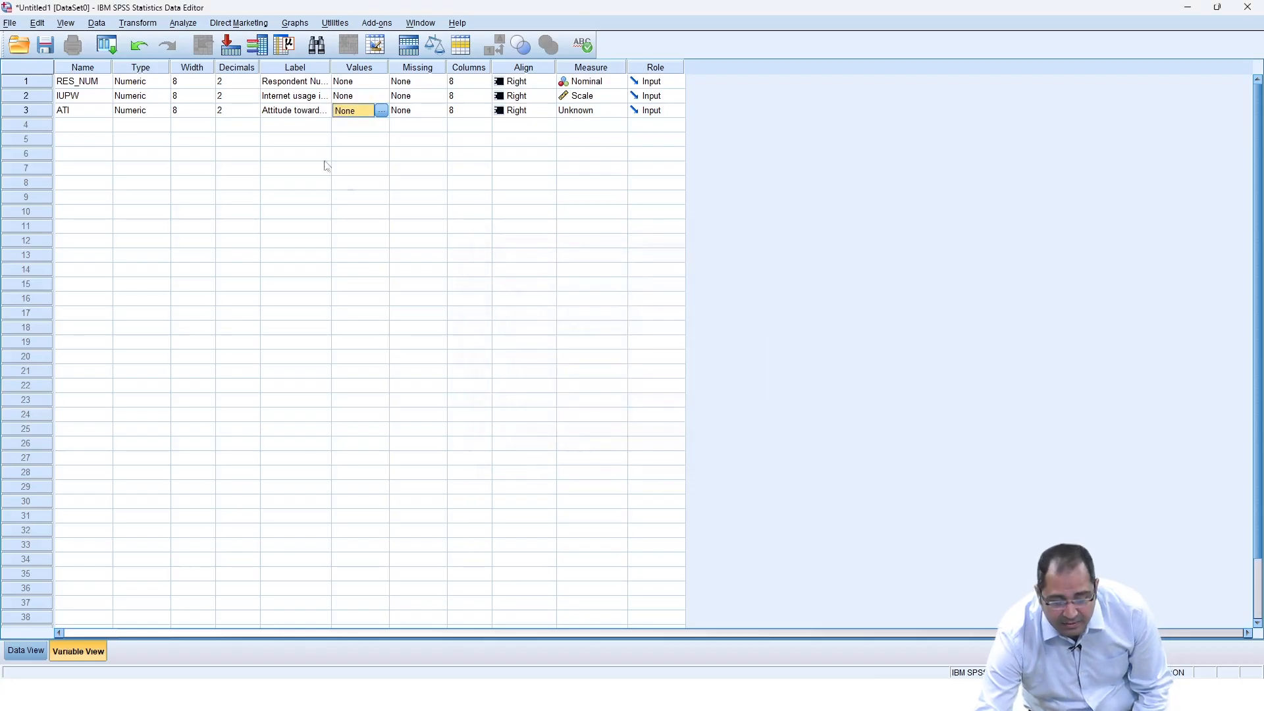
{"action": "left_click", "coordinate": [381, 112]}
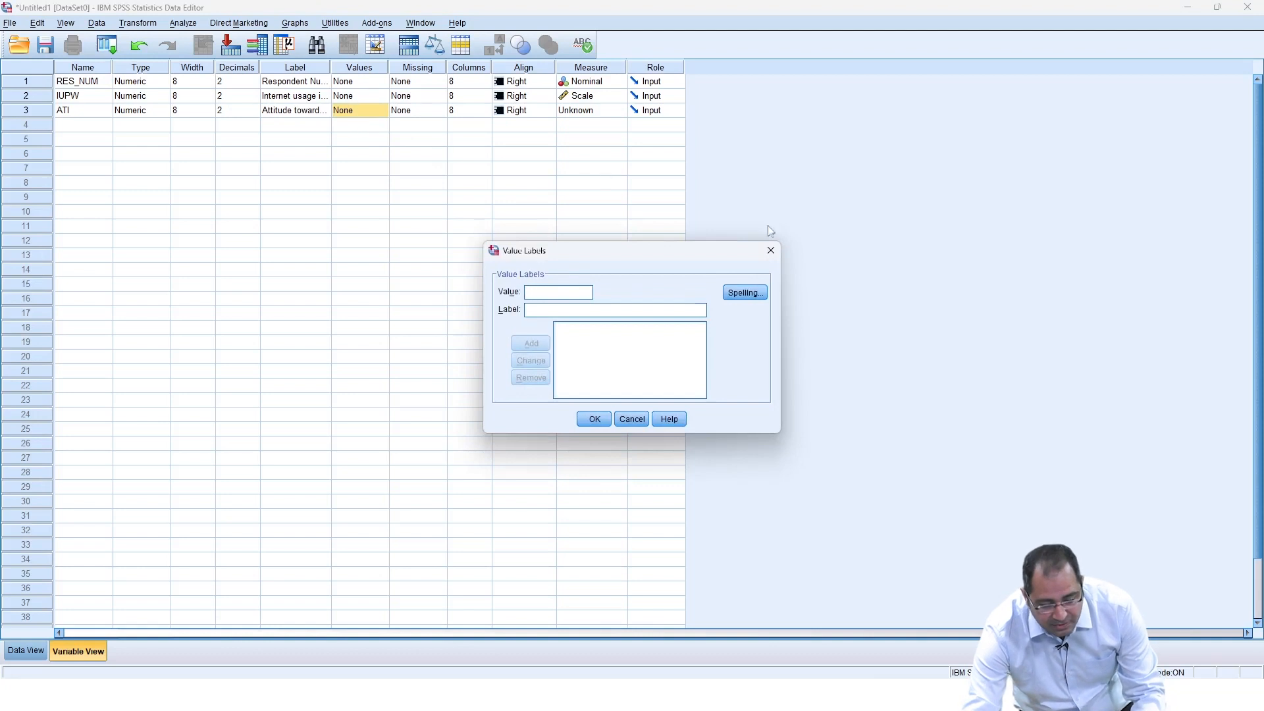
{"action": "left_click", "coordinate": [770, 250]}
Add the value label 1 = "very unfavorable" to the ATI variable
{"action": "left_click", "coordinate": [381, 112]}
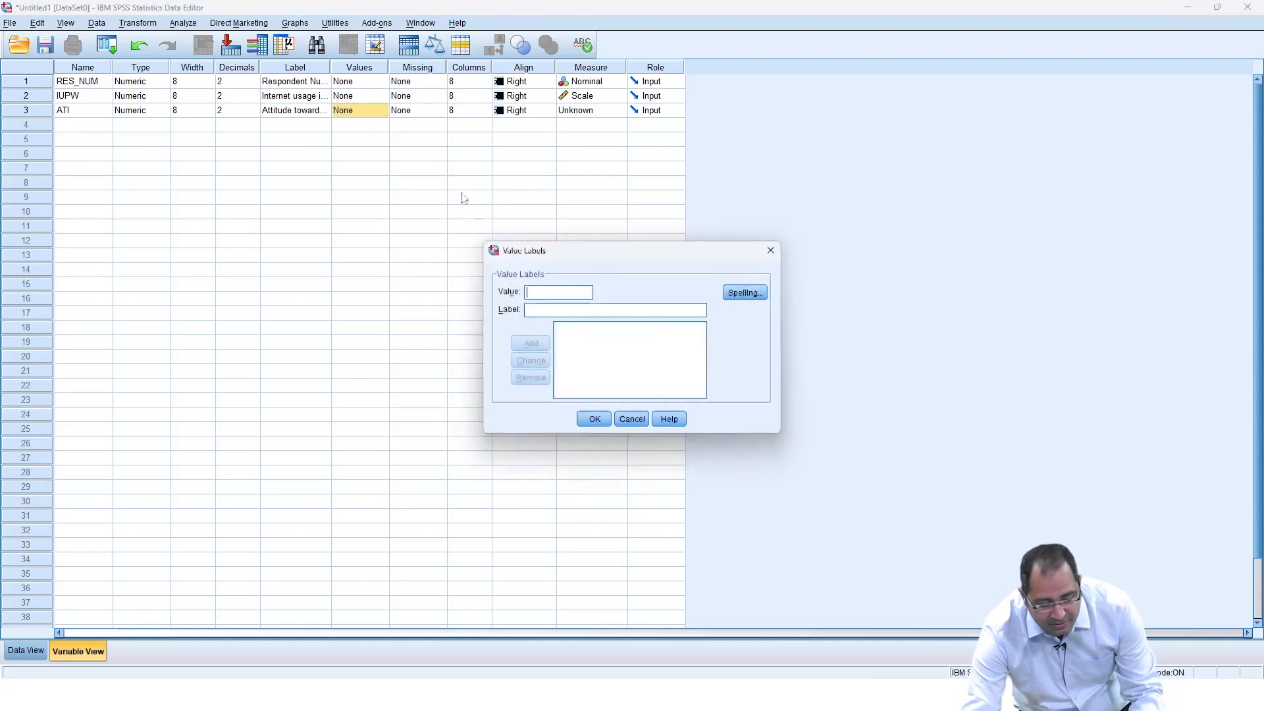
{"action": "type", "text": "1"}
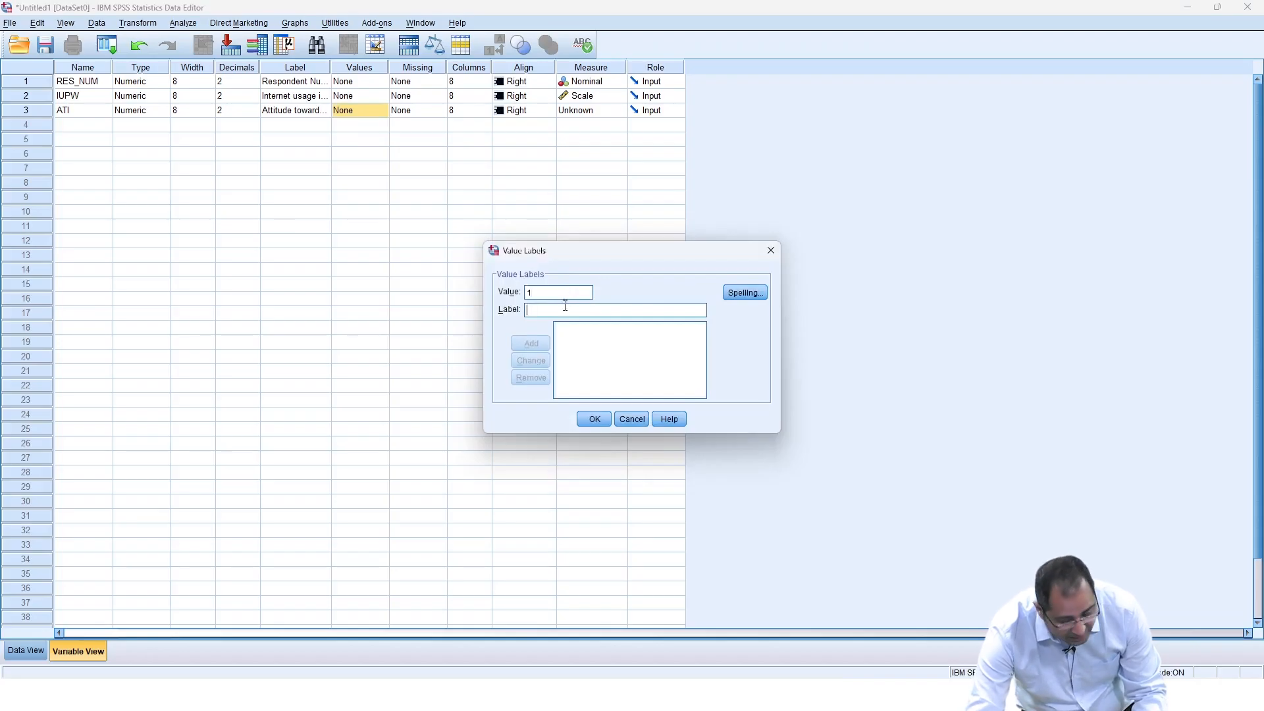
{"action": "left_click", "coordinate": [565, 308]}
{"action": "type", "text": "very u"}
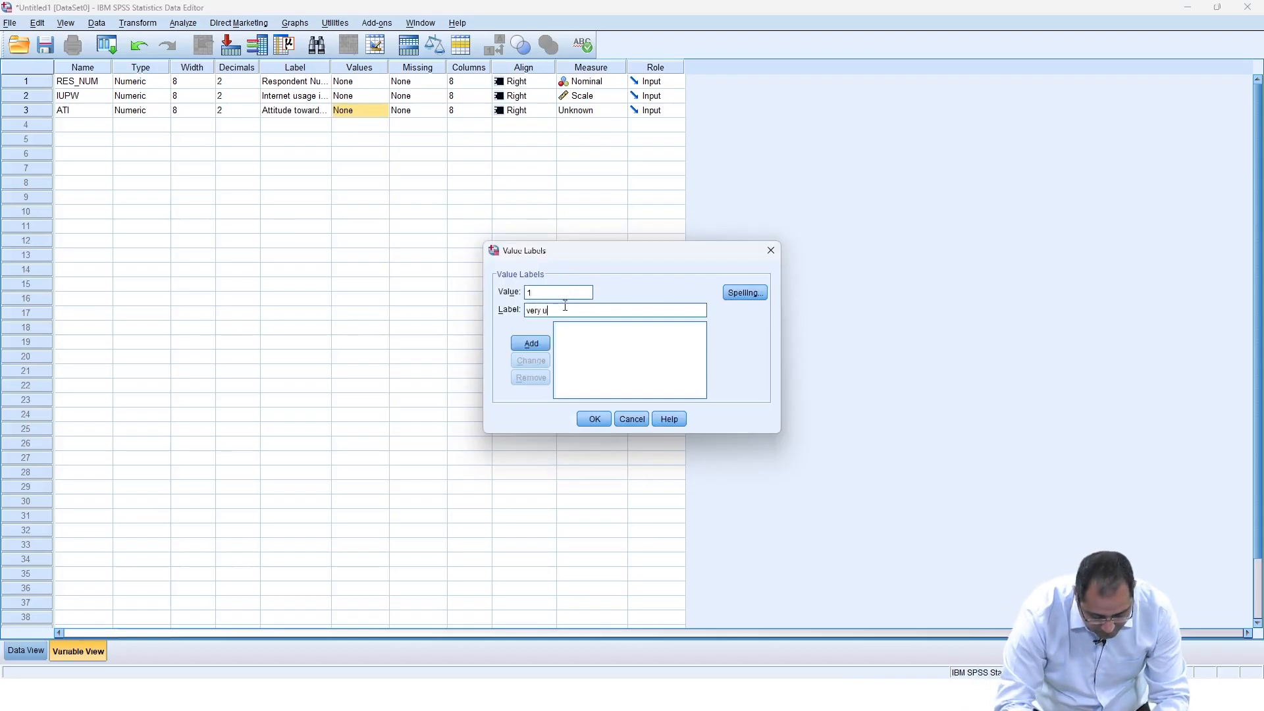
{"action": "type", "text": "nfavor"}
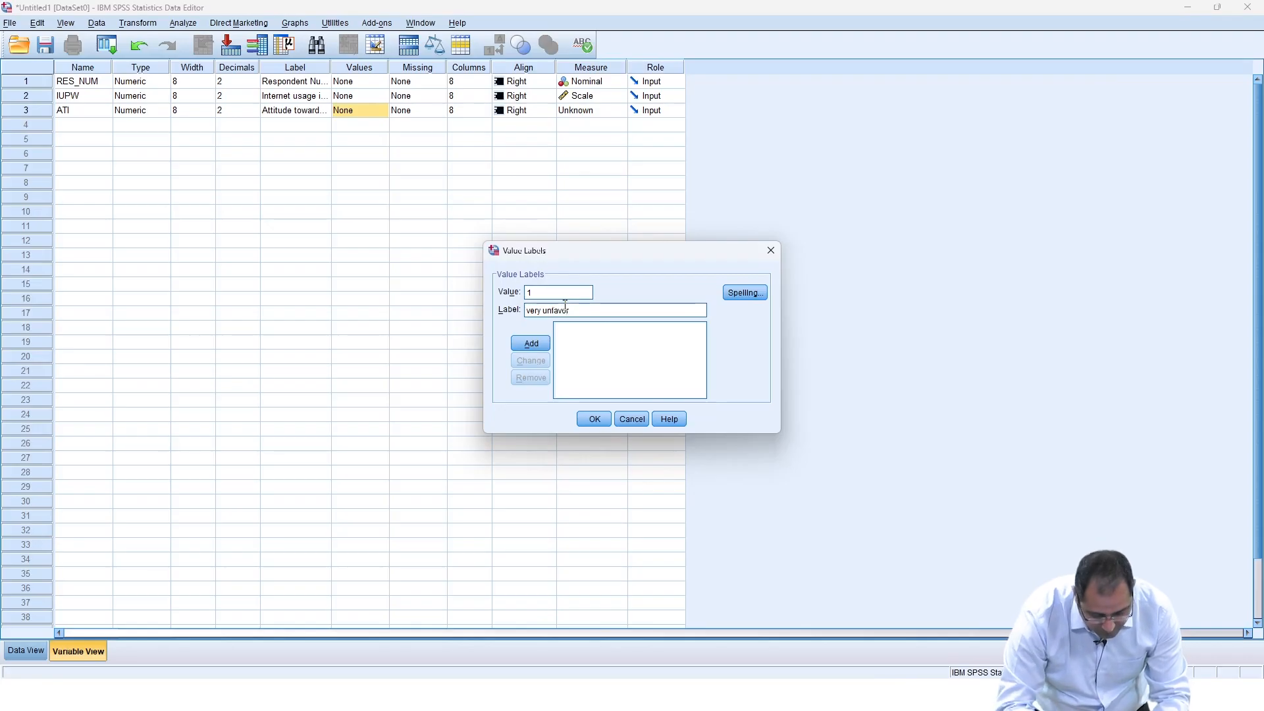
{"action": "type", "text": "able"}
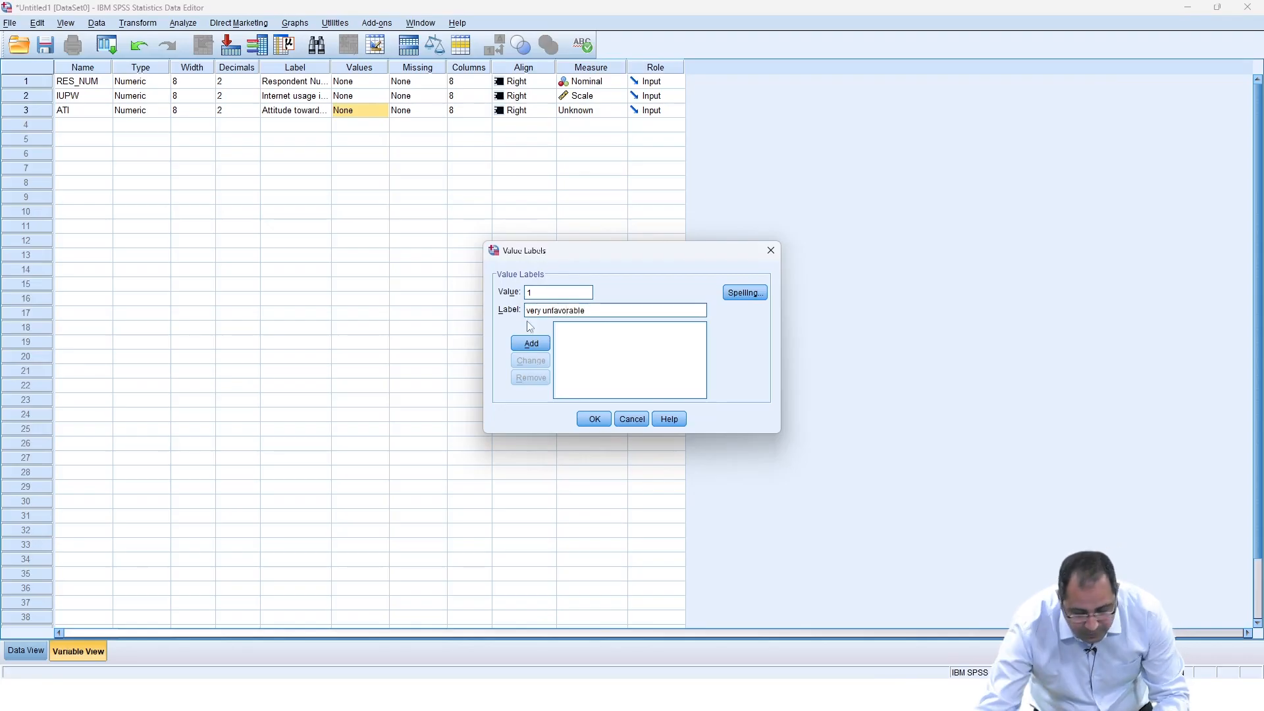
{"action": "left_click", "coordinate": [530, 343]}
Add the ATI value labels 2 = "unfavorable" and 3 = "slightly unfavorable"
{"action": "type", "text": "2"}
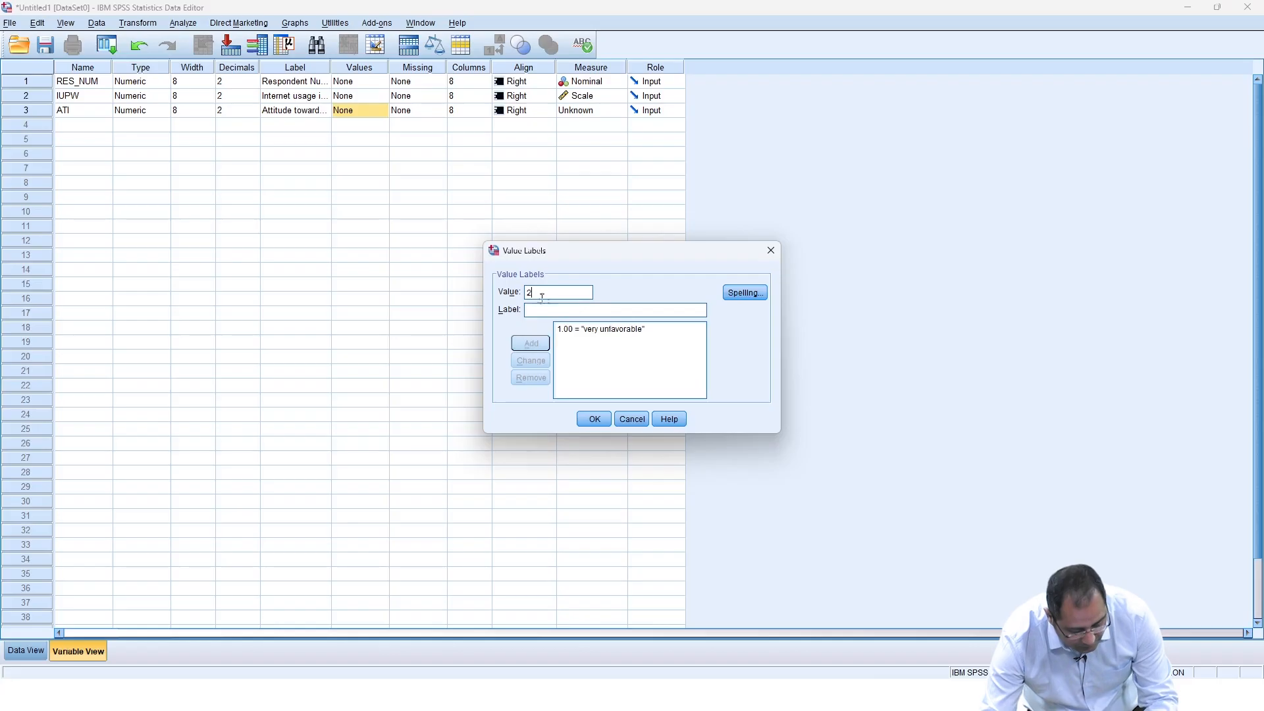
{"action": "type", "text": ".00 = \"unfavorable"}
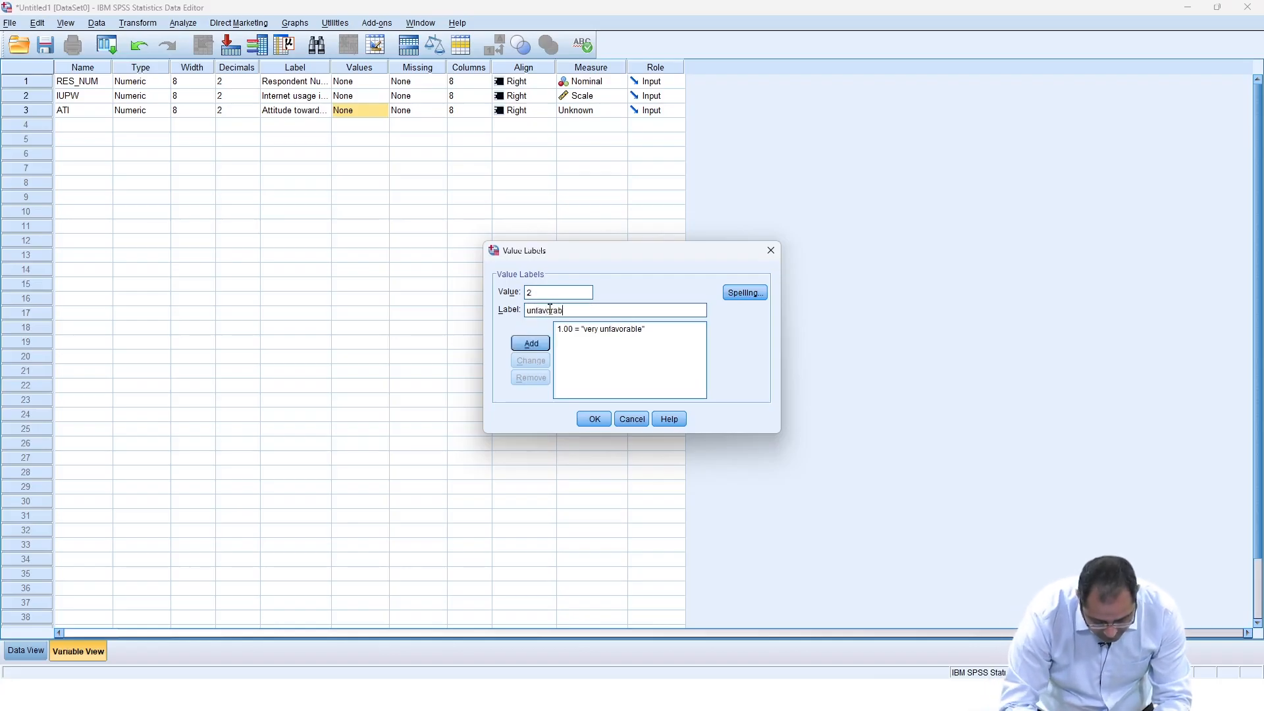
{"action": "left_click", "coordinate": [539, 345]}
{"action": "type", "text": "3"}
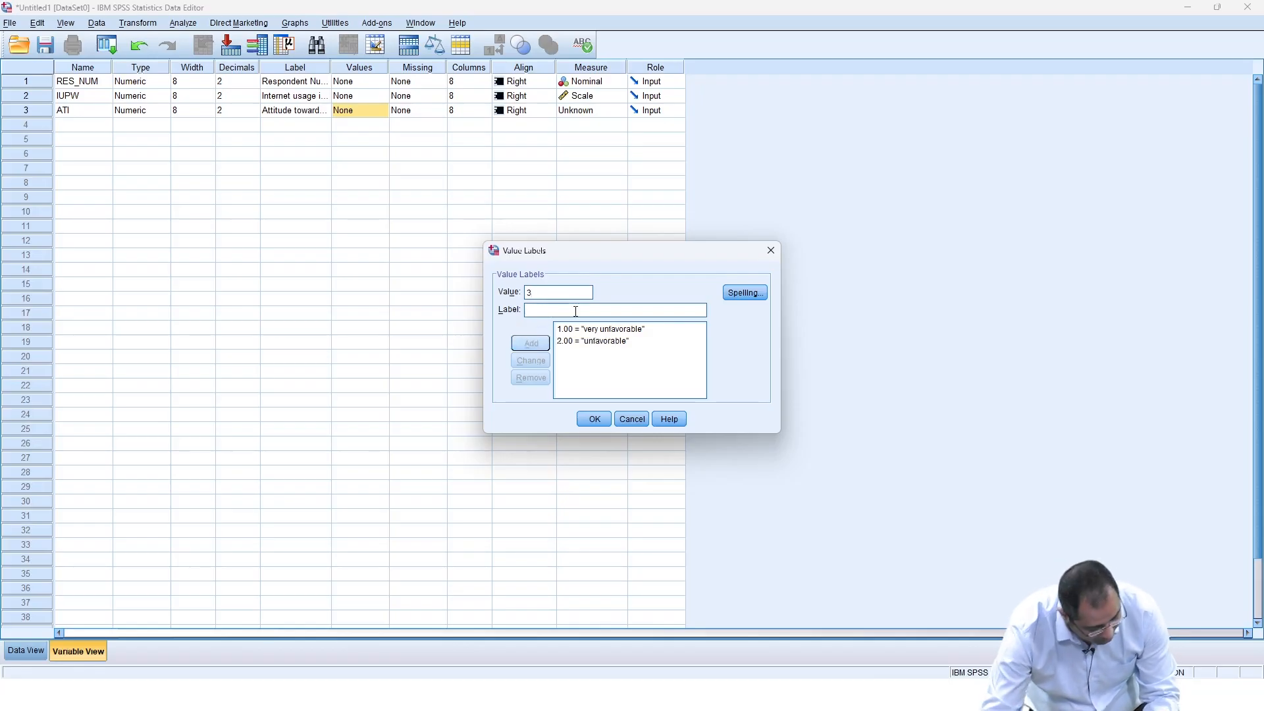
{"action": "left_click", "coordinate": [575, 311]}
{"action": "type", "text": "slightly u"}
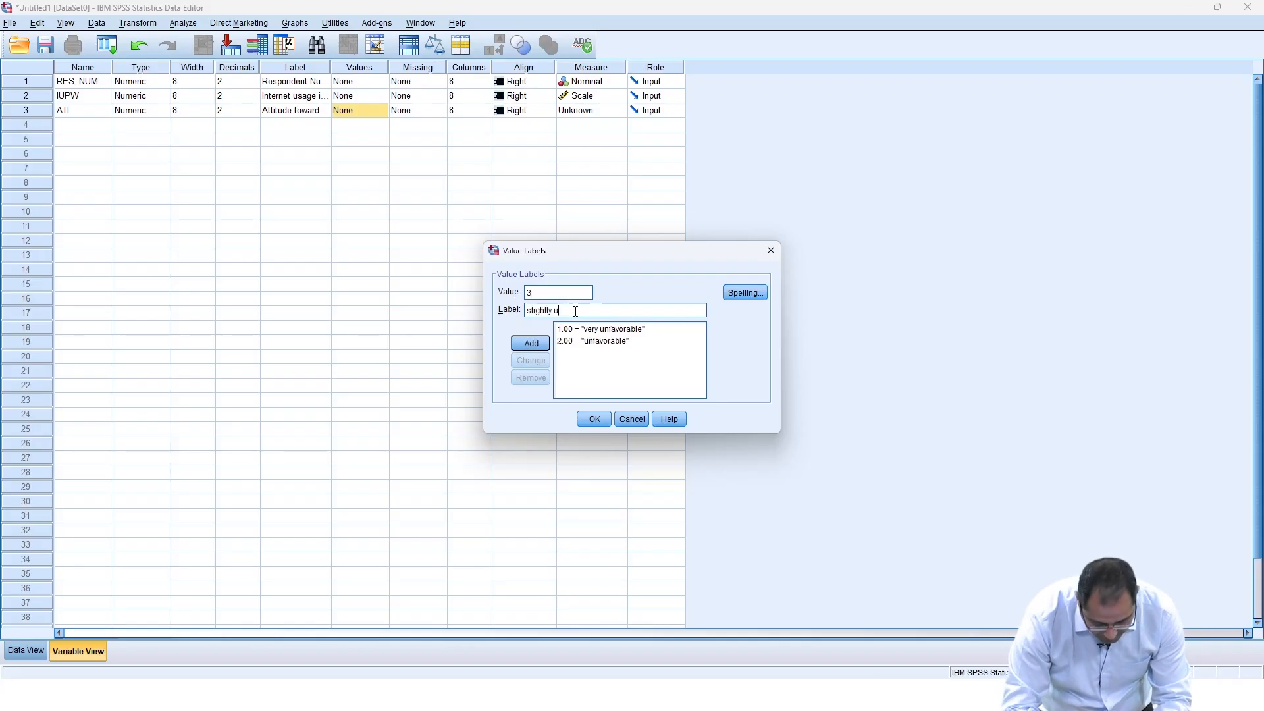
{"action": "type", "text": "nfavorable"}
{"action": "left_click", "coordinate": [544, 343]}
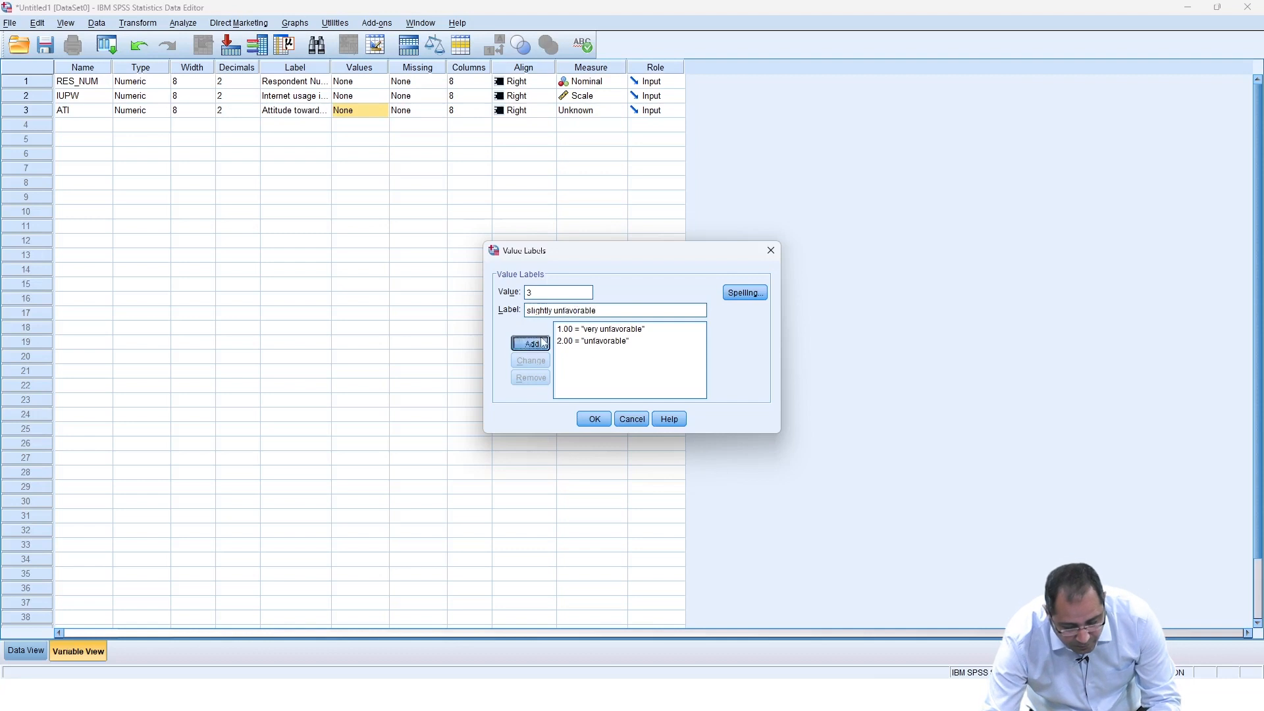
Add the ATI value label 4 = "neither unfavorable nor favorable"
{"action": "type", "text": "4"}
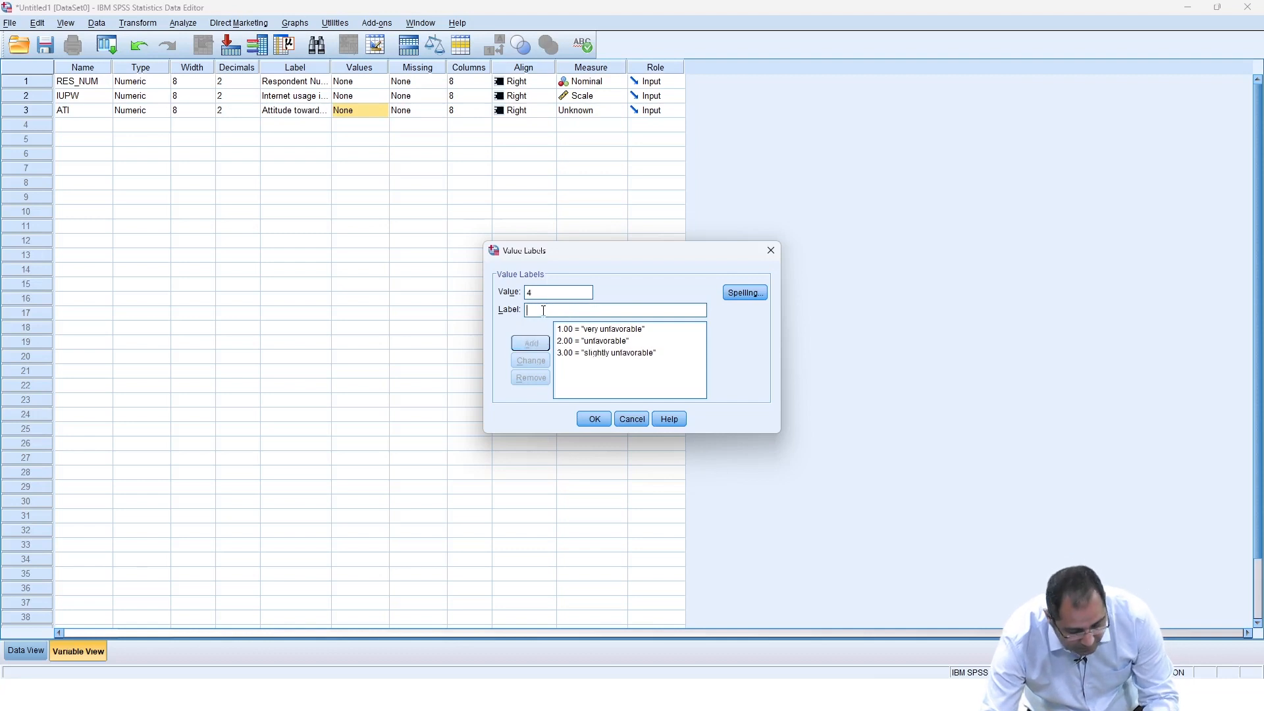
{"action": "left_click", "coordinate": [544, 311]}
{"action": "type", "text": "neither unfavorable"}
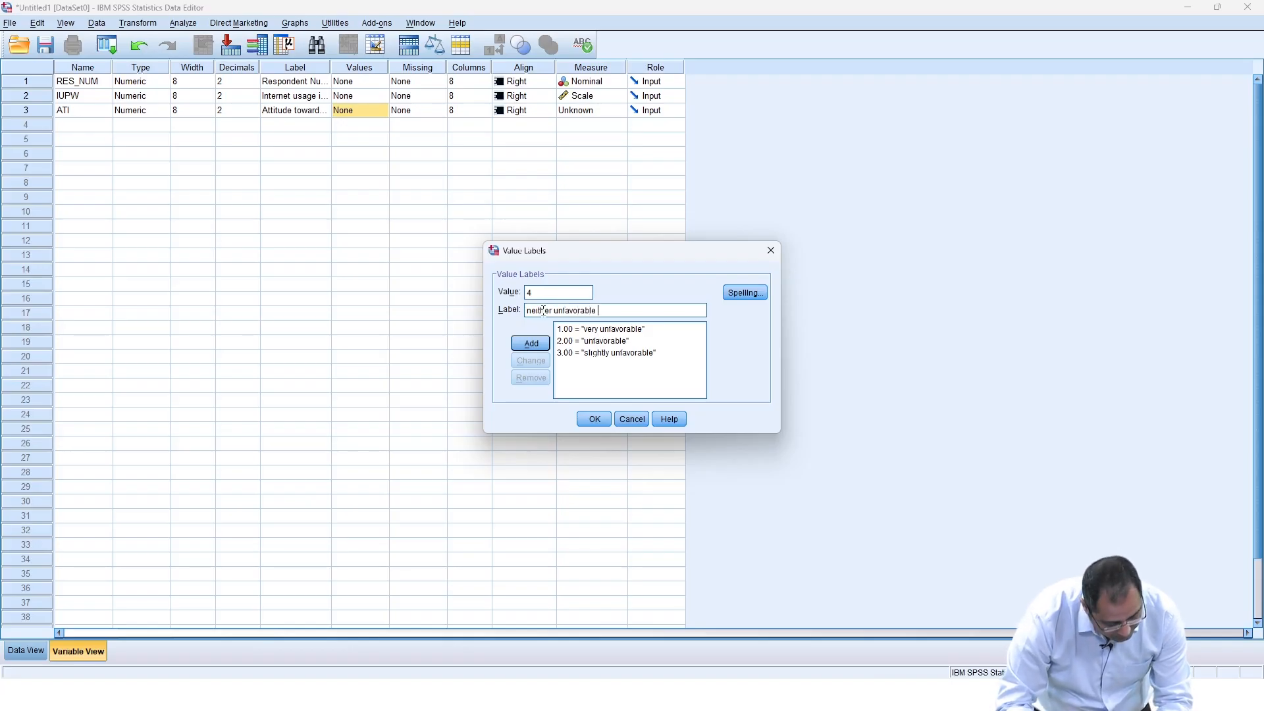
{"action": "type", "text": " no"}
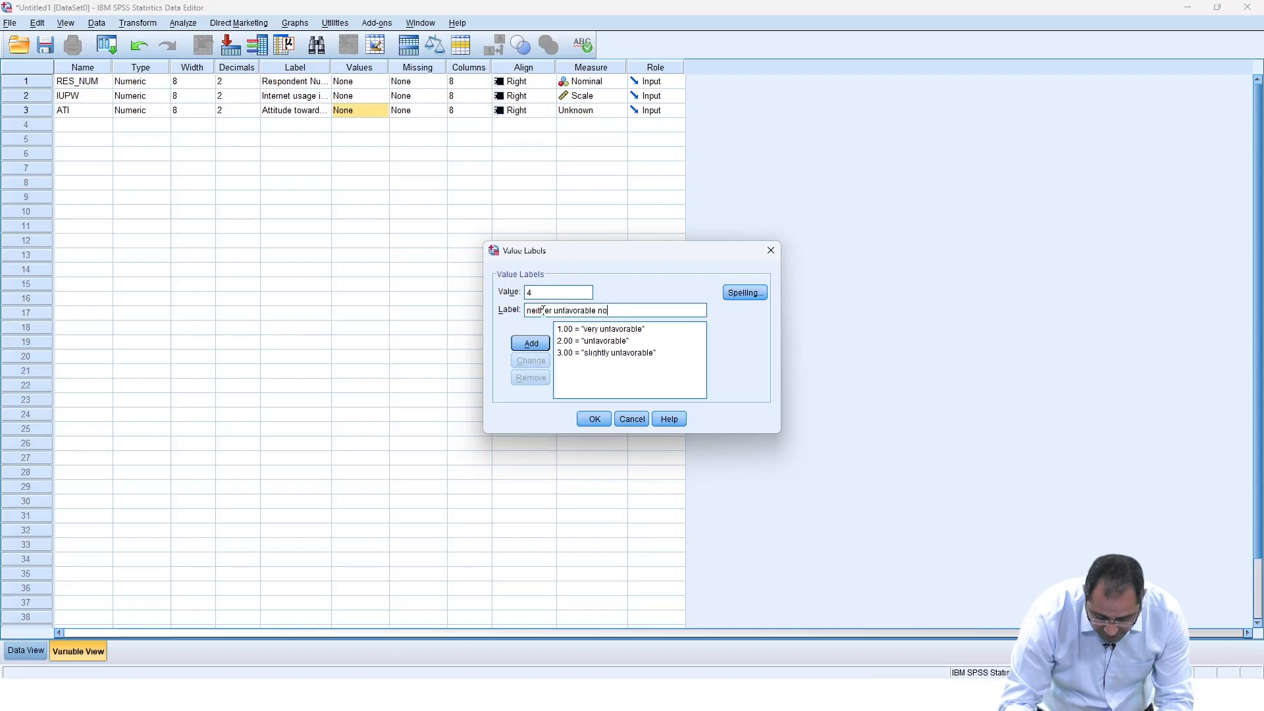
{"action": "type", "text": "r "}
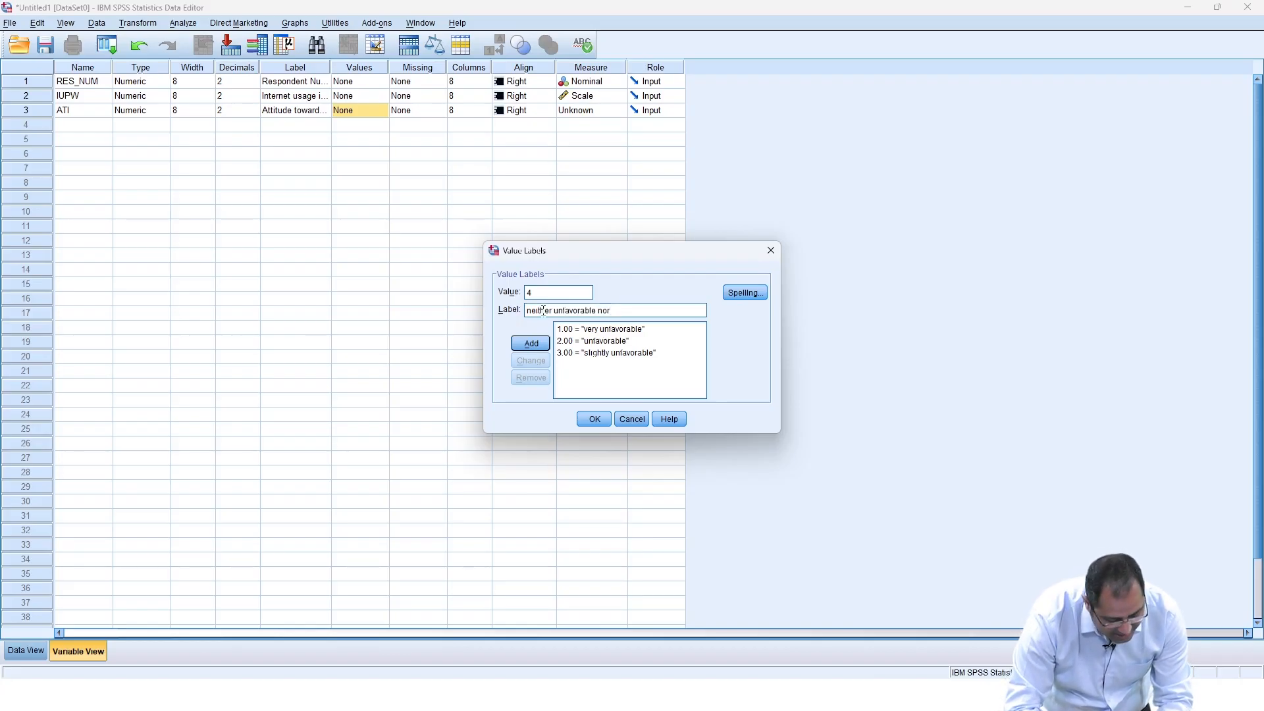
{"action": "type", "text": "favorable"}
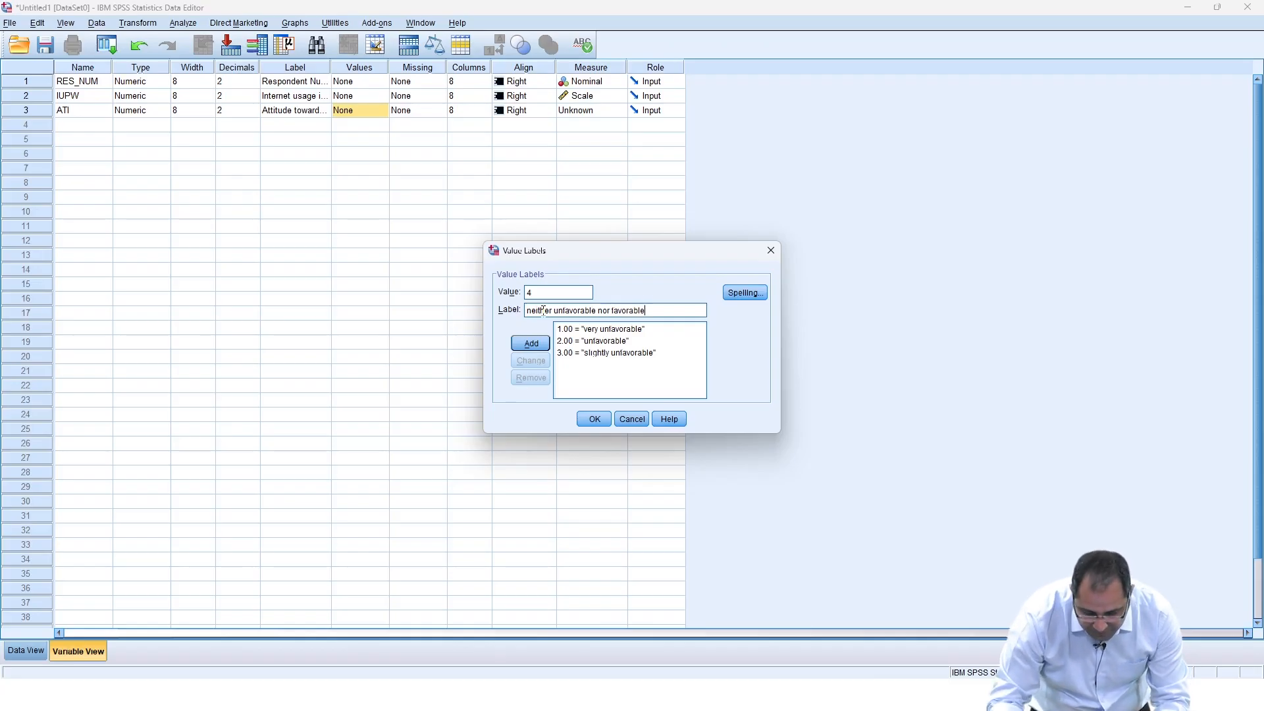
{"action": "left_click", "coordinate": [540, 345]}
Add the ATI value labels 5 = "slightly favorable" and 6 = "favorable"
{"action": "type", "text": "5"}
{"action": "type", "text": "slightly"}
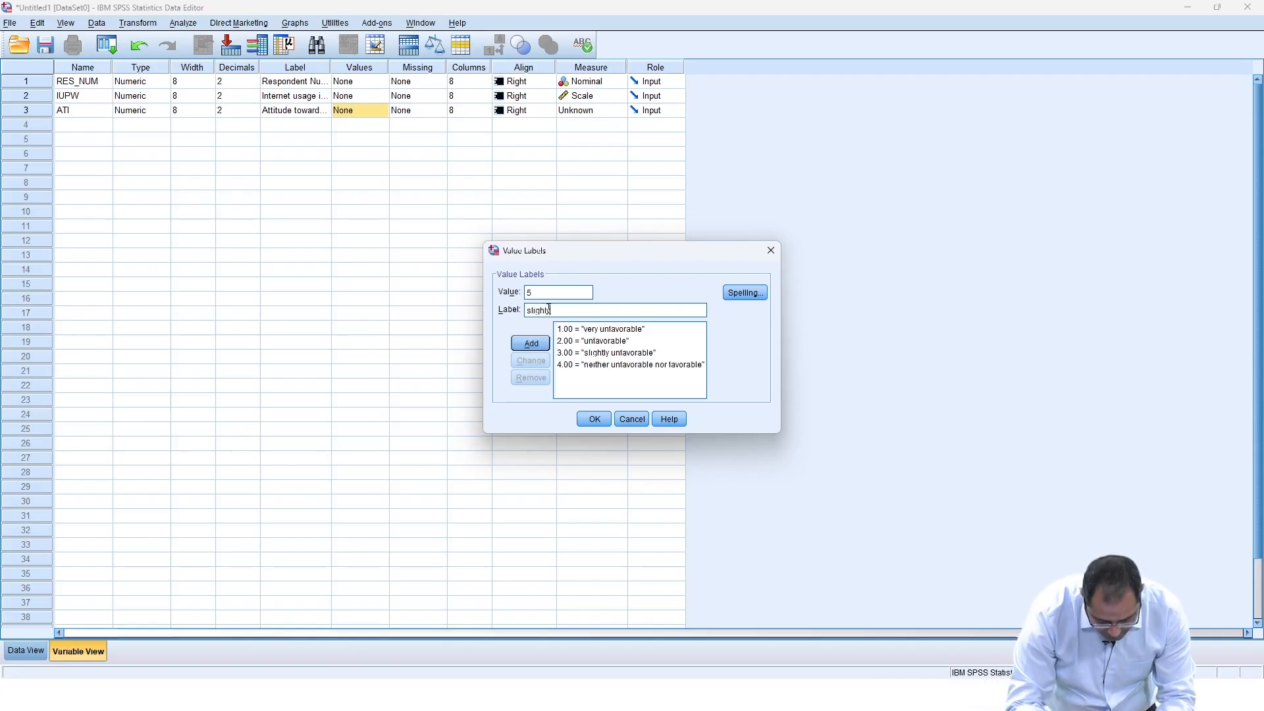
{"action": "type", "text": " favorable"}
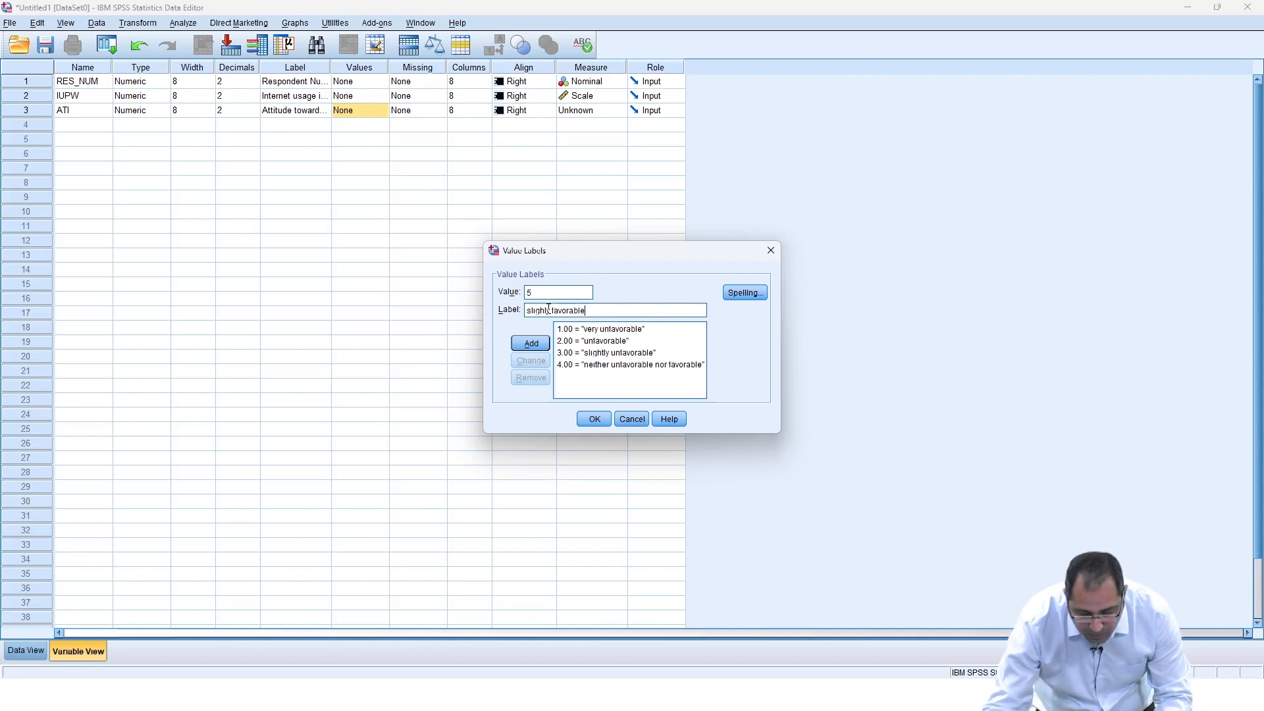
{"action": "left_click", "coordinate": [535, 343]}
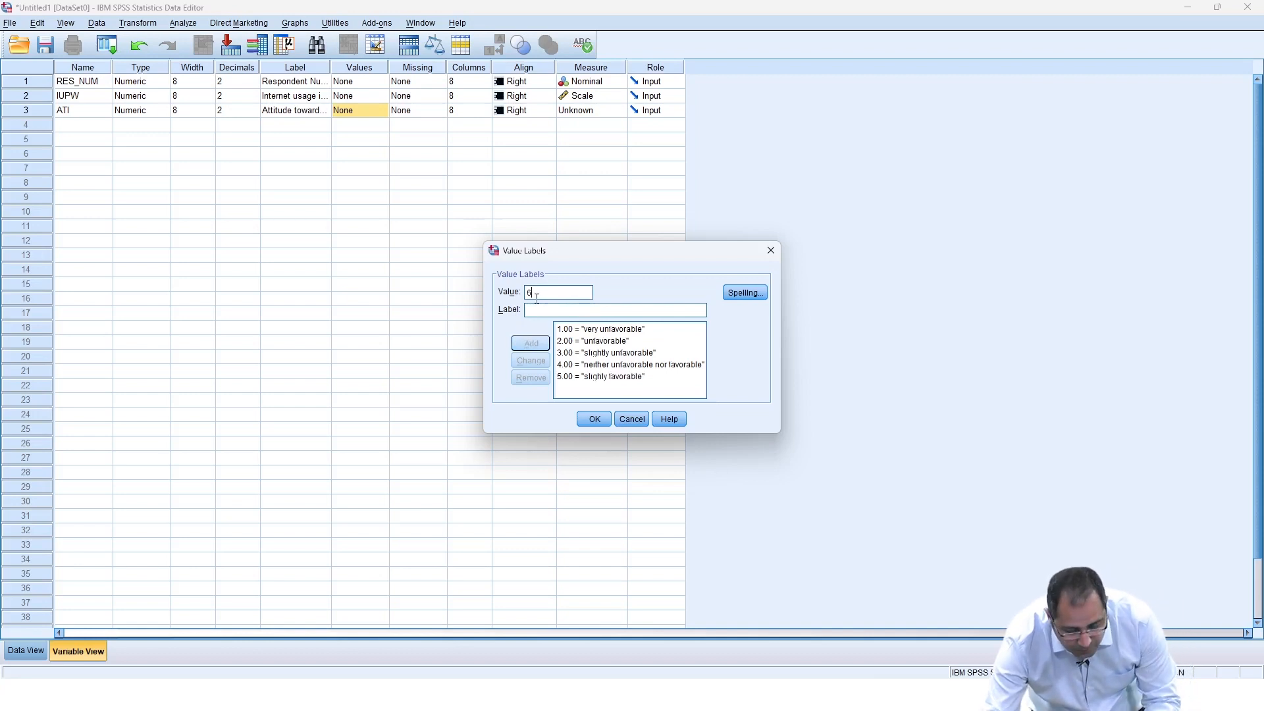
{"action": "type", "text": "6"}
{"action": "left_click", "coordinate": [544, 312]}
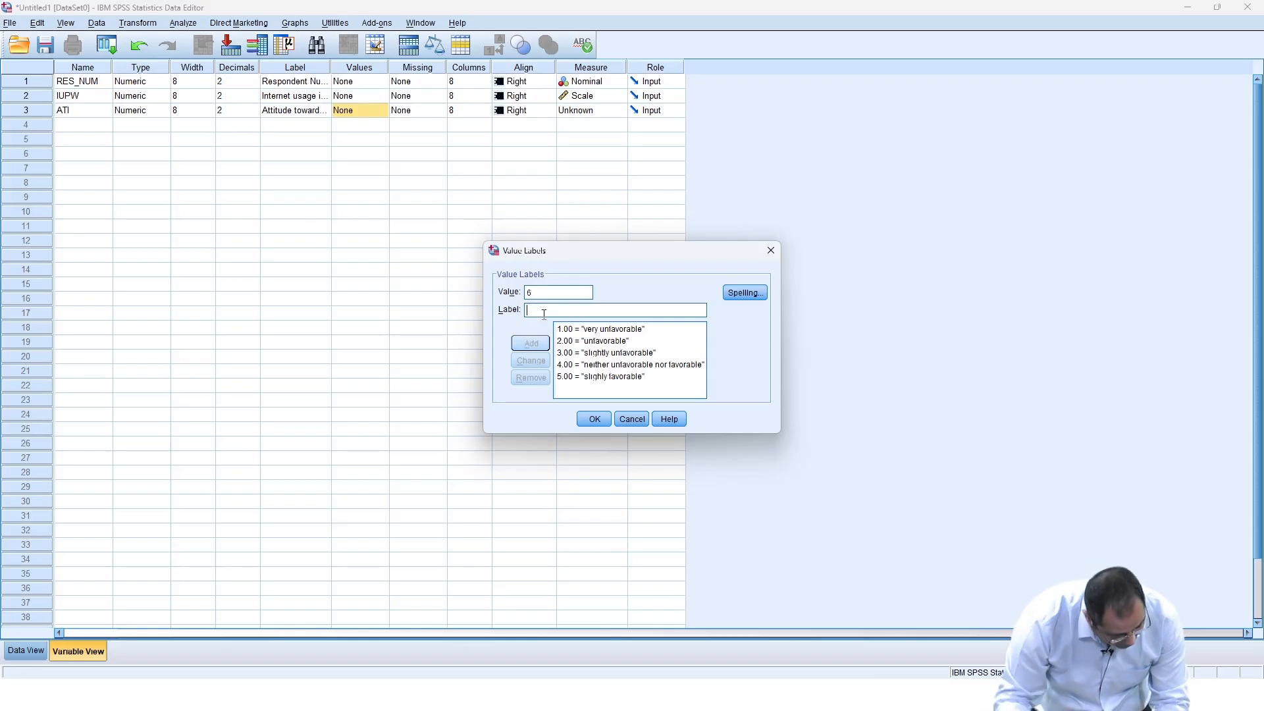
{"action": "type", "text": "favorable"}
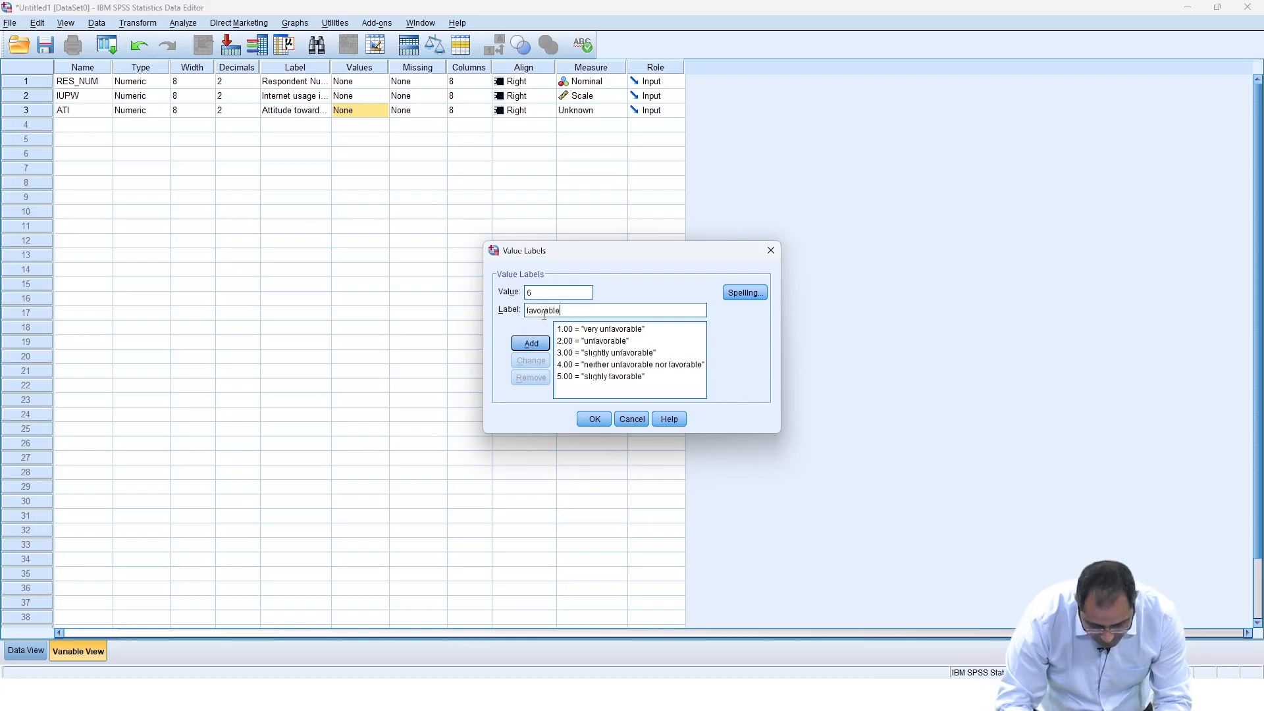
{"action": "left_click", "coordinate": [543, 343]}
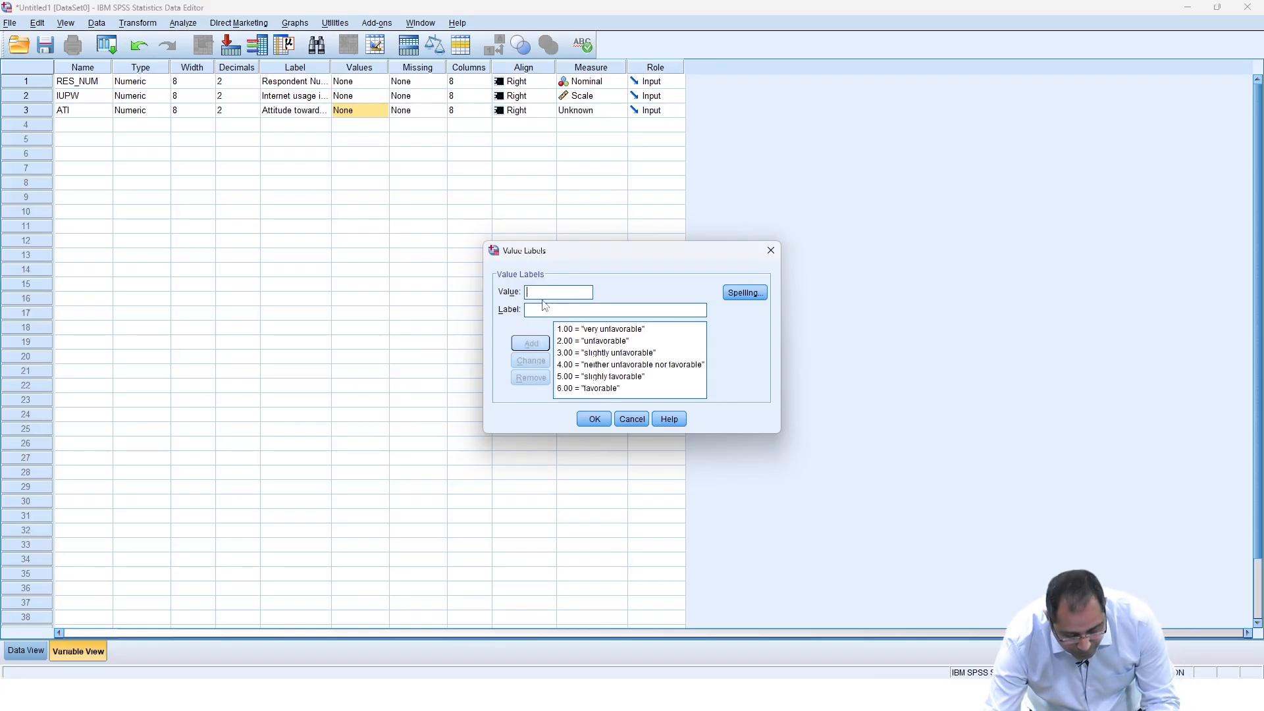
Add the value label 7 = "very favorable", apply the labels to ATI and review the saved list
{"action": "left_click", "coordinate": [546, 312]}
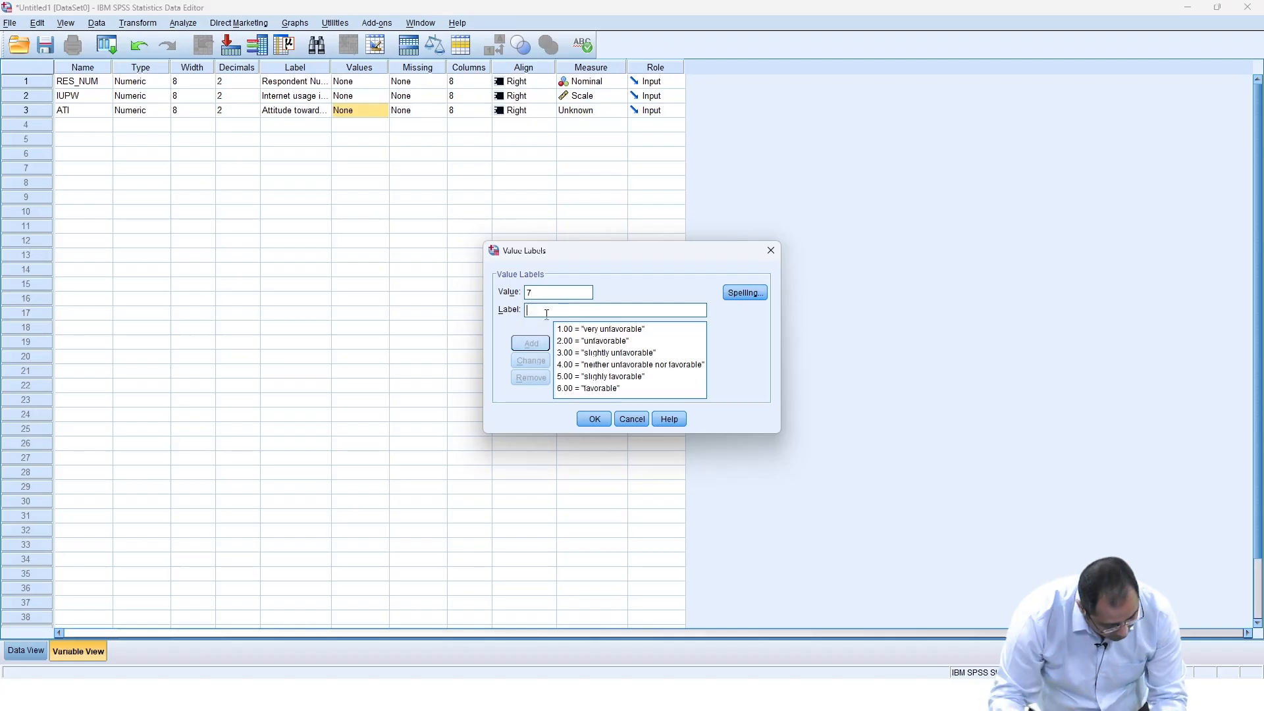
{"action": "type", "text": "very favo"}
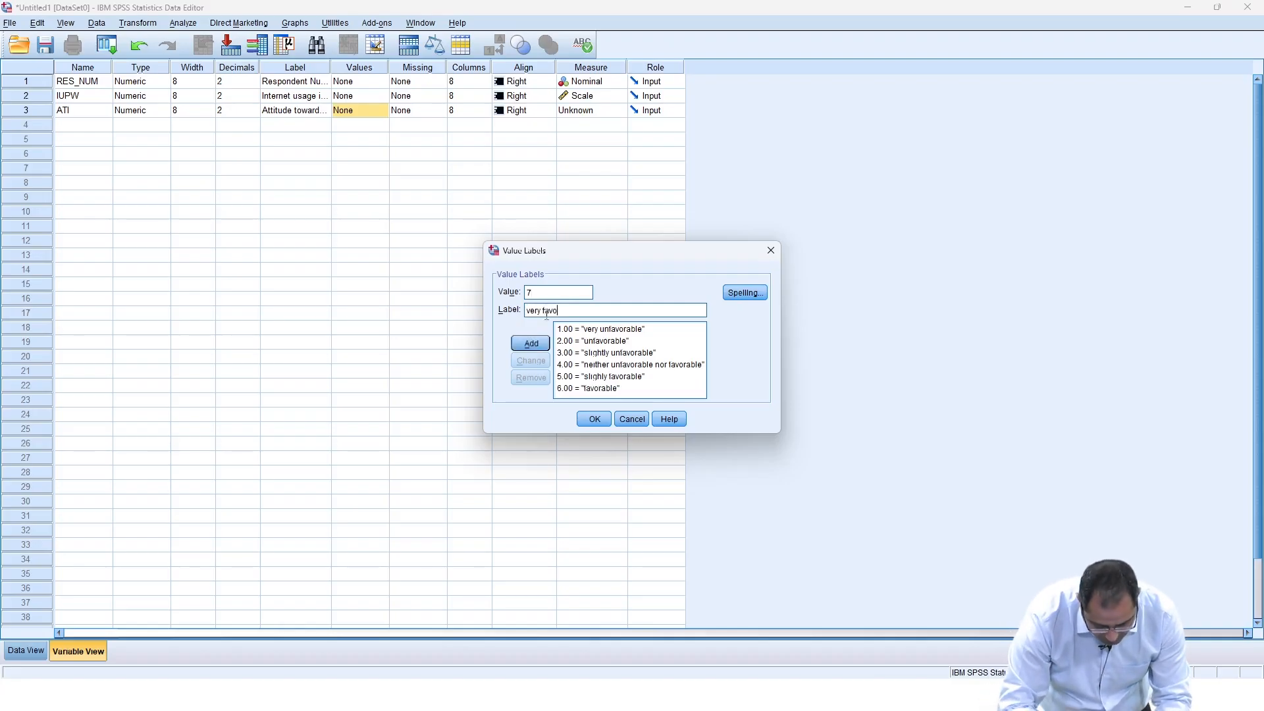
{"action": "type", "text": "rable"}
{"action": "left_click", "coordinate": [531, 343]}
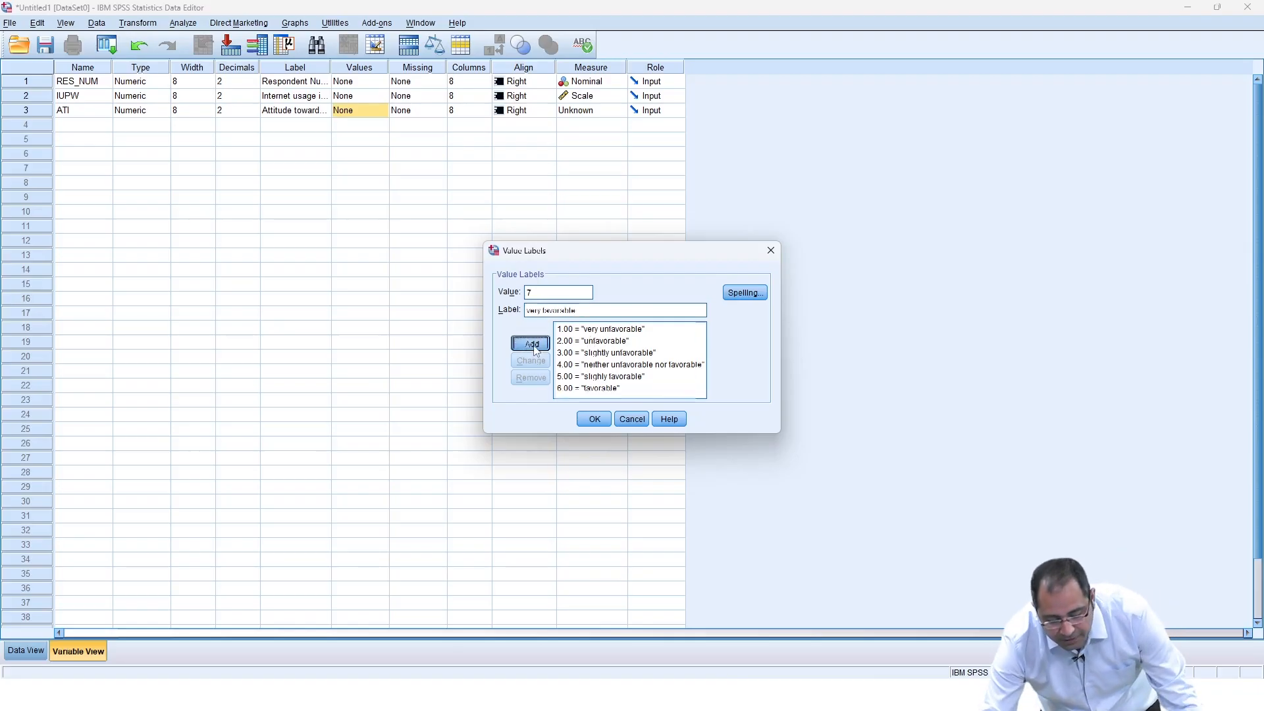
{"action": "left_click", "coordinate": [595, 419]}
{"action": "left_click", "coordinate": [382, 111]}
{"action": "scroll", "coordinate": [628, 334], "scroll_direction": "down", "scroll_amount": 2}
{"action": "left_click", "coordinate": [771, 251]}
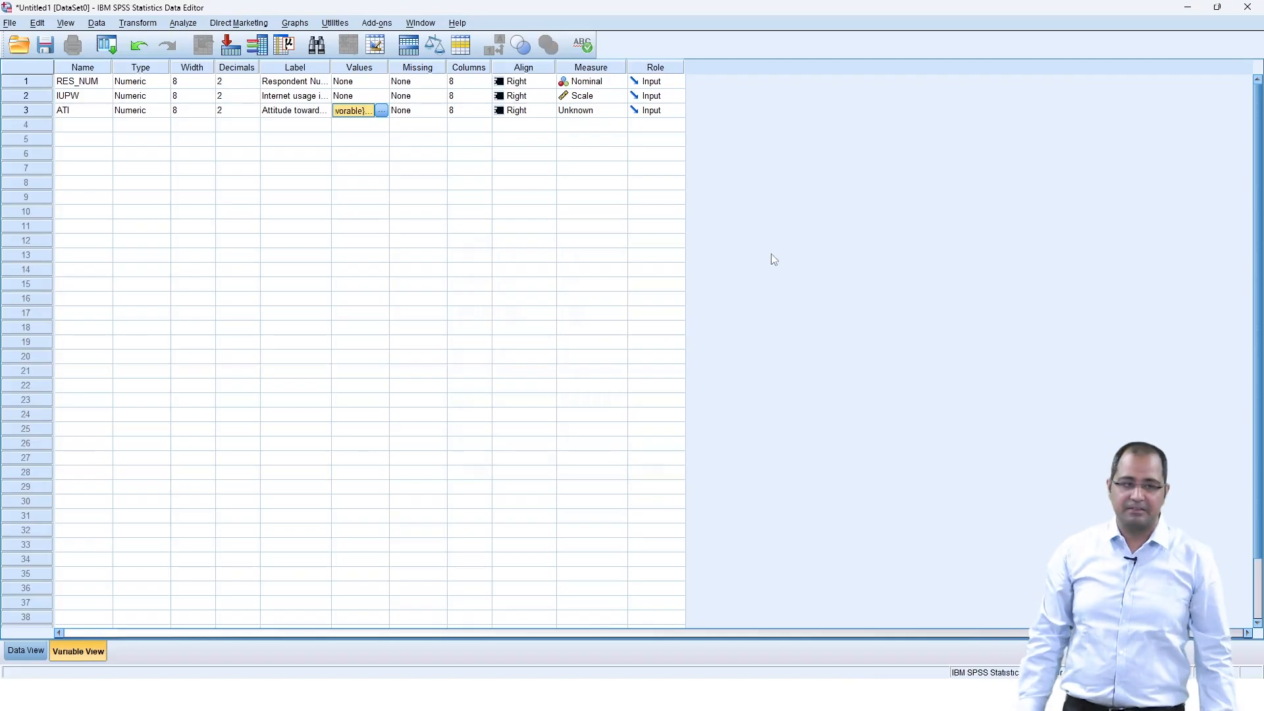
Set the measurement level of ATI to Scale
{"action": "left_click", "coordinate": [617, 110]}
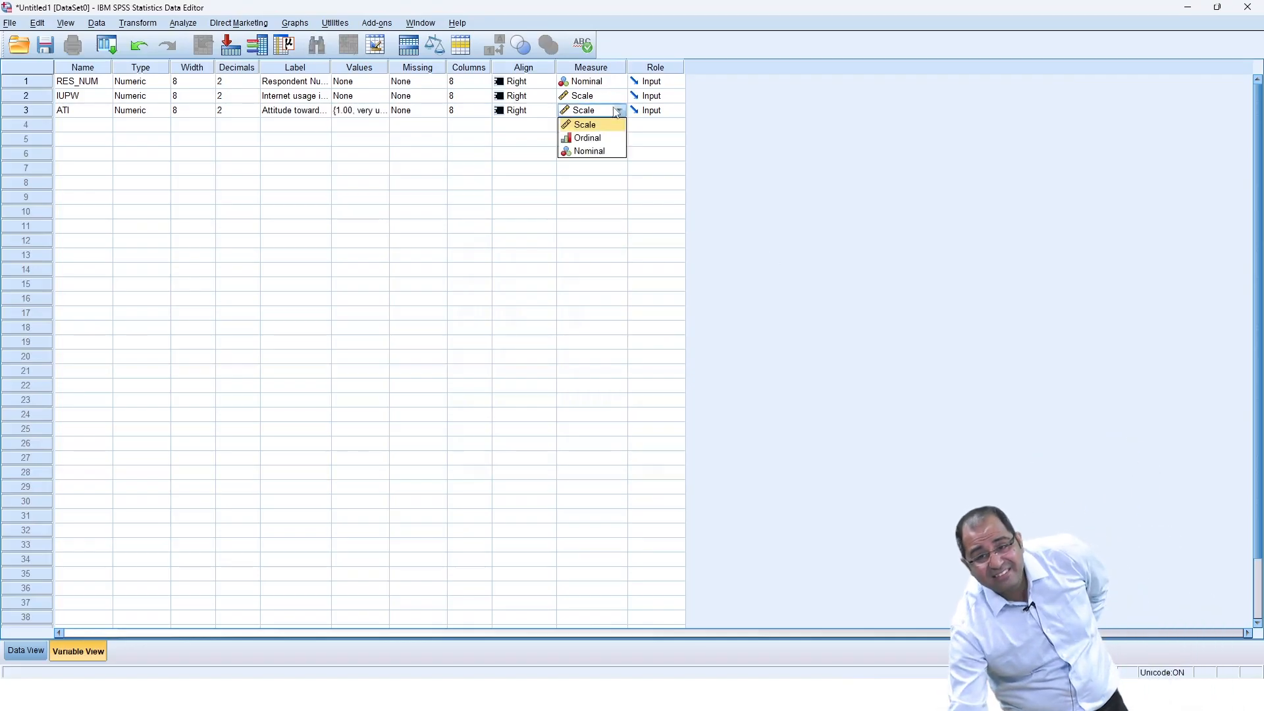
{"action": "left_click", "coordinate": [605, 124]}
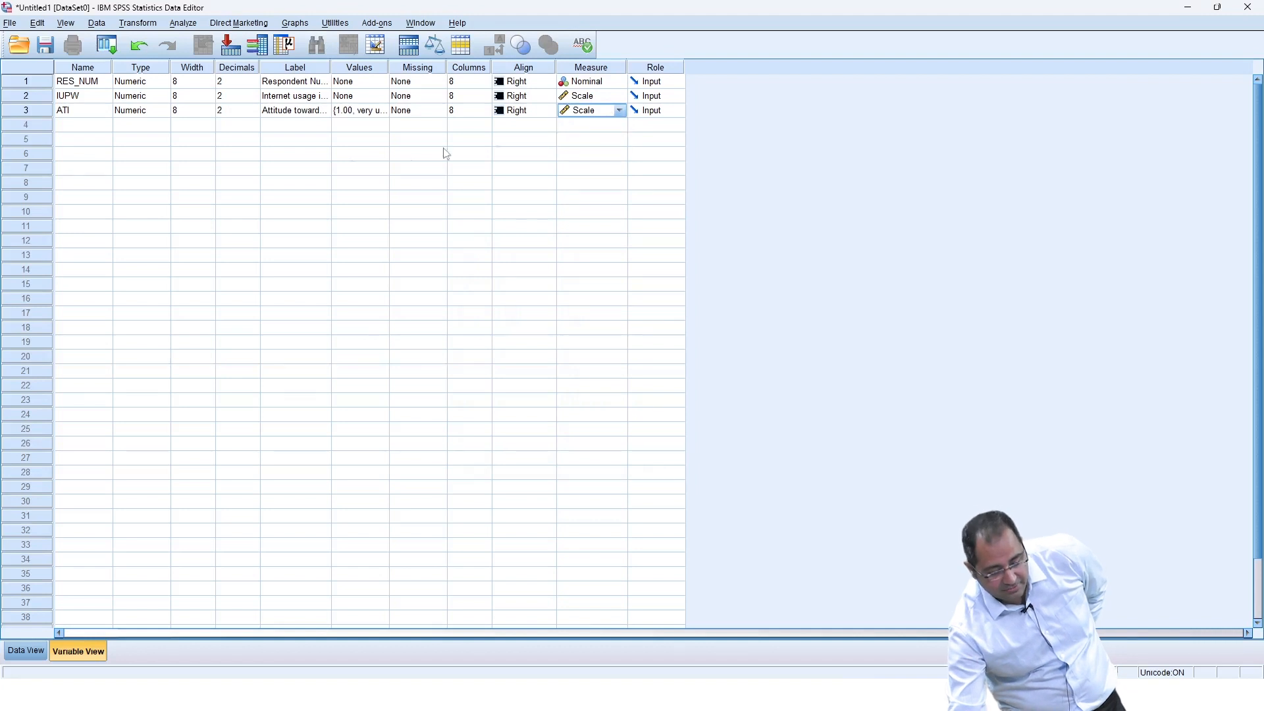
Create a fourth variable named ATT with the label "Attitude towards technology"
{"action": "left_click", "coordinate": [88, 126]}
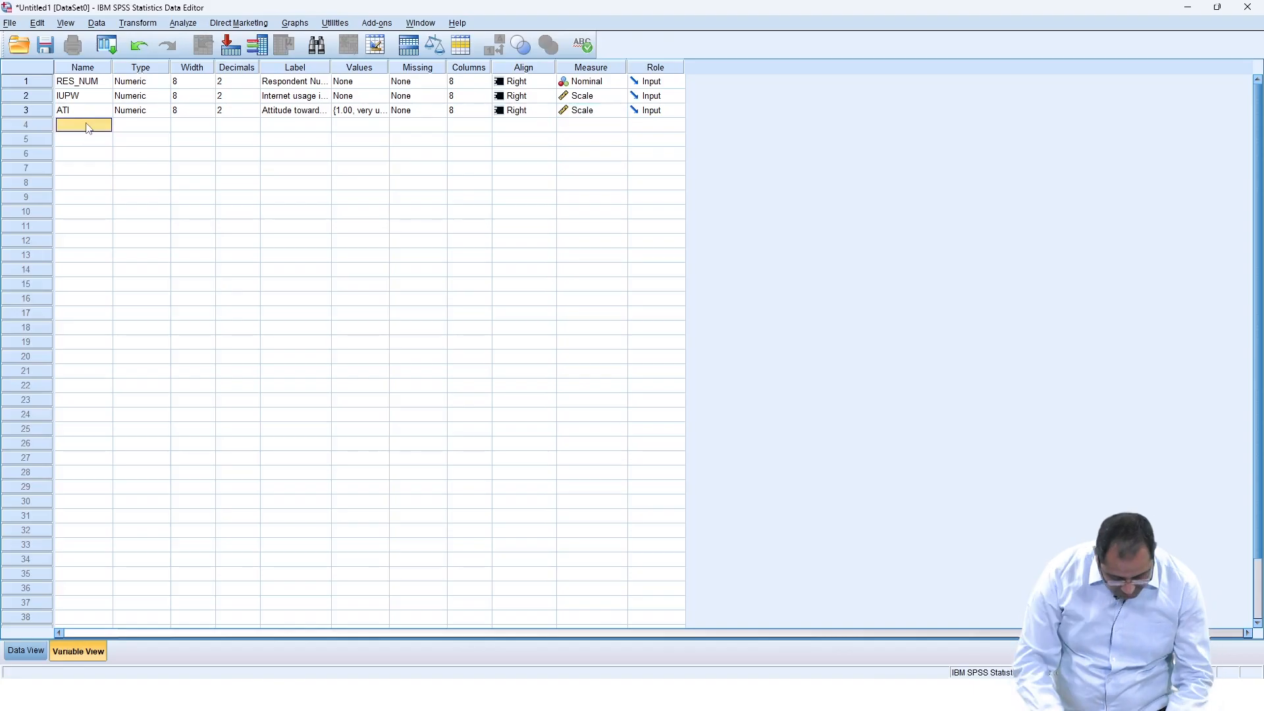
{"action": "type", "text": "ATT"}
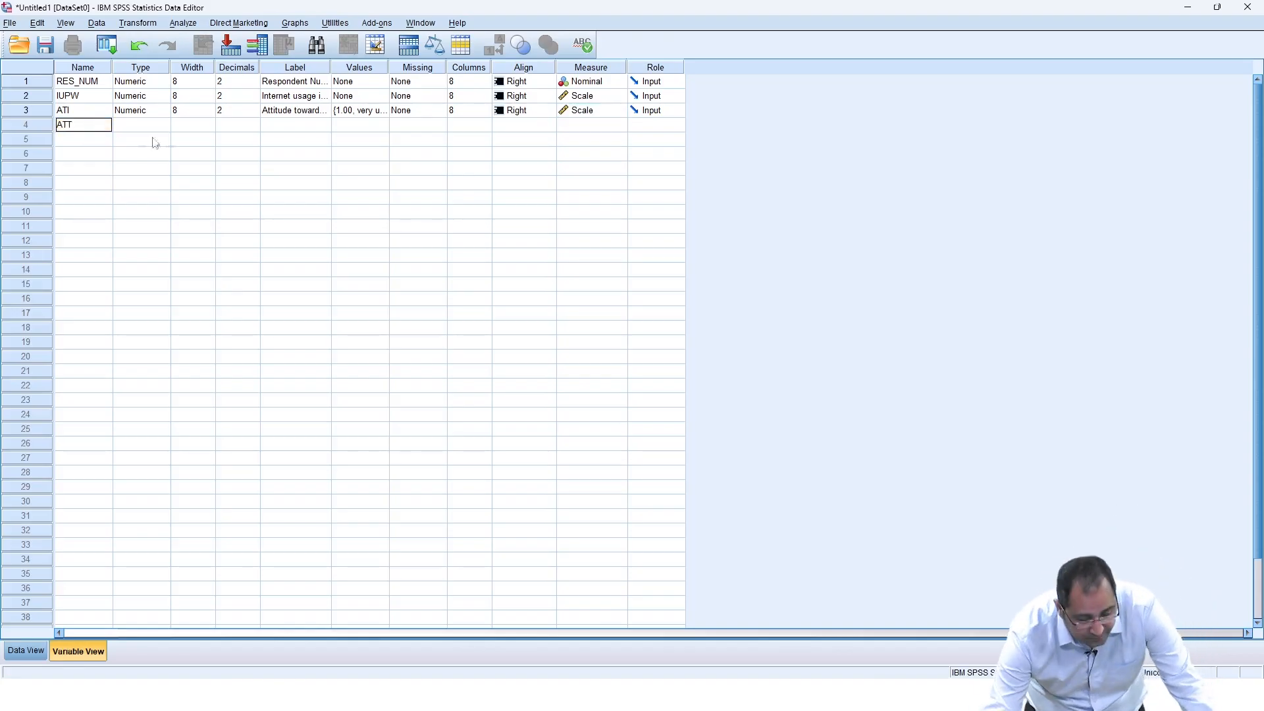
{"action": "left_click", "coordinate": [269, 125]}
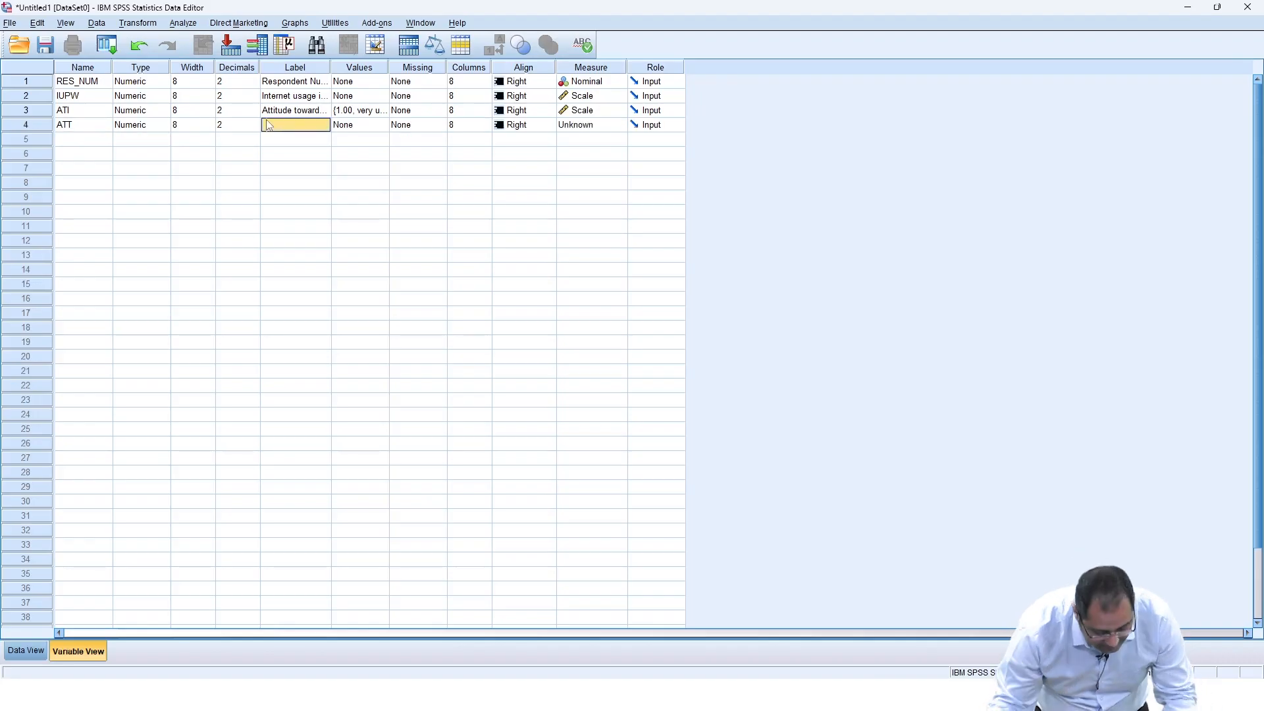
{"action": "type", "text": "Attitude to"}
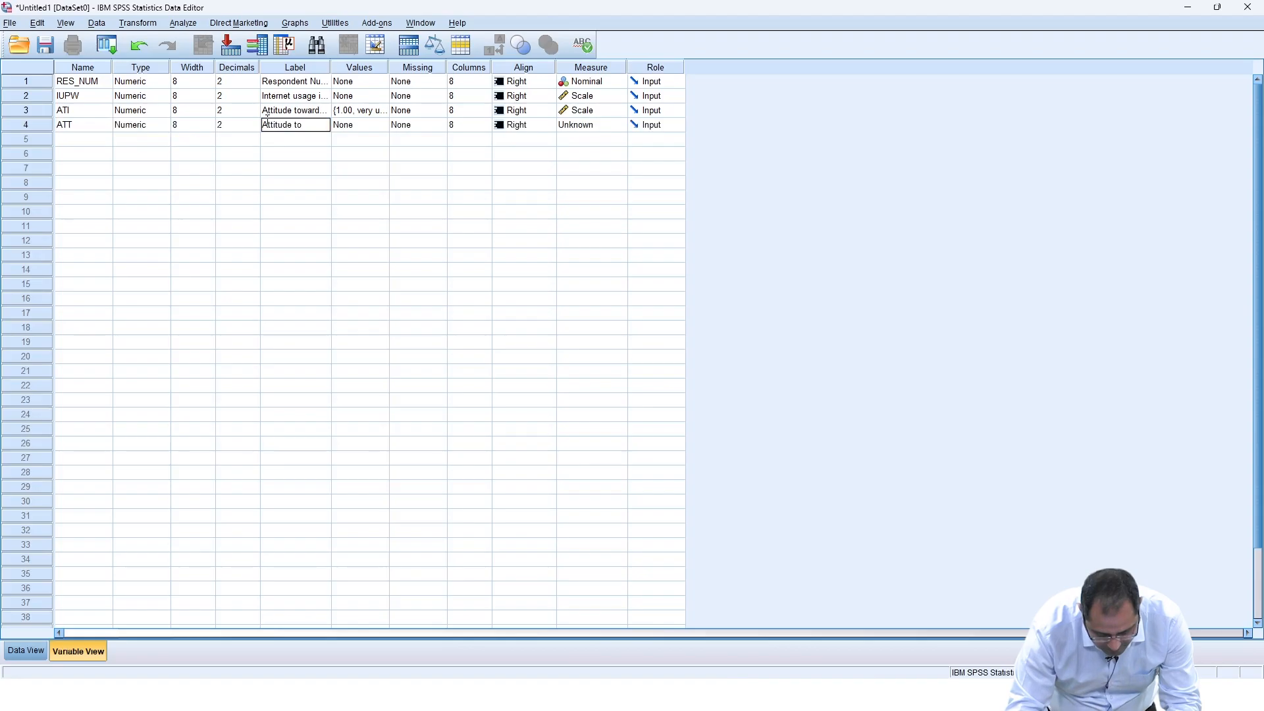
{"action": "type", "text": "wards technology"}
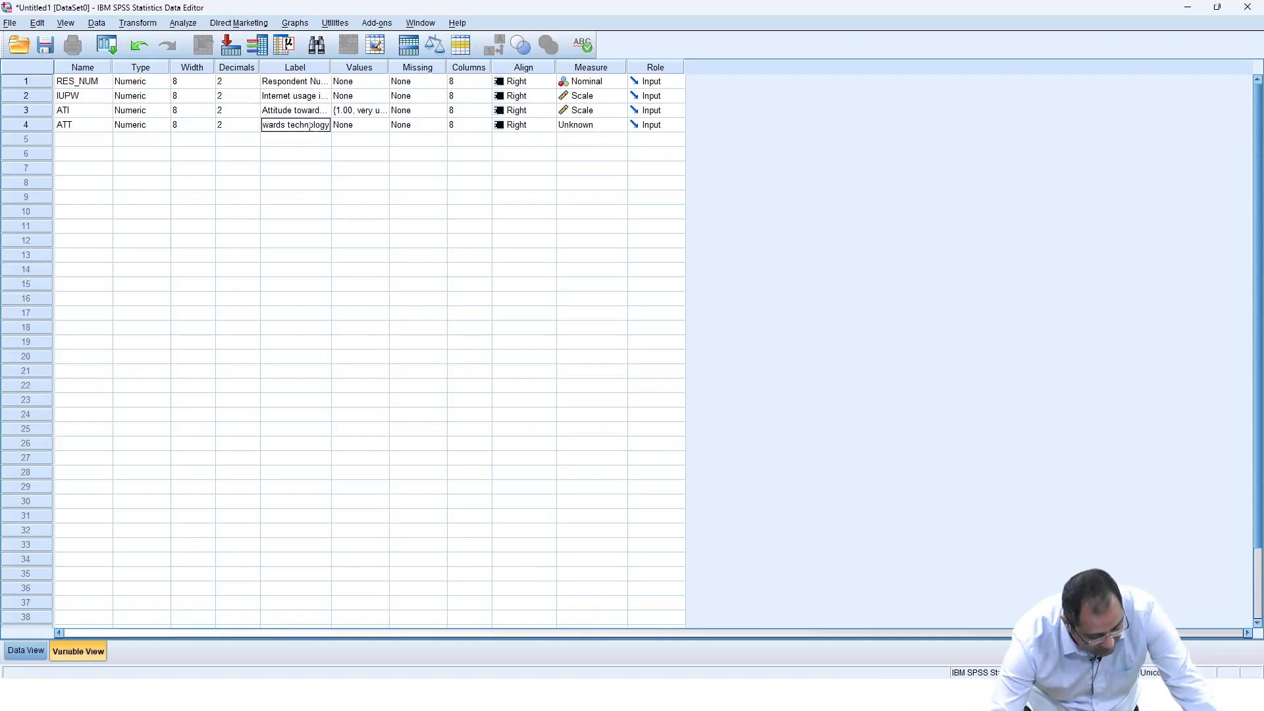
Copy the value labels of ATI to ATT and set the measurement level of ATT to Scale
{"action": "left_click", "coordinate": [374, 113]}
{"action": "right_click", "coordinate": [374, 112]}
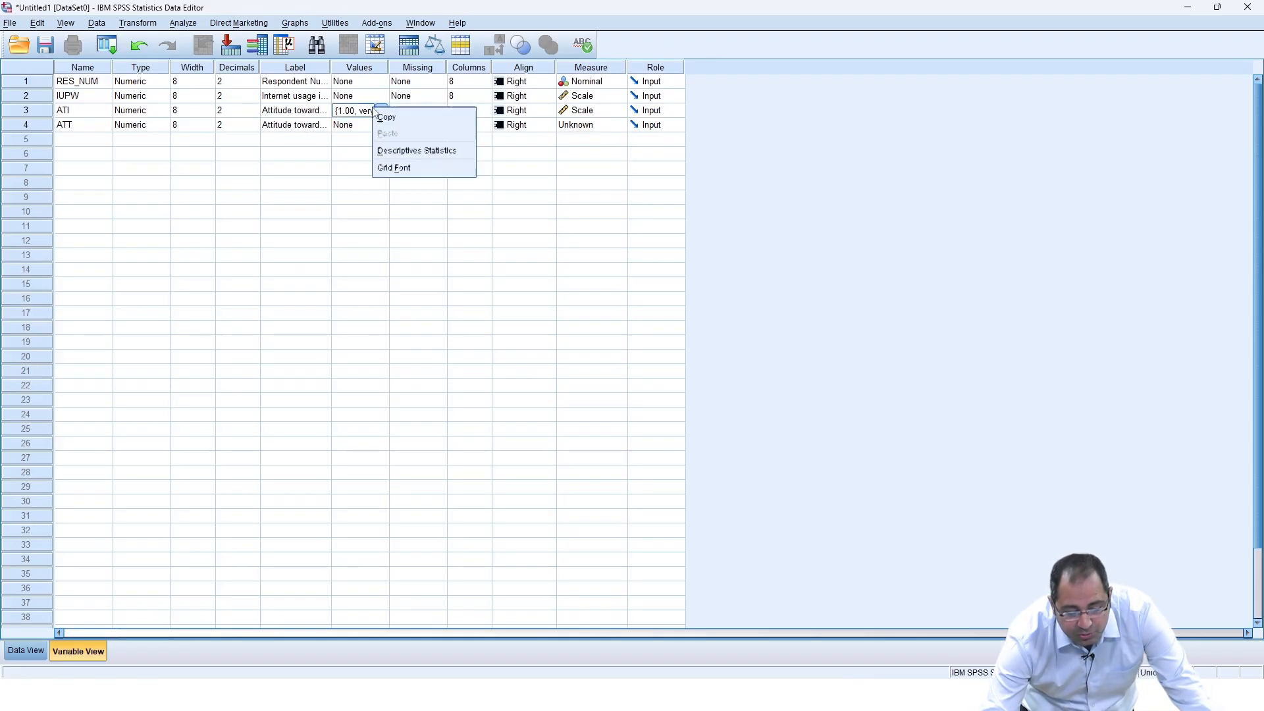
{"action": "left_click", "coordinate": [373, 119]}
{"action": "left_click", "coordinate": [361, 125]}
{"action": "right_click", "coordinate": [361, 125]}
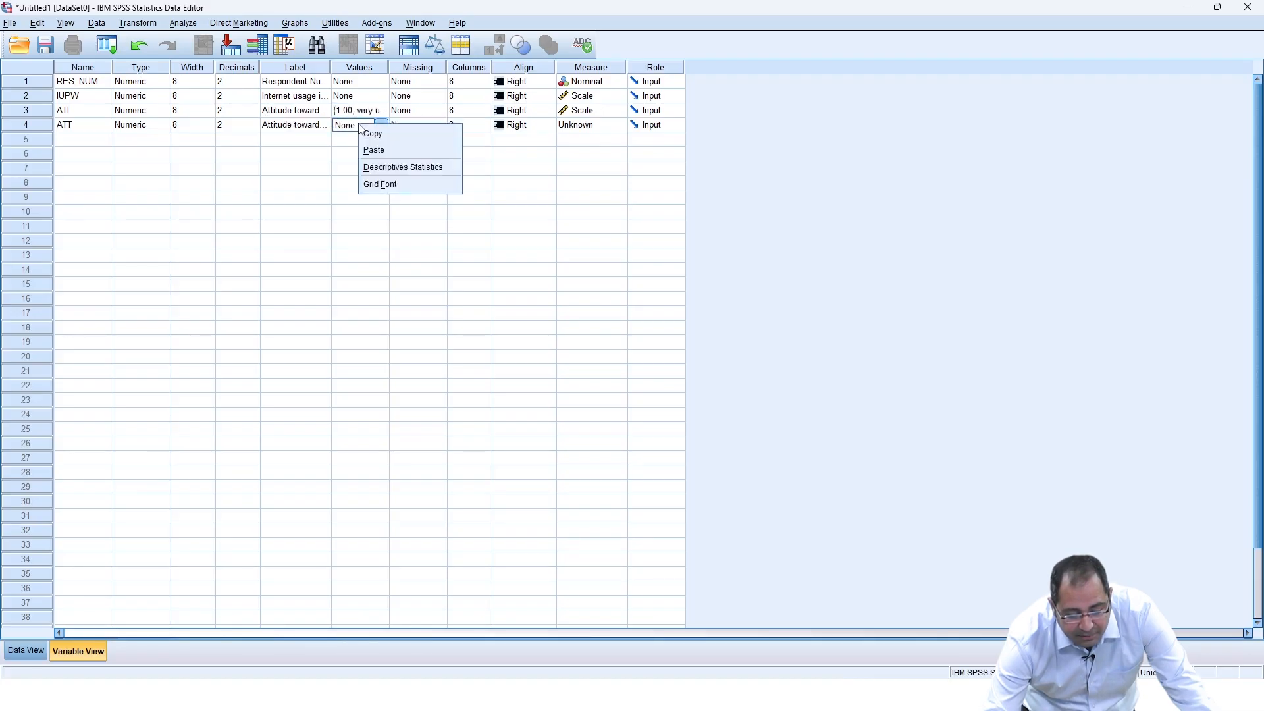
{"action": "left_click", "coordinate": [373, 149]}
{"action": "left_click", "coordinate": [620, 129]}
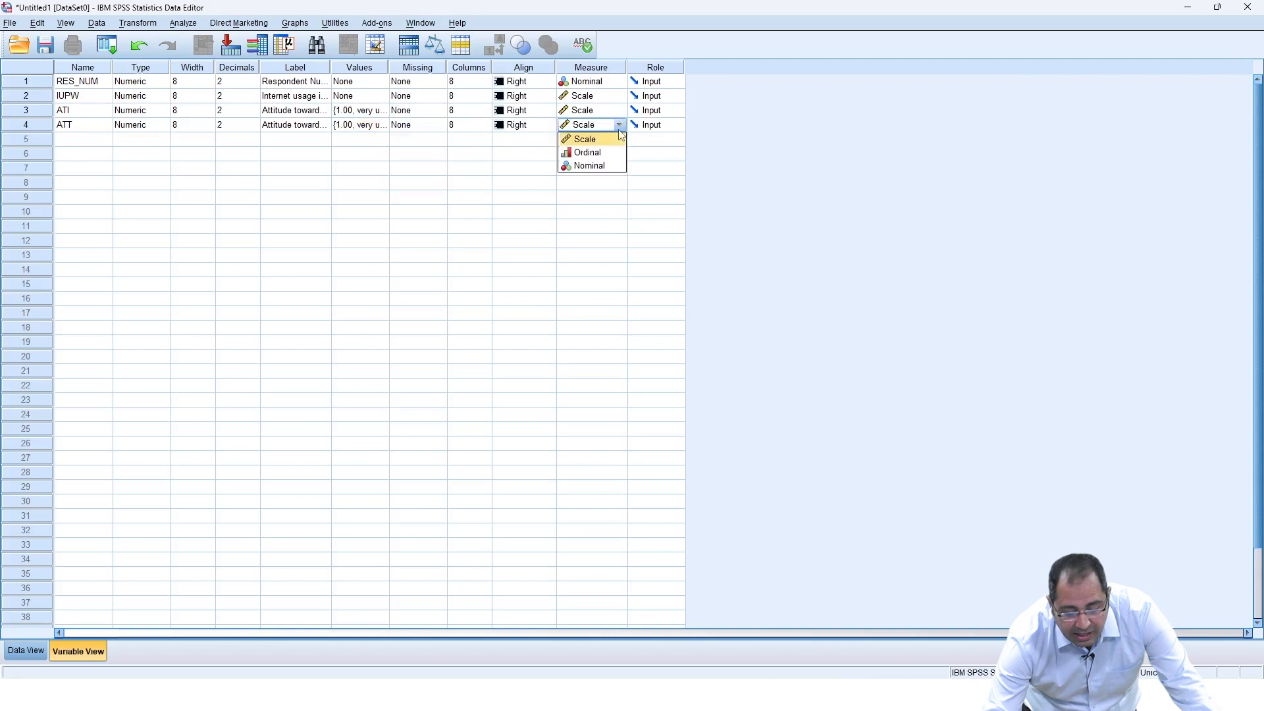
{"action": "left_click", "coordinate": [604, 140]}
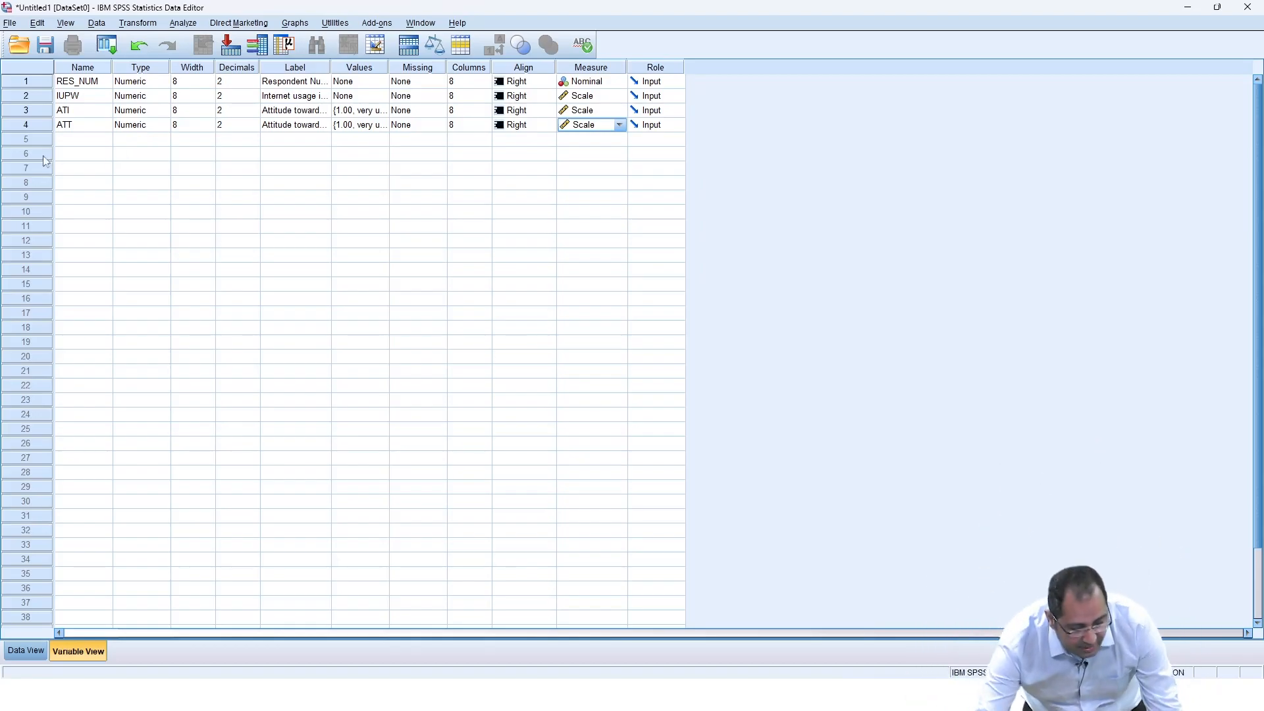
Create a fifth variable named FWI with the label "Familiarity with the internet"
{"action": "left_click", "coordinate": [67, 141]}
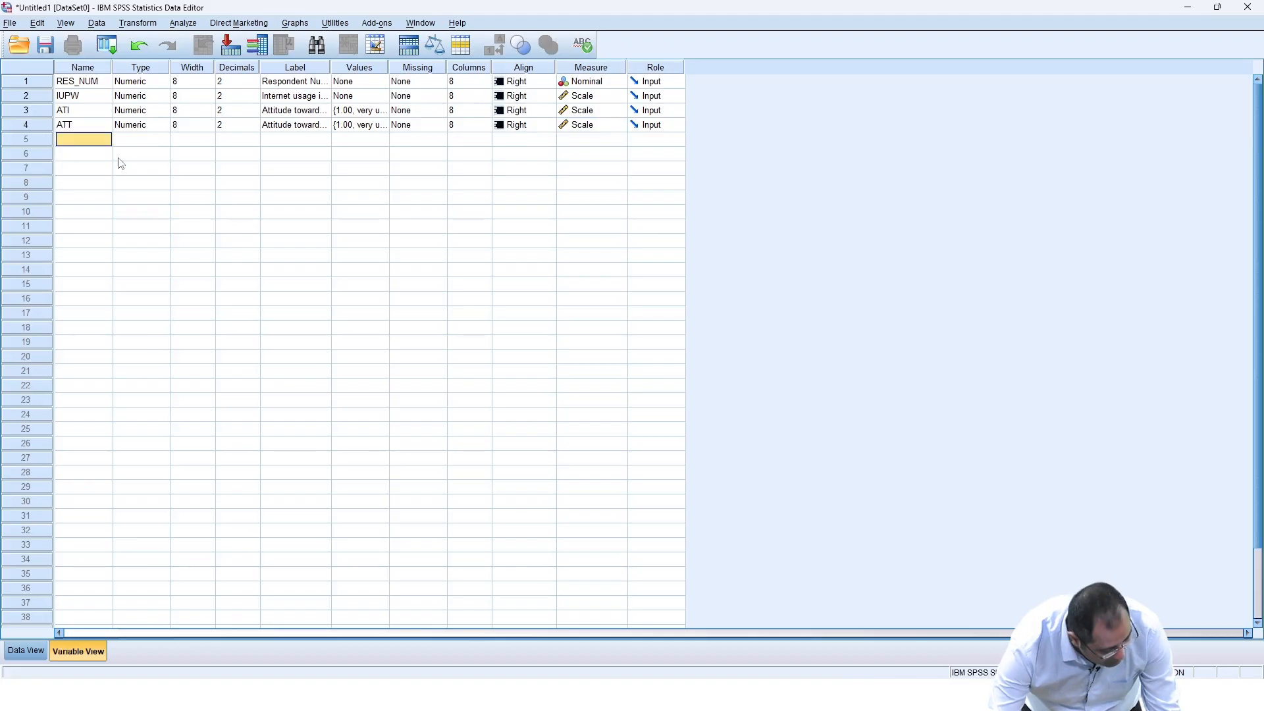
{"action": "key", "text": "Caps_Lock"}
{"action": "type", "text": "FWI"}
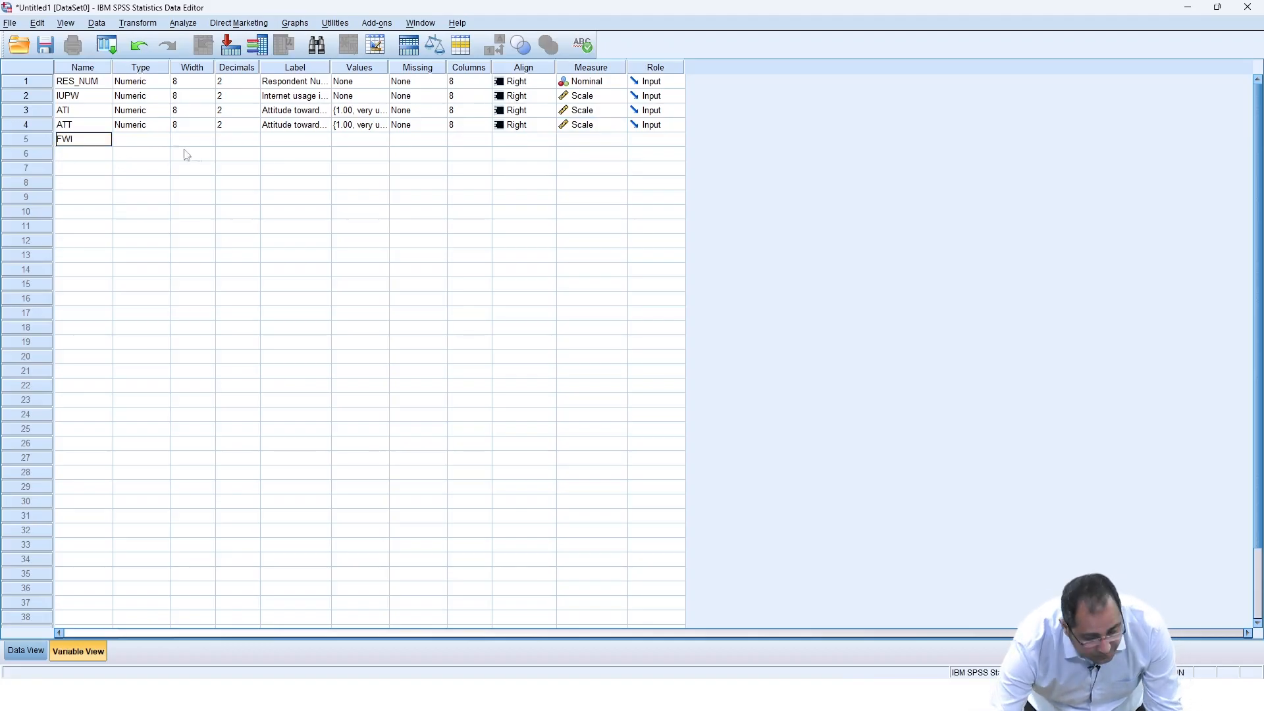
{"action": "left_click", "coordinate": [282, 141]}
{"action": "type", "text": "Familiarity"}
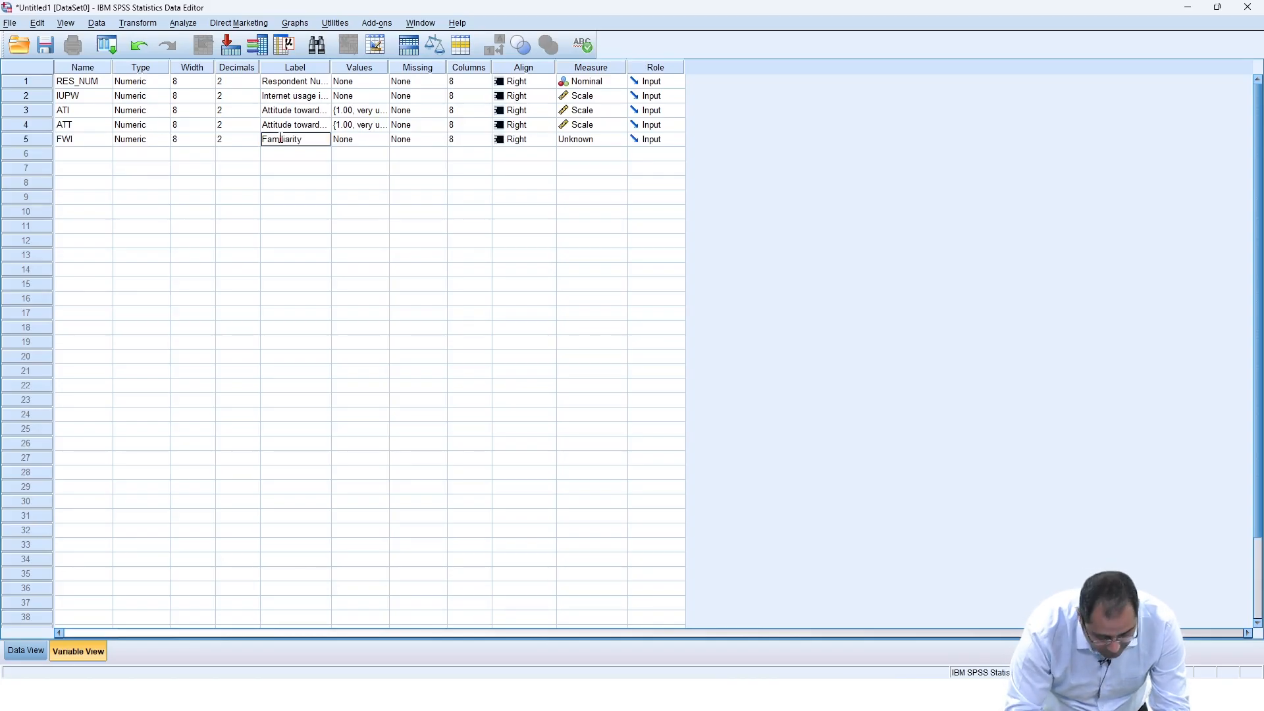
{"action": "type", "text": "with the inter"}
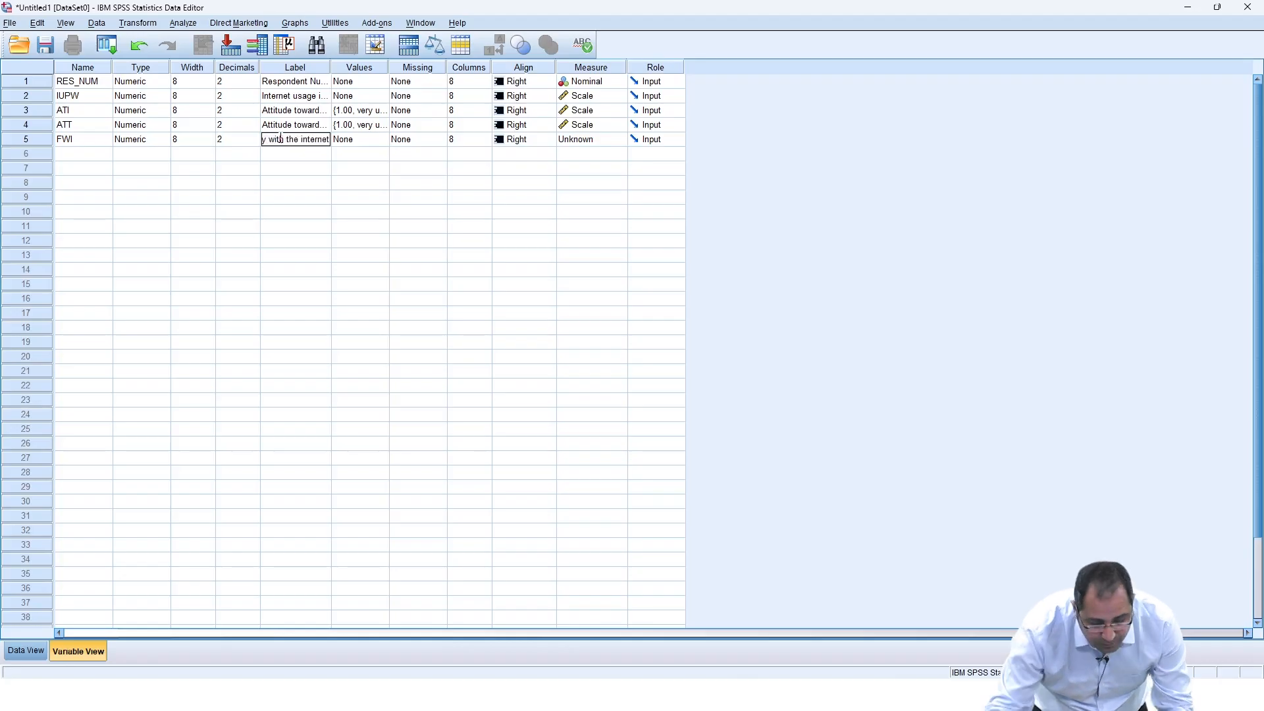
Start the value labels of FWI by adding 1 = "very unfamiliar"
{"action": "left_click", "coordinate": [375, 145]}
{"action": "left_click", "coordinate": [380, 140]}
{"action": "type", "text": "1"}
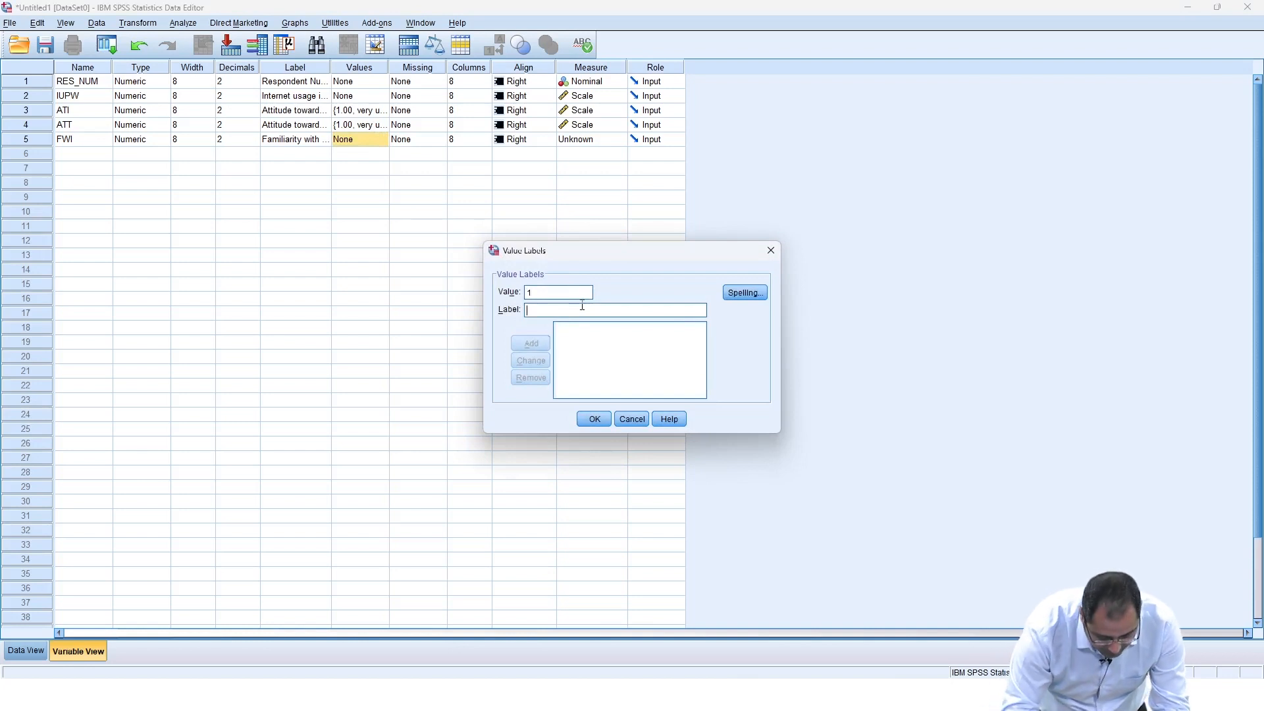
{"action": "type", "text": "very unfamiliar"}
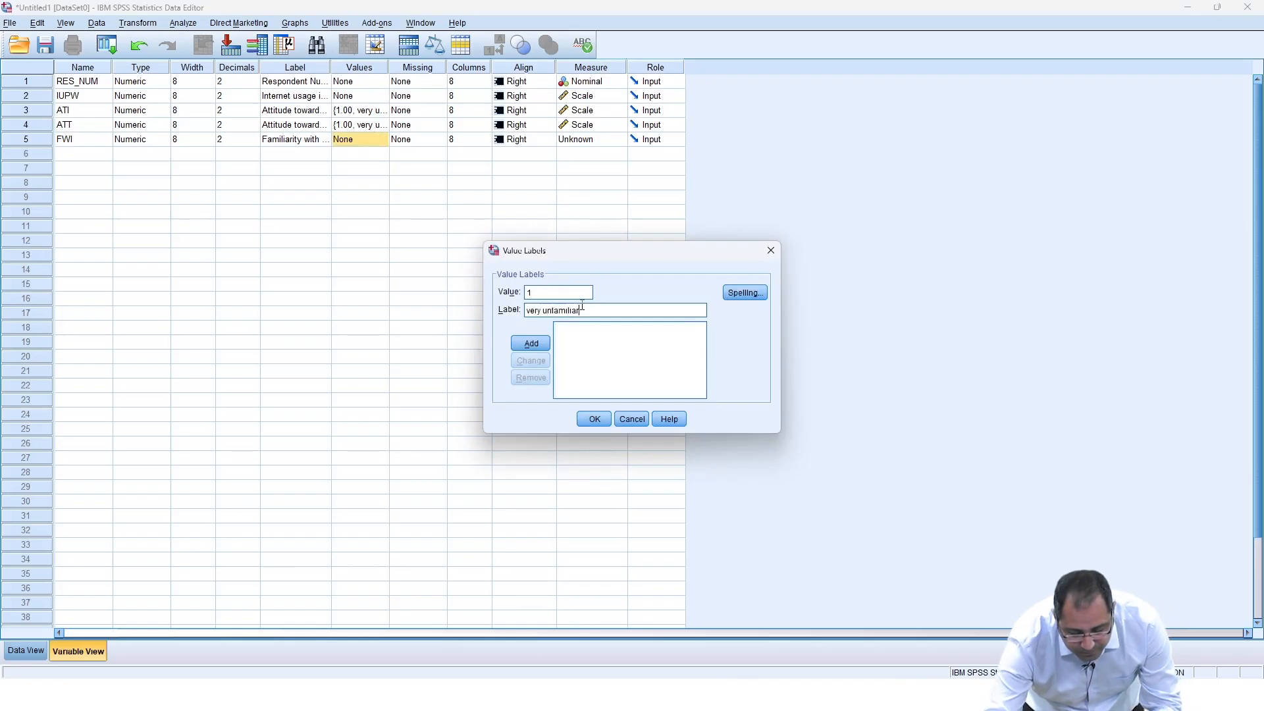
{"action": "left_click", "coordinate": [542, 343]}
Add the FWI value labels 2 = "unfamiliar" and 3 = "slightly unfamiliar"
{"action": "type", "text": "2"}
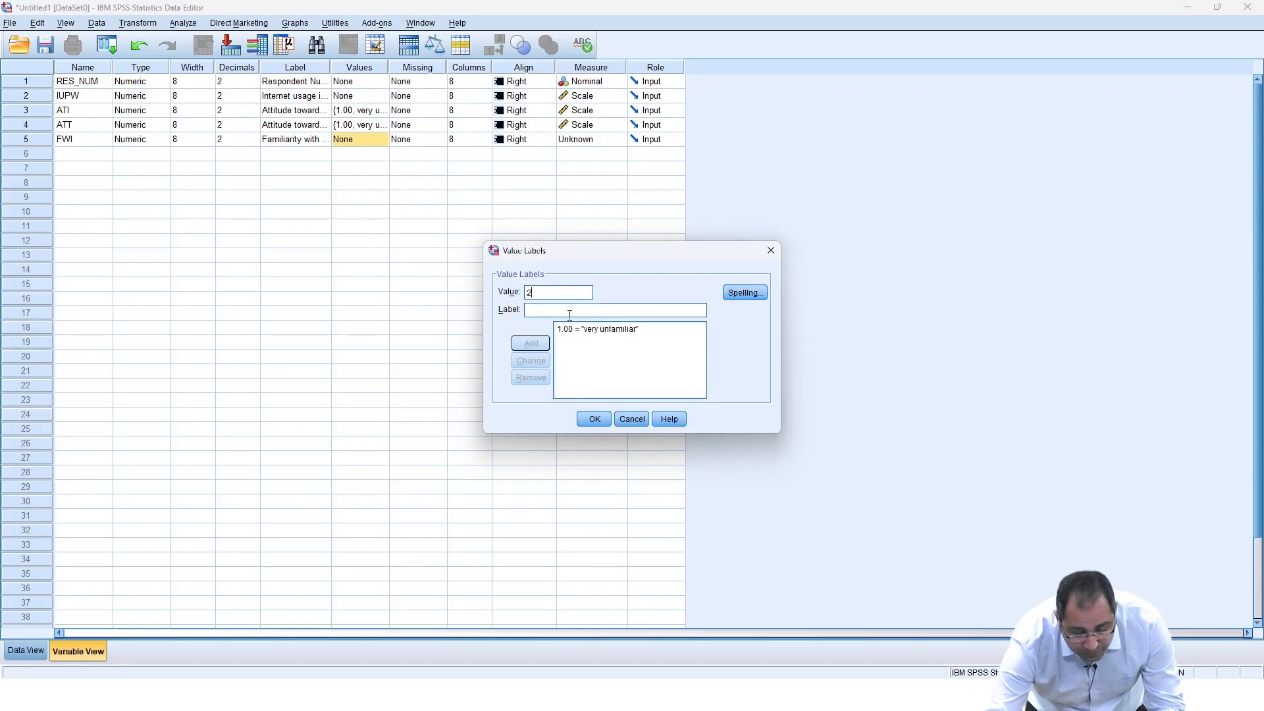
{"action": "type", "text": "unfamiliar"}
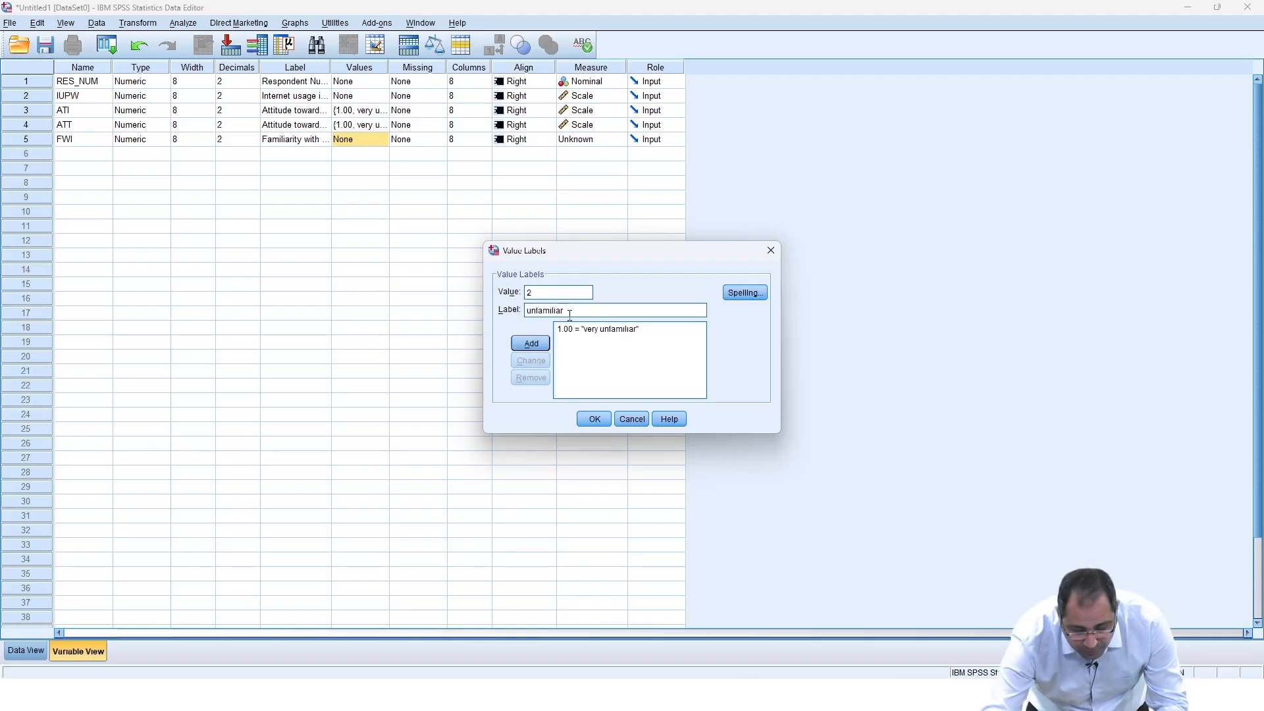
{"action": "left_click", "coordinate": [541, 342]}
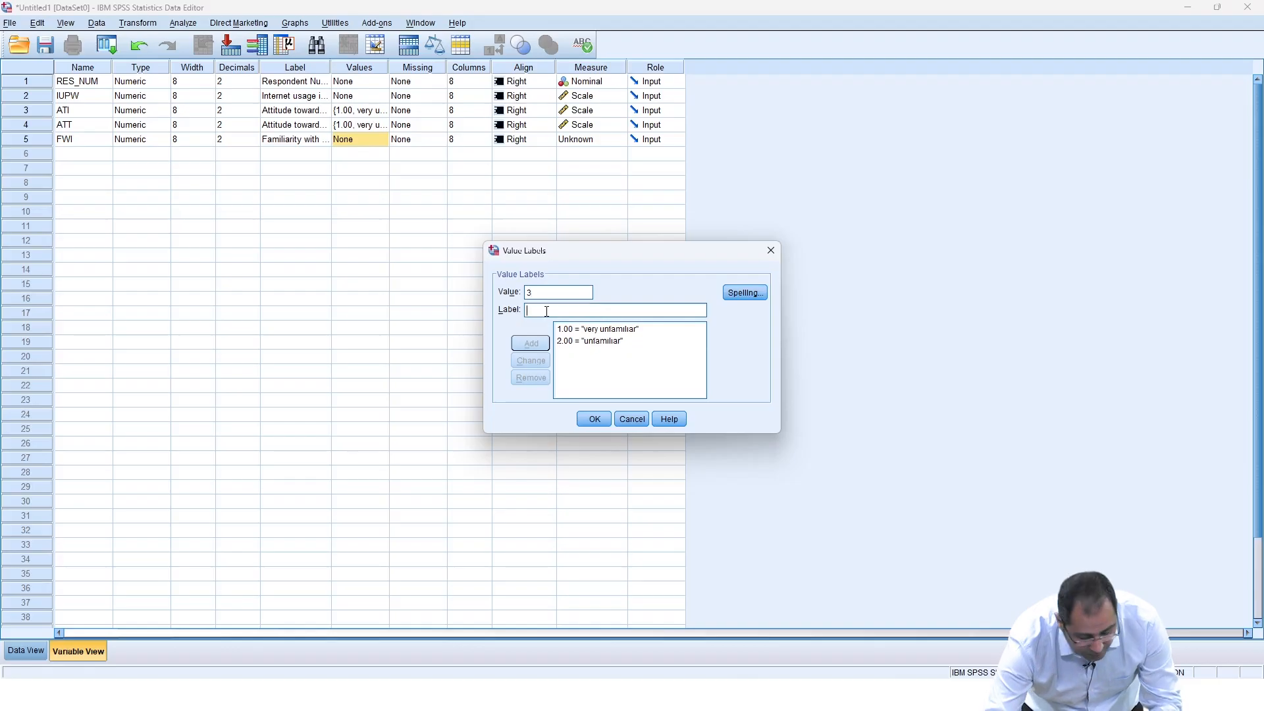
{"action": "type", "text": "slightly"}
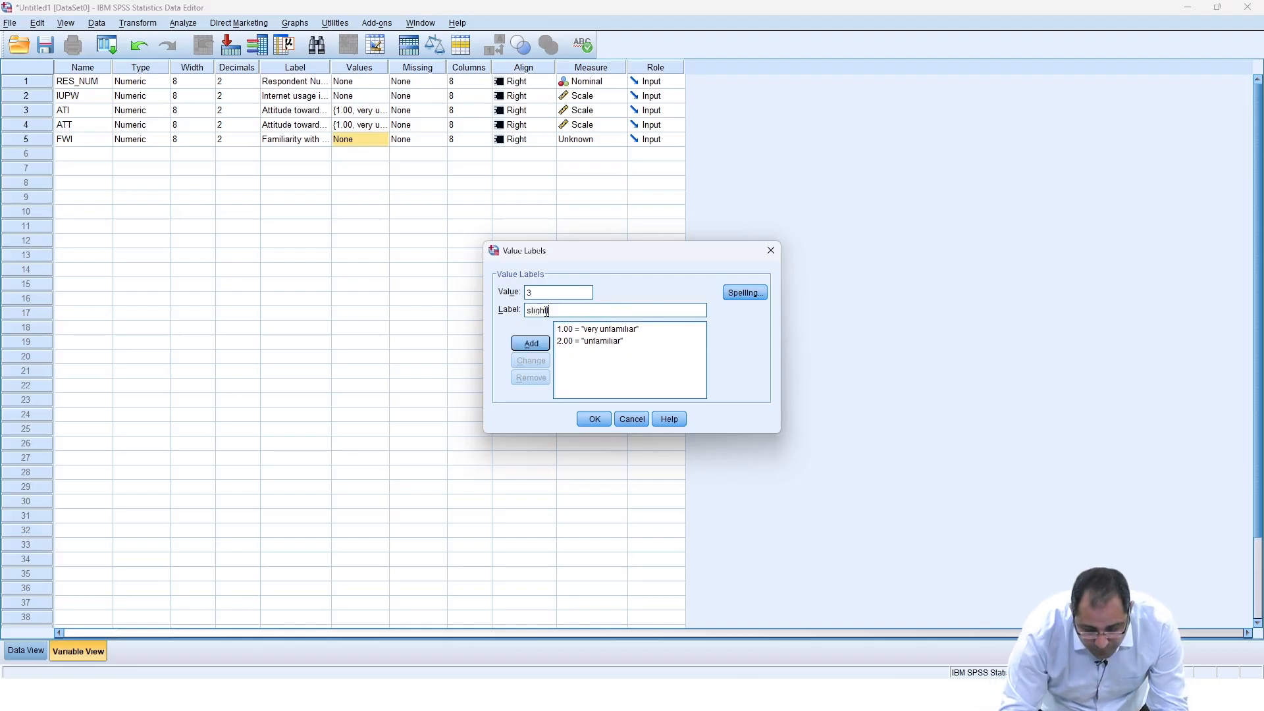
{"action": "type", "text": " unfamiliar"}
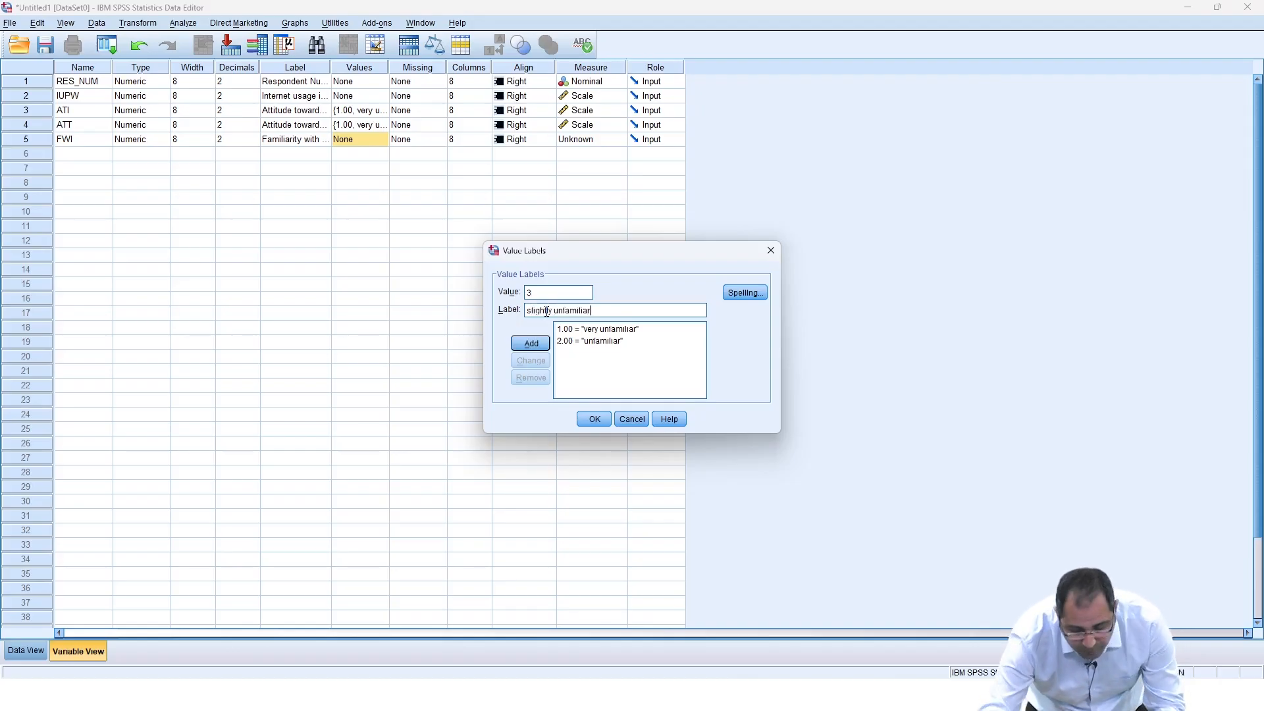
{"action": "left_click", "coordinate": [530, 343]}
Add the FWI value label 4 = "neither unfamiliar not familiar"
{"action": "type", "text": "4"}
{"action": "left_click", "coordinate": [555, 310]}
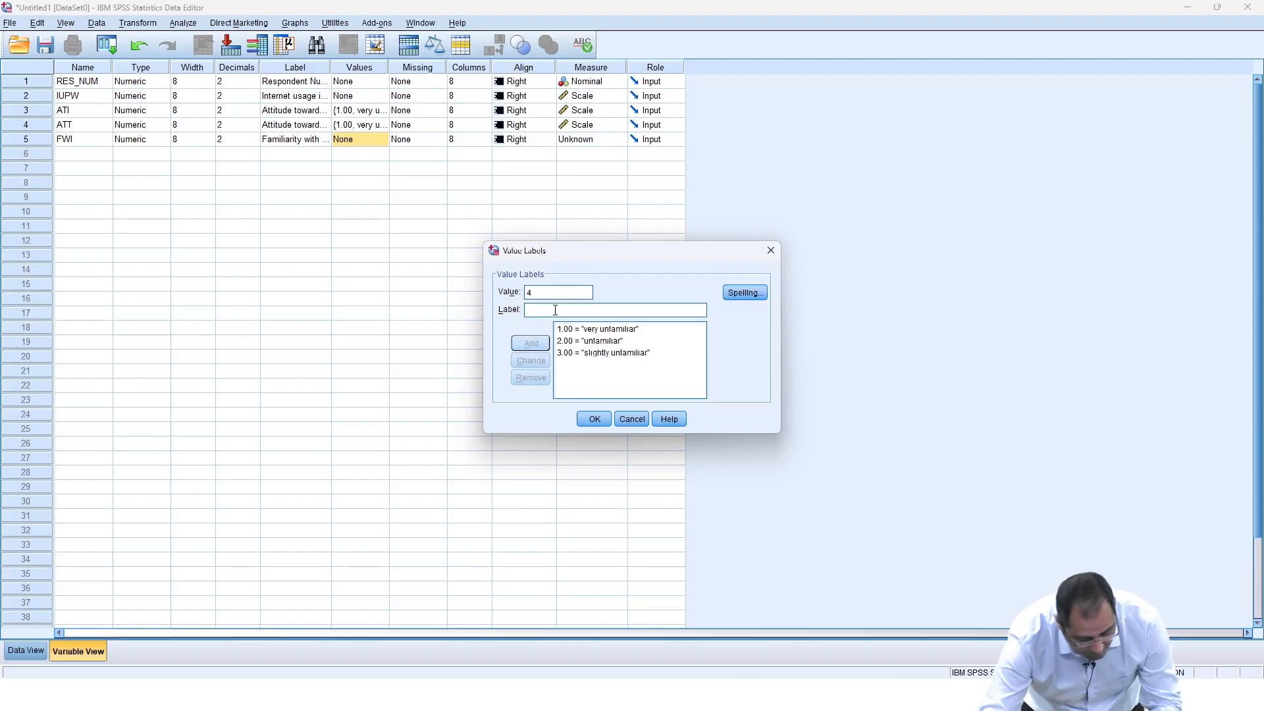
{"action": "type", "text": "neither"}
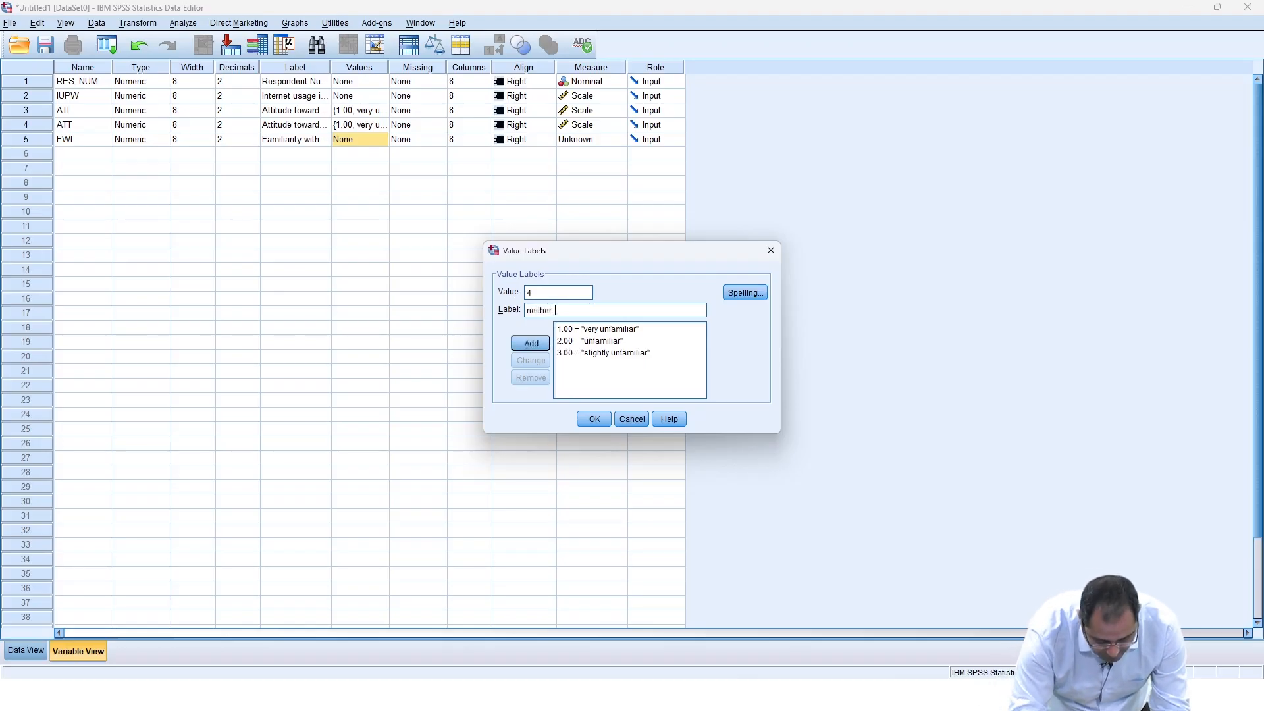
{"action": "type", "text": " unfamilia5r"}
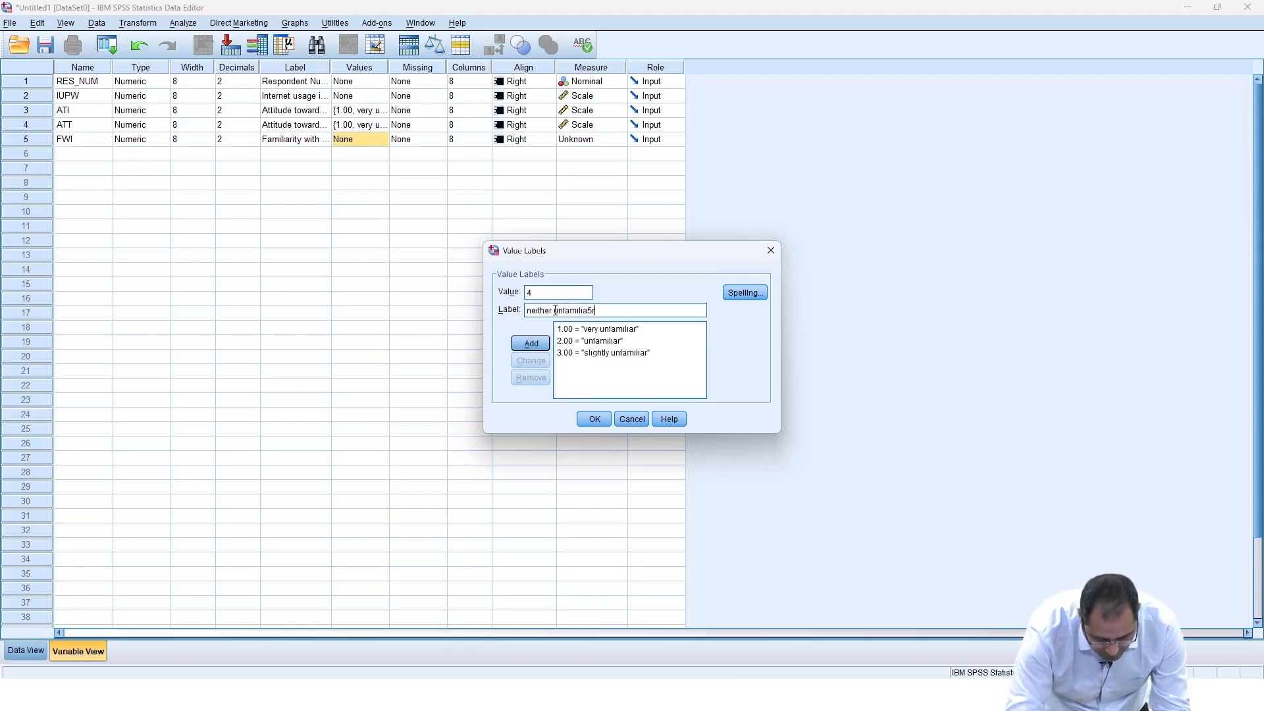
{"action": "key", "text": "BackSpace"}
{"action": "key", "text": "BackSpace"}
{"action": "type", "text": "r not famili"}
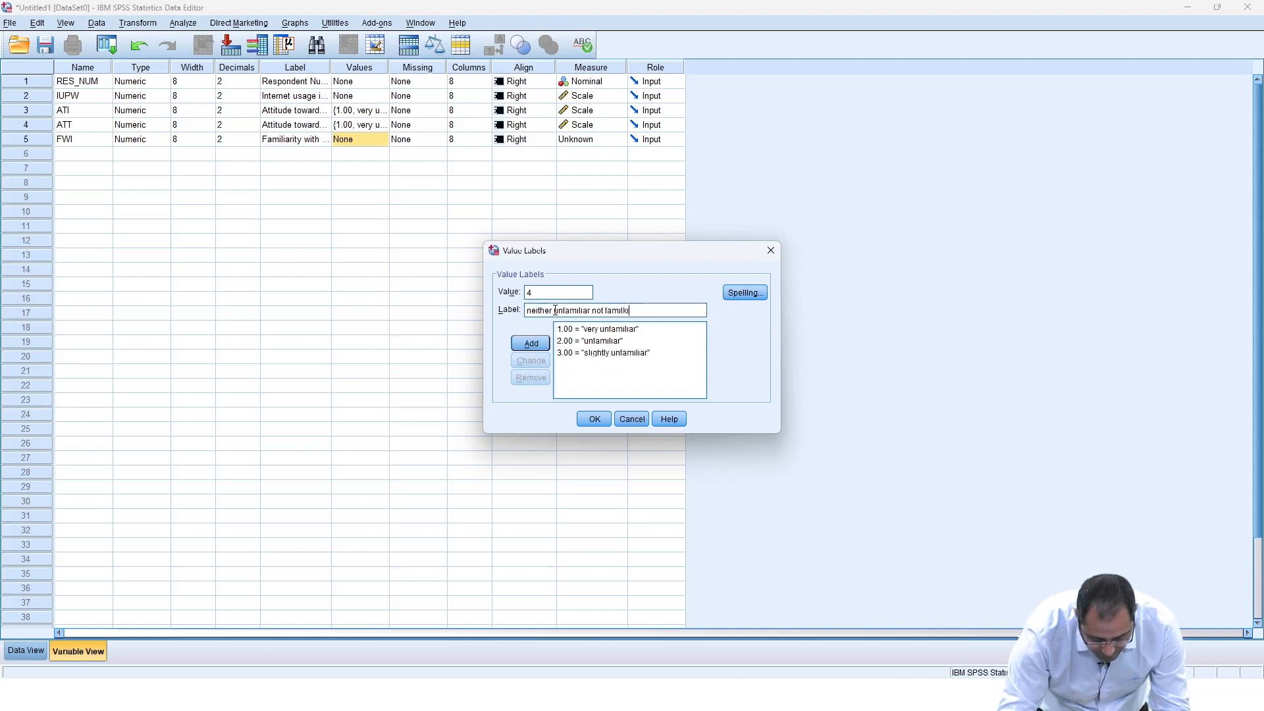
{"action": "key", "text": "BackSpace"}
{"action": "key", "text": "BackSpace"}
{"action": "key", "text": "BackSpace"}
{"action": "type", "text": "iar"}
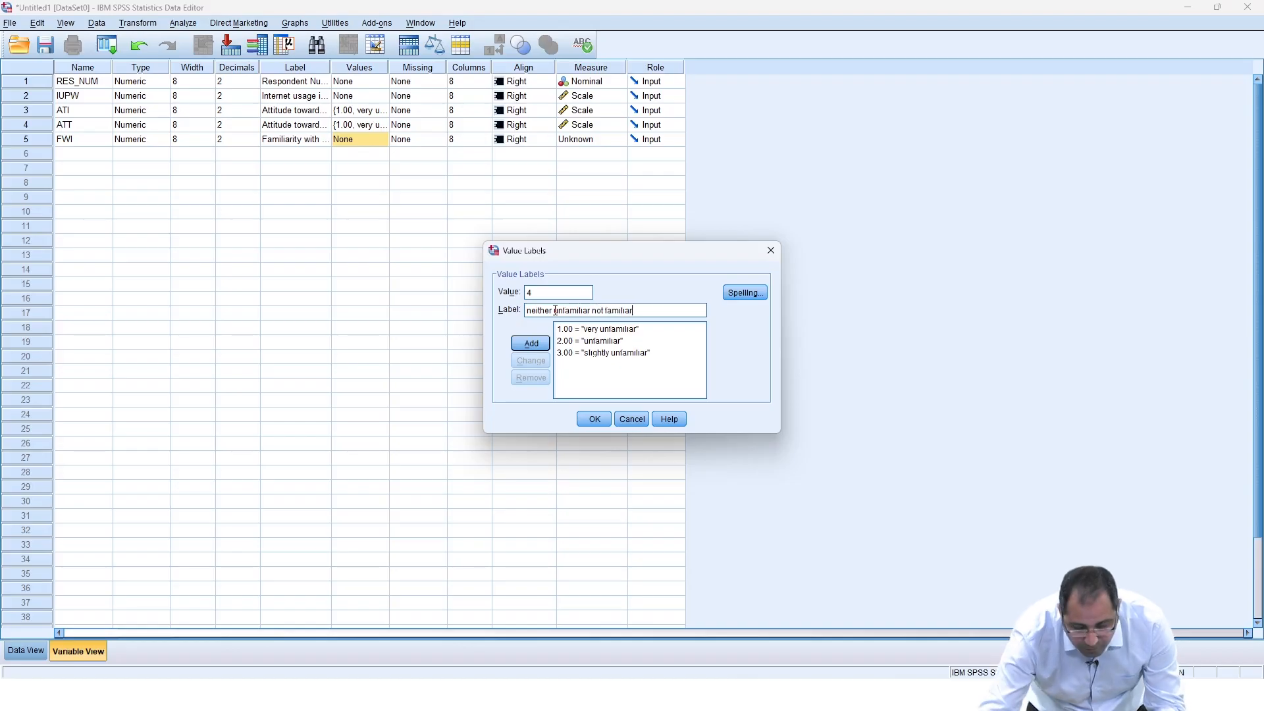
{"action": "left_click", "coordinate": [539, 349]}
Add the FWI value labels 5 = "slighly familiar" and 6 = "familiar"
{"action": "type", "text": "5"}
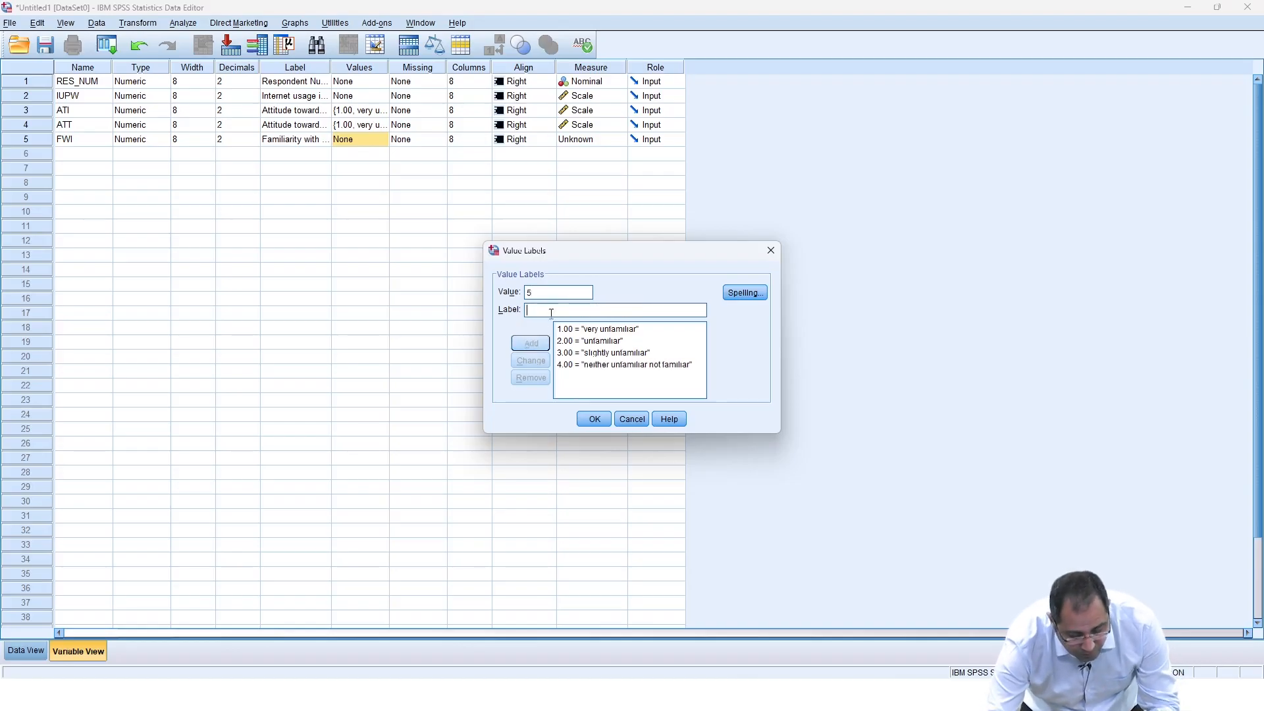
{"action": "left_click", "coordinate": [551, 312]}
{"action": "type", "text": "sligh"}
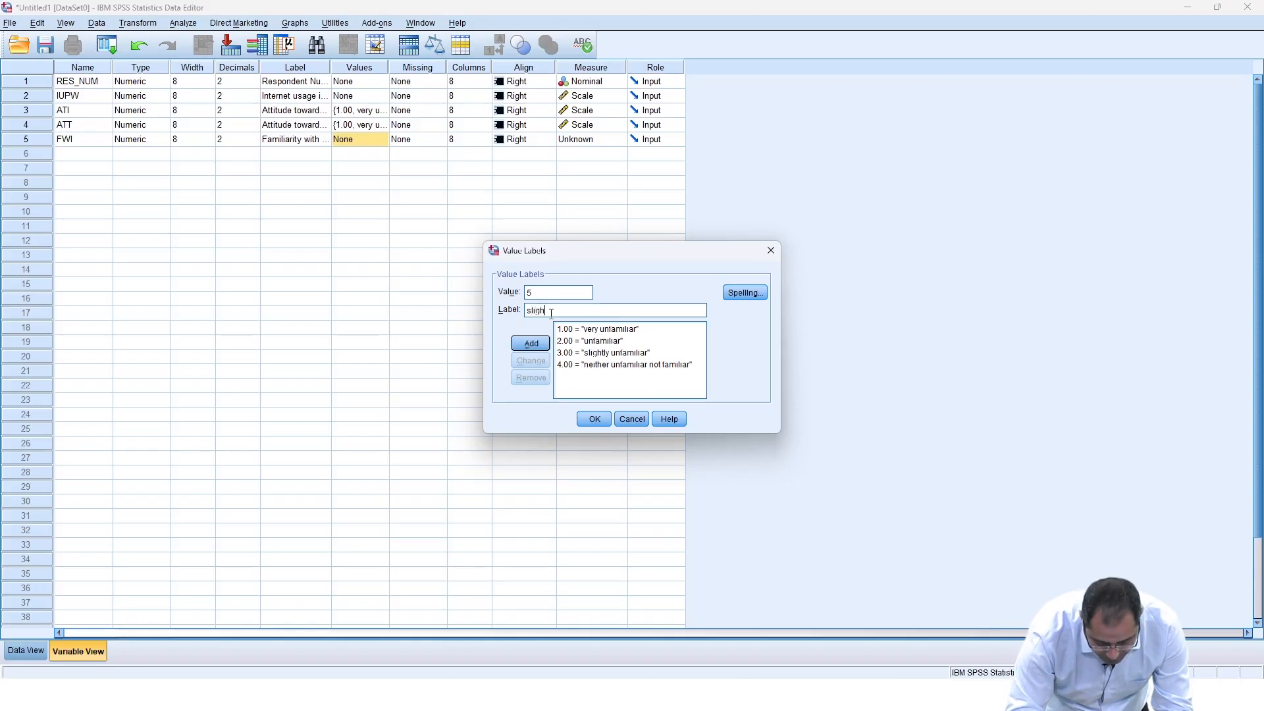
{"action": "type", "text": "ly familiar"}
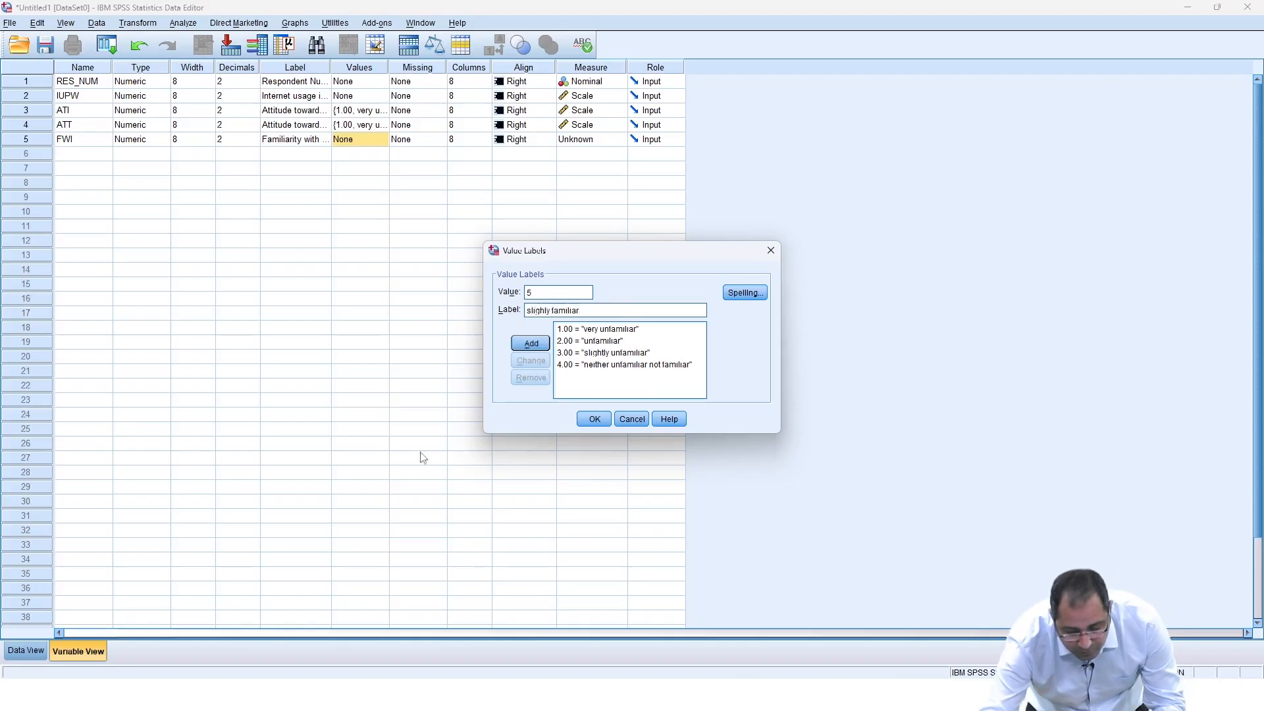
{"action": "left_click", "coordinate": [531, 343]}
{"action": "type", "text": "6"}
{"action": "left_click", "coordinate": [565, 311]}
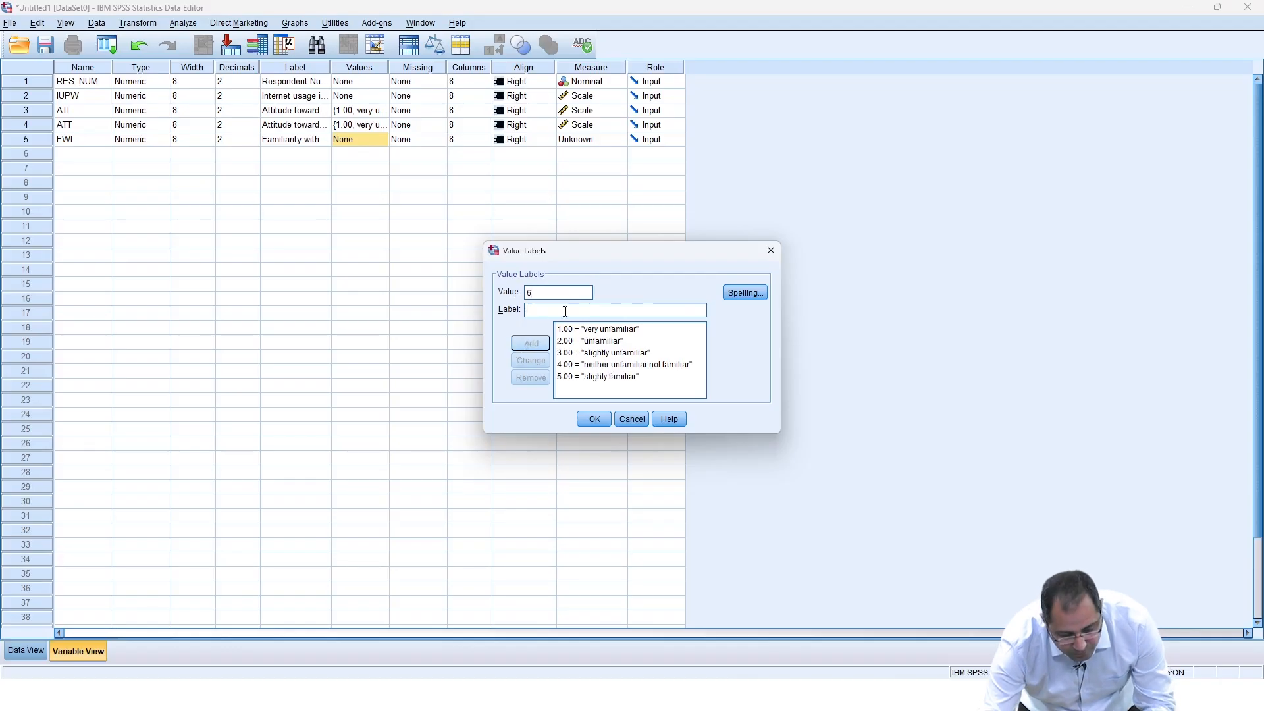
{"action": "type", "text": "familiar"}
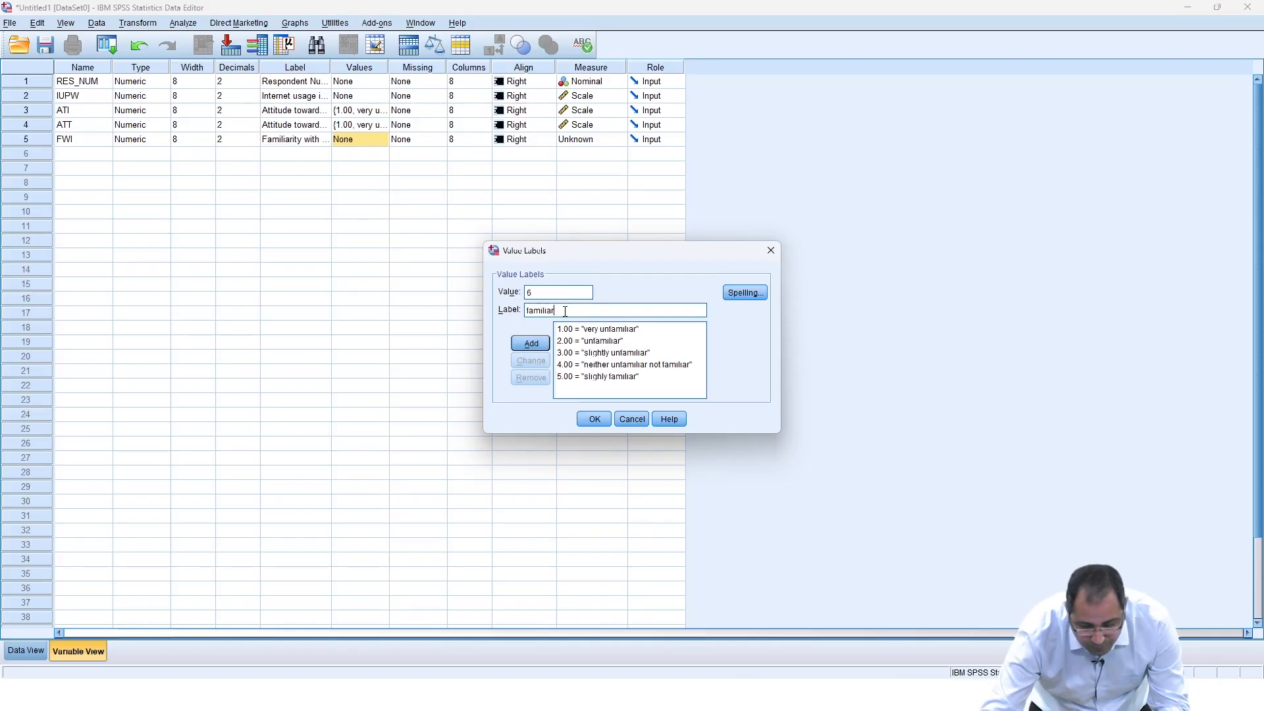
{"action": "left_click", "coordinate": [531, 342]}
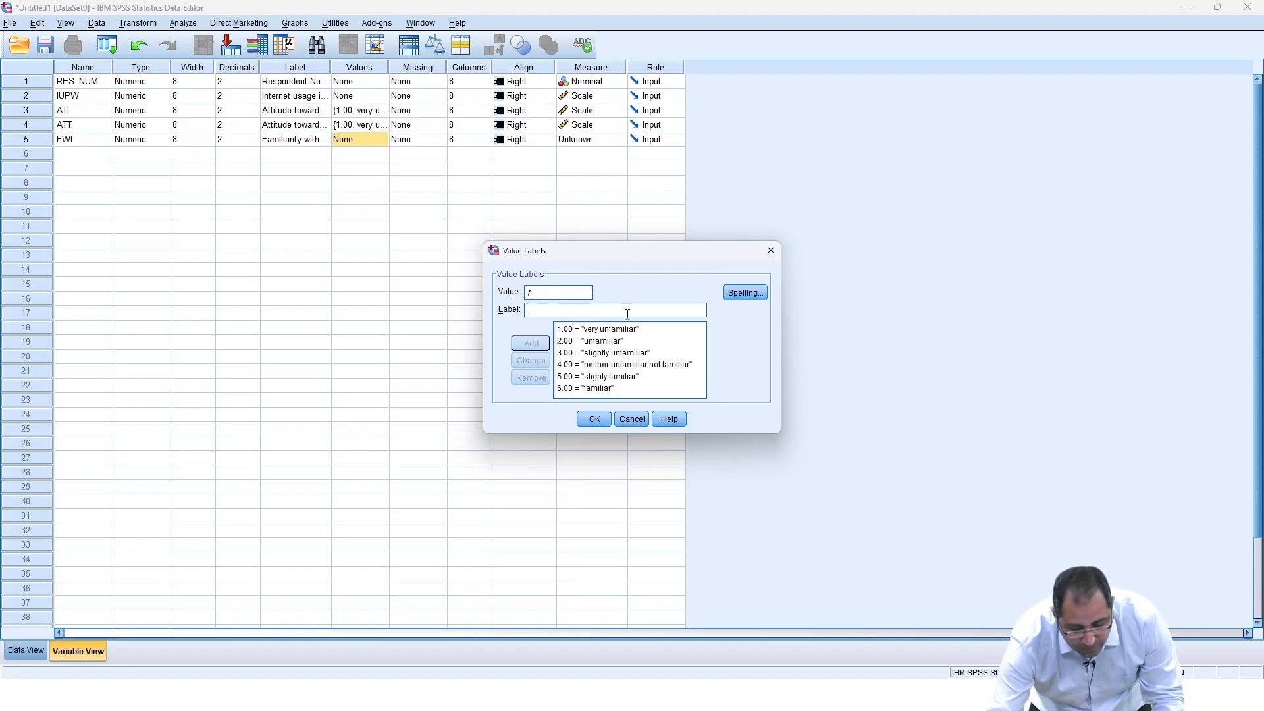
Complete the FWI value labels with 7 = "very familiar" and set the measurement level of FWI to Scale
{"action": "type", "text": "very familiar"}
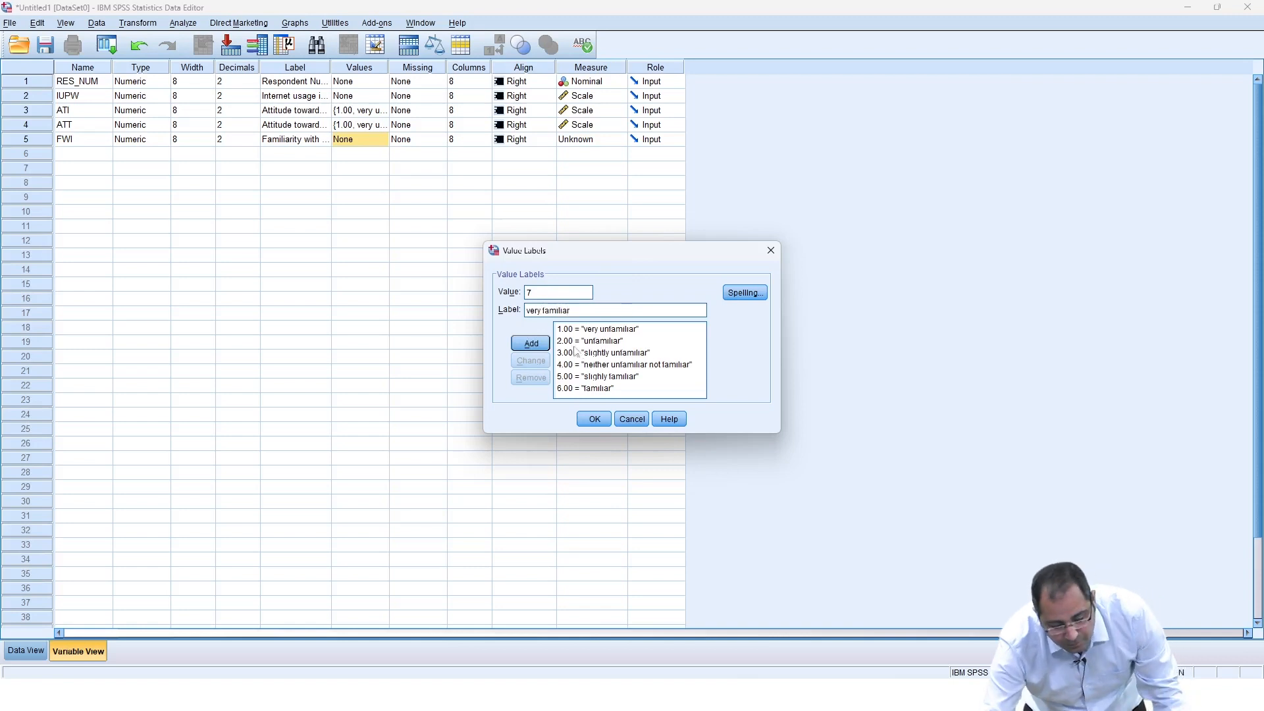
{"action": "left_click", "coordinate": [530, 343]}
{"action": "left_click", "coordinate": [592, 419]}
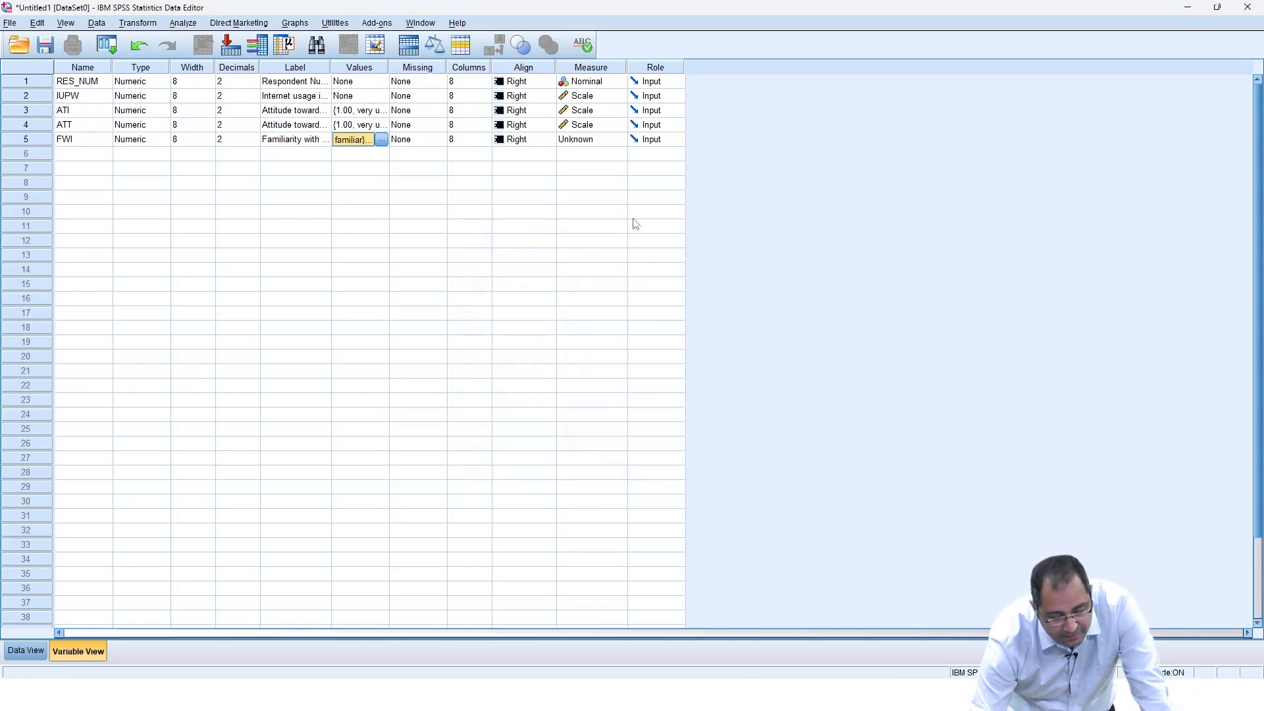
{"action": "left_click", "coordinate": [616, 140]}
{"action": "left_click", "coordinate": [614, 154]}
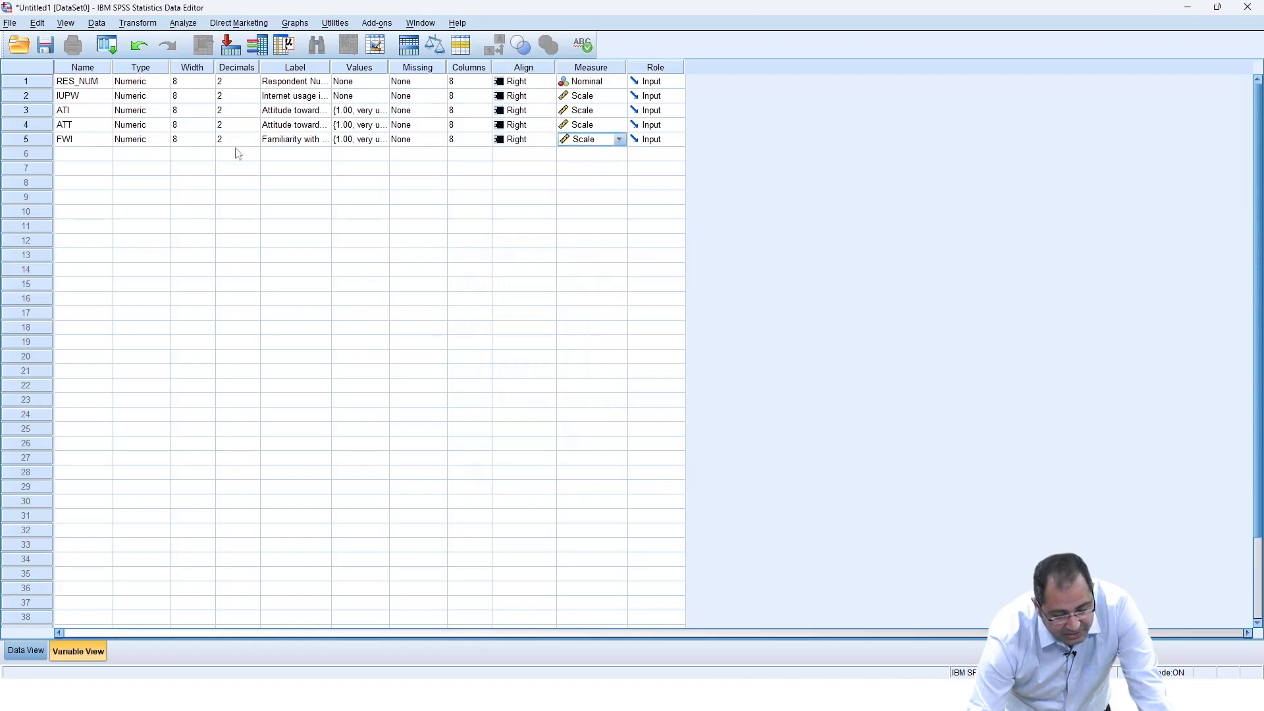
Add a sixth variable named G with the label "Gender"
{"action": "left_click", "coordinate": [76, 155]}
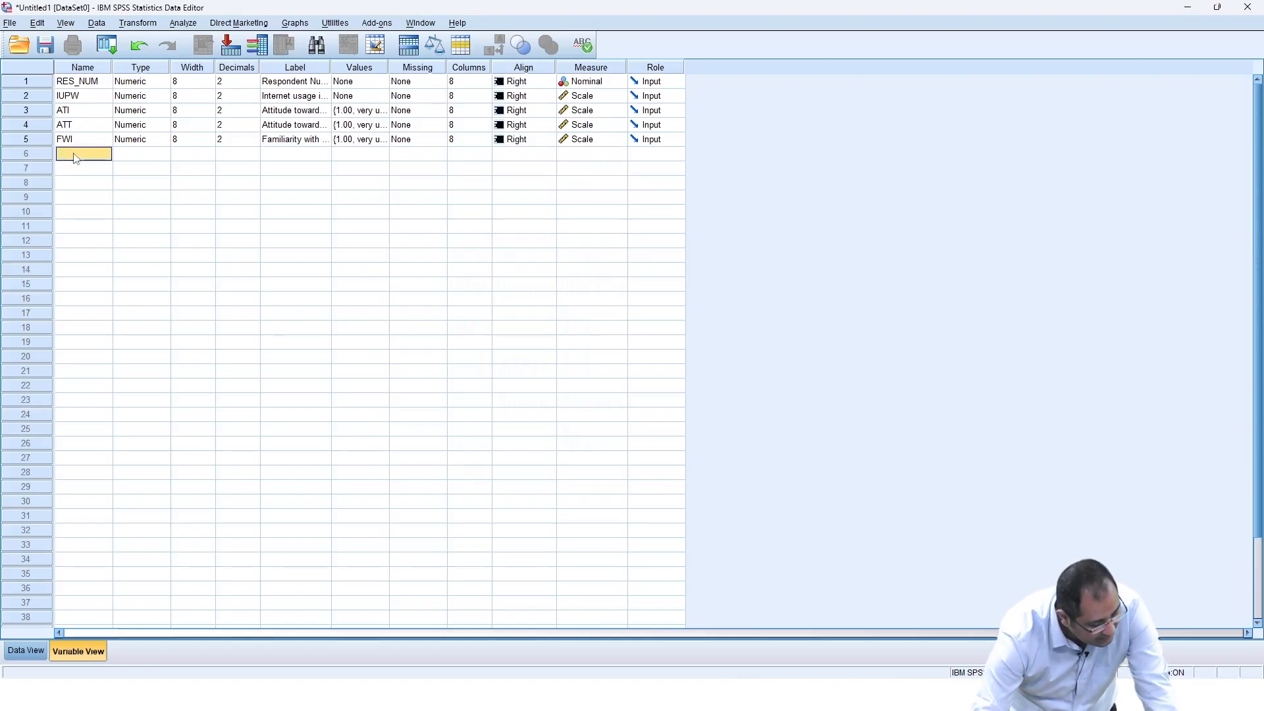
{"action": "double_click", "coordinate": [75, 157]}
{"action": "type", "text": "G"}
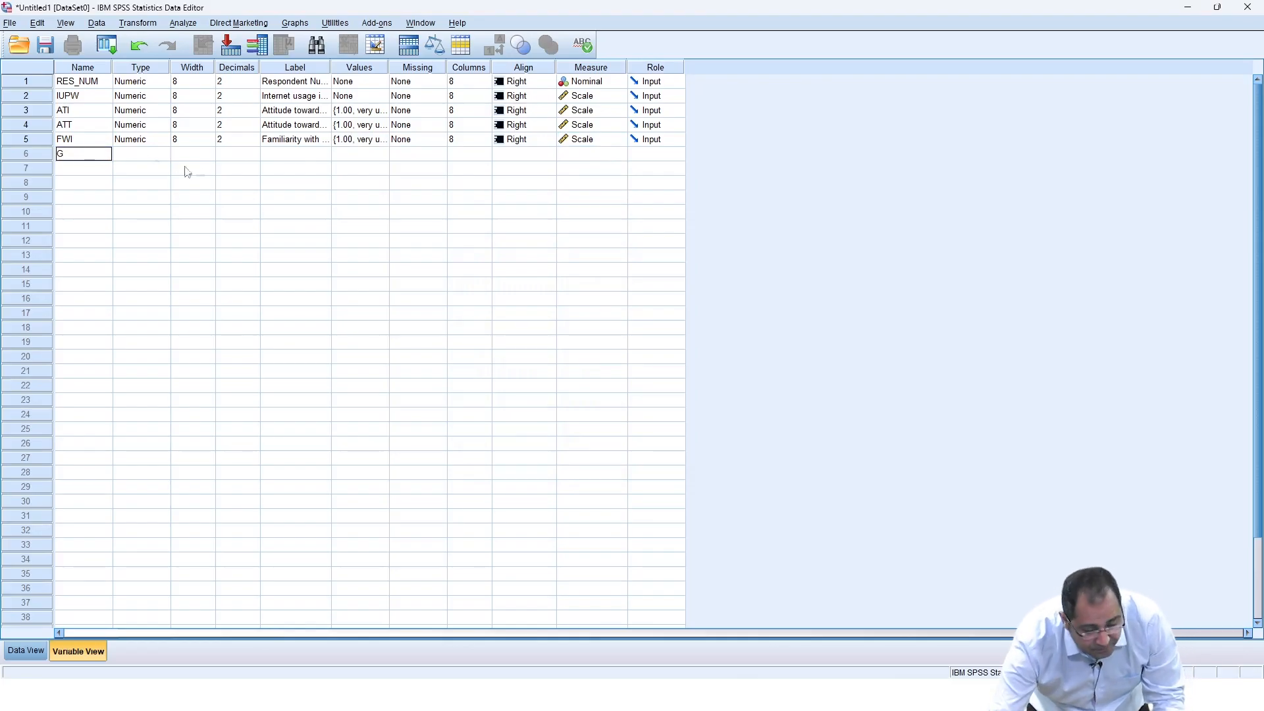
{"action": "left_click", "coordinate": [283, 155]}
{"action": "type", "text": "G"}
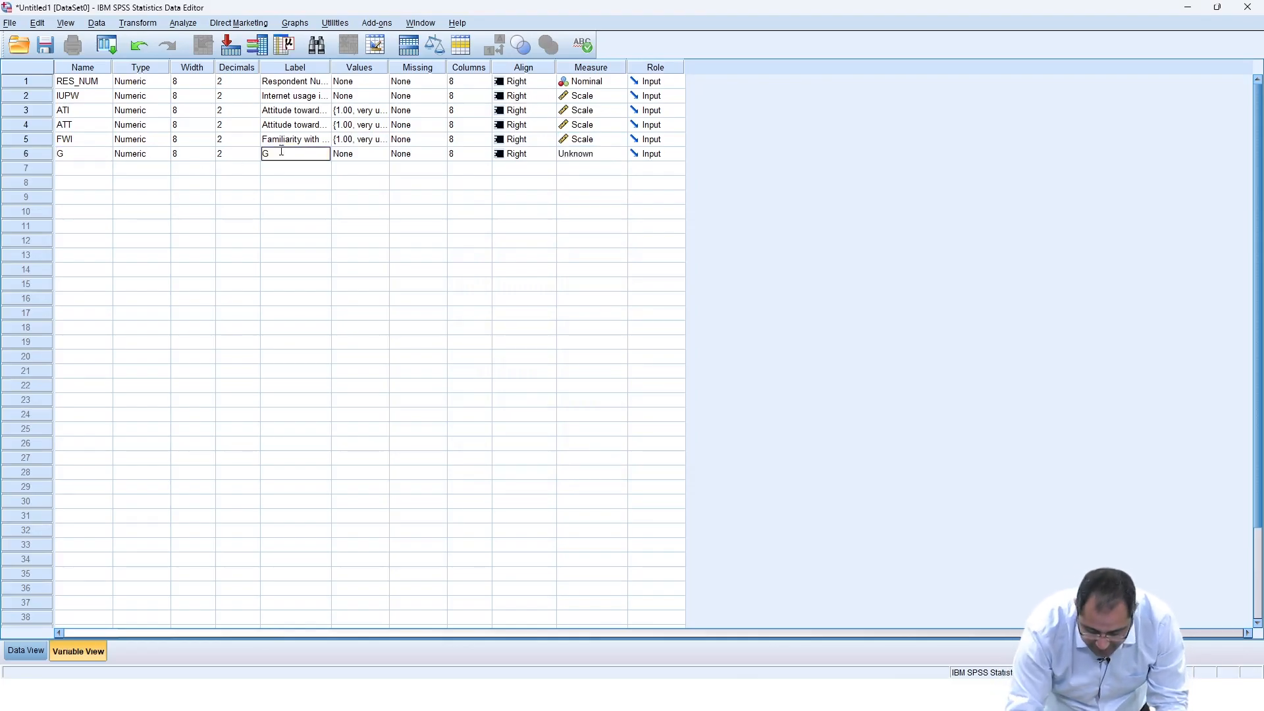
{"action": "type", "text": "ender"}
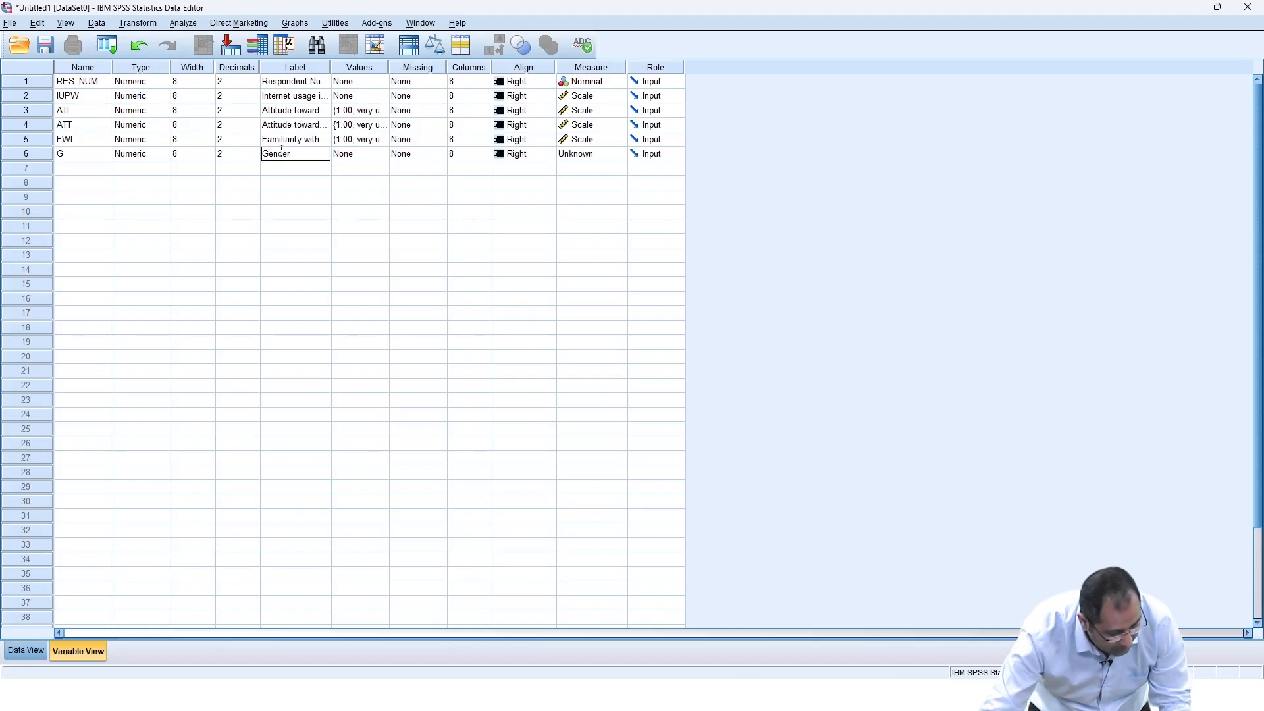
Add the value label 1 = "Male" to the variable G
{"action": "left_click", "coordinate": [363, 157]}
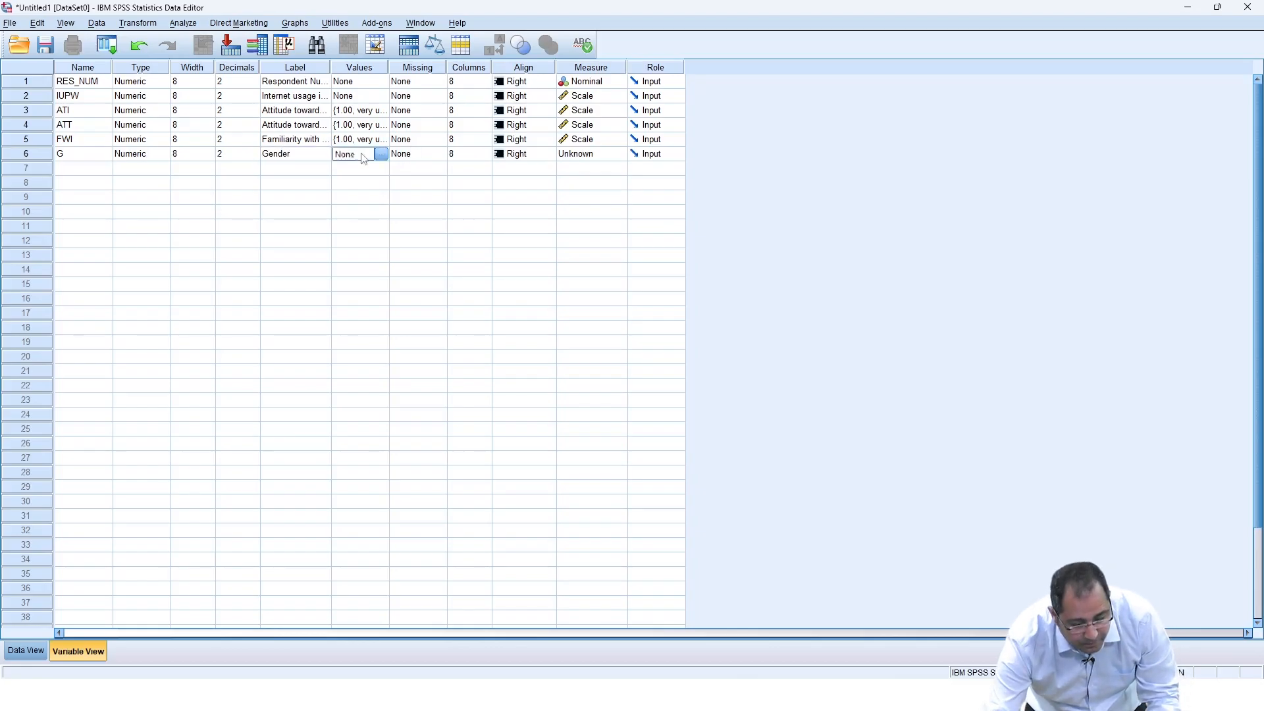
{"action": "left_click", "coordinate": [381, 154]}
{"action": "type", "text": "1"}
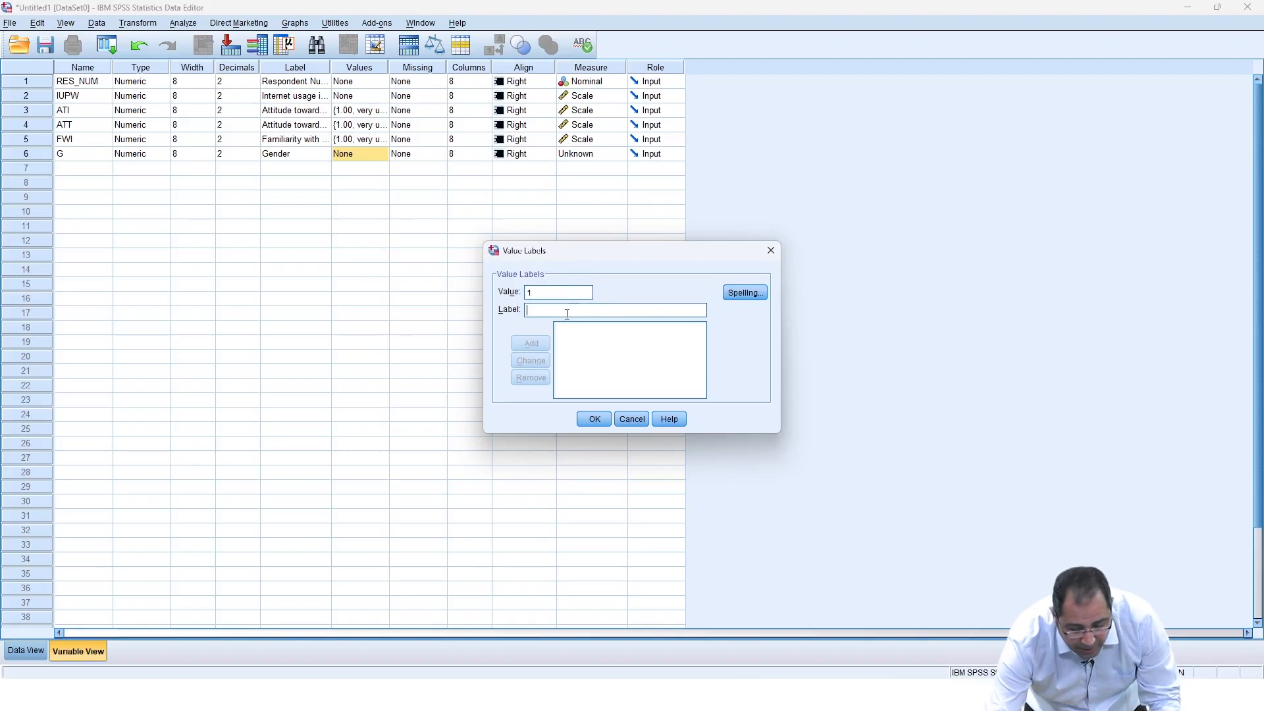
{"action": "type", "text": "Male"}
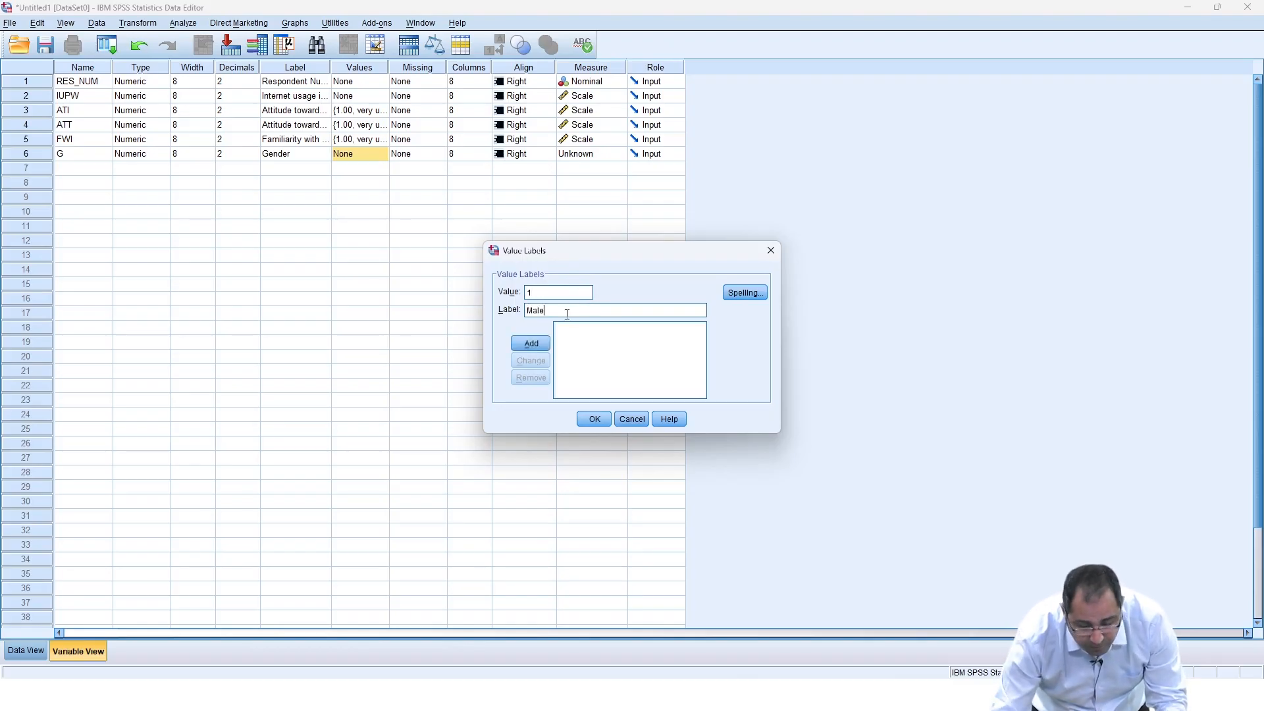
{"action": "key", "text": "Return"}
Complete the value labels of G with 2 = "Female" and set its measurement level to Nominal
{"action": "type", "text": "2"}
{"action": "left_click", "coordinate": [551, 313]}
{"action": "type", "text": "Fe"}
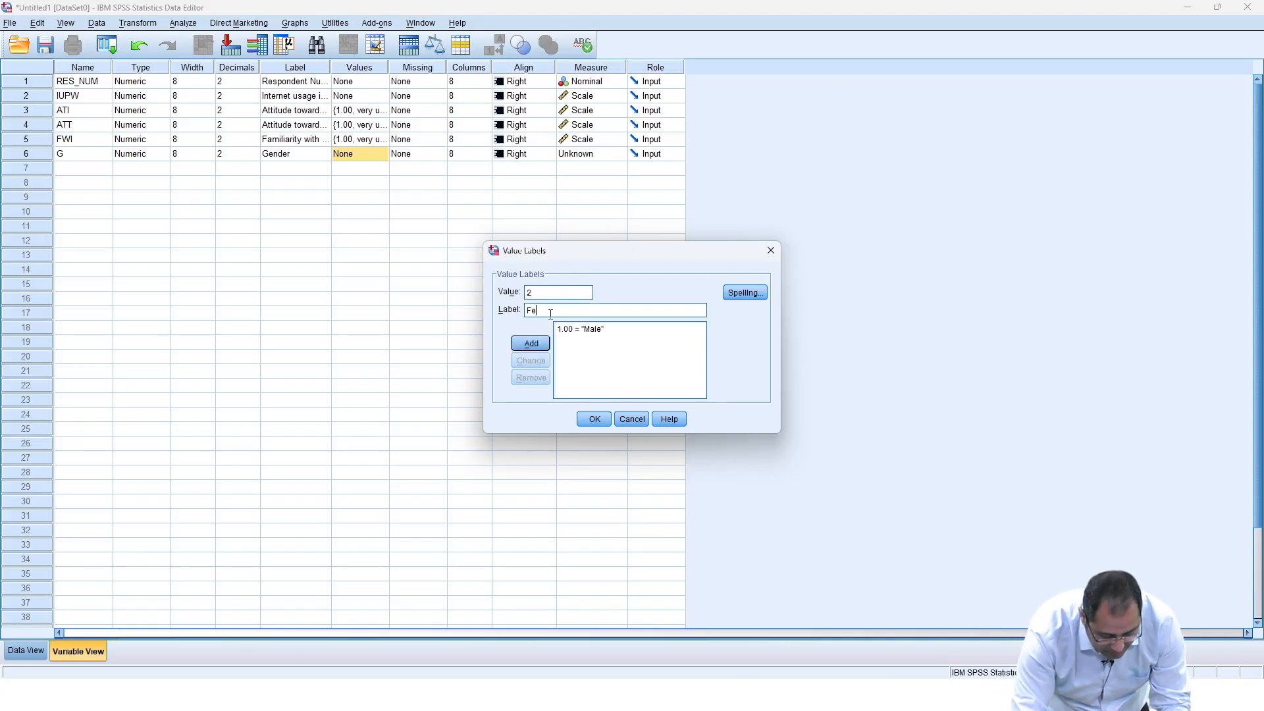
{"action": "type", "text": "male"}
{"action": "left_click", "coordinate": [530, 342]}
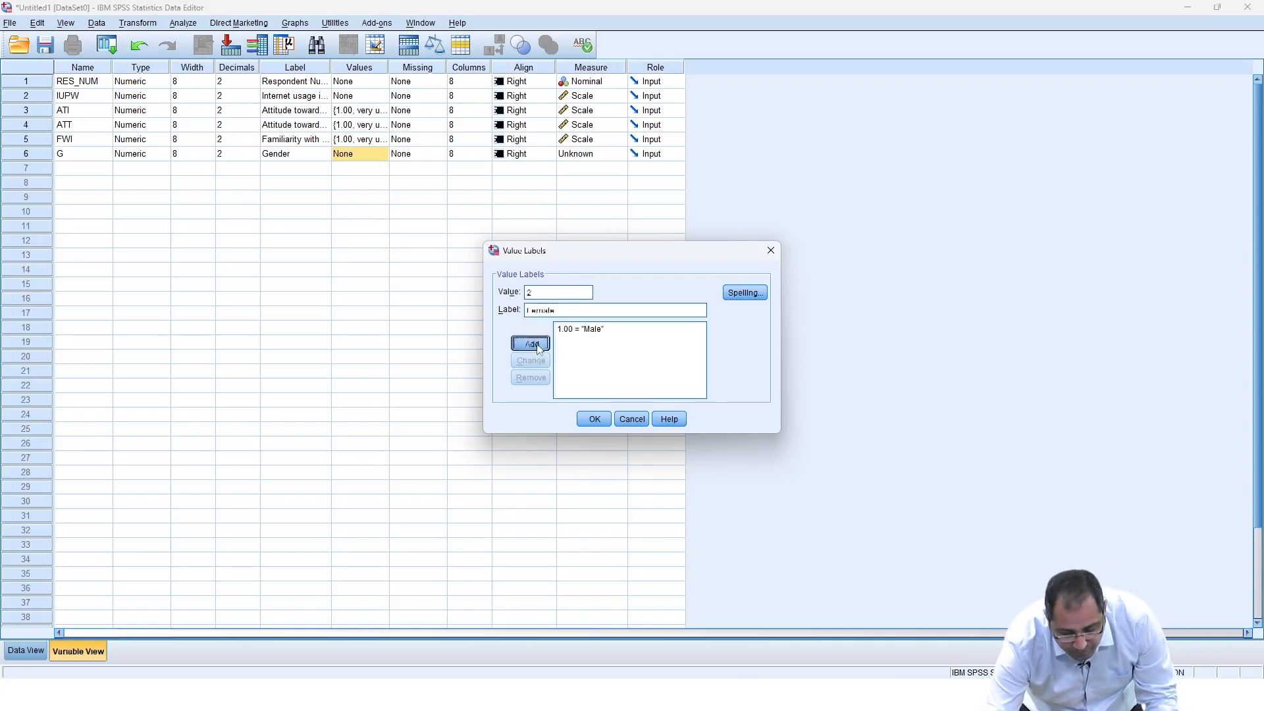
{"action": "left_click", "coordinate": [594, 419]}
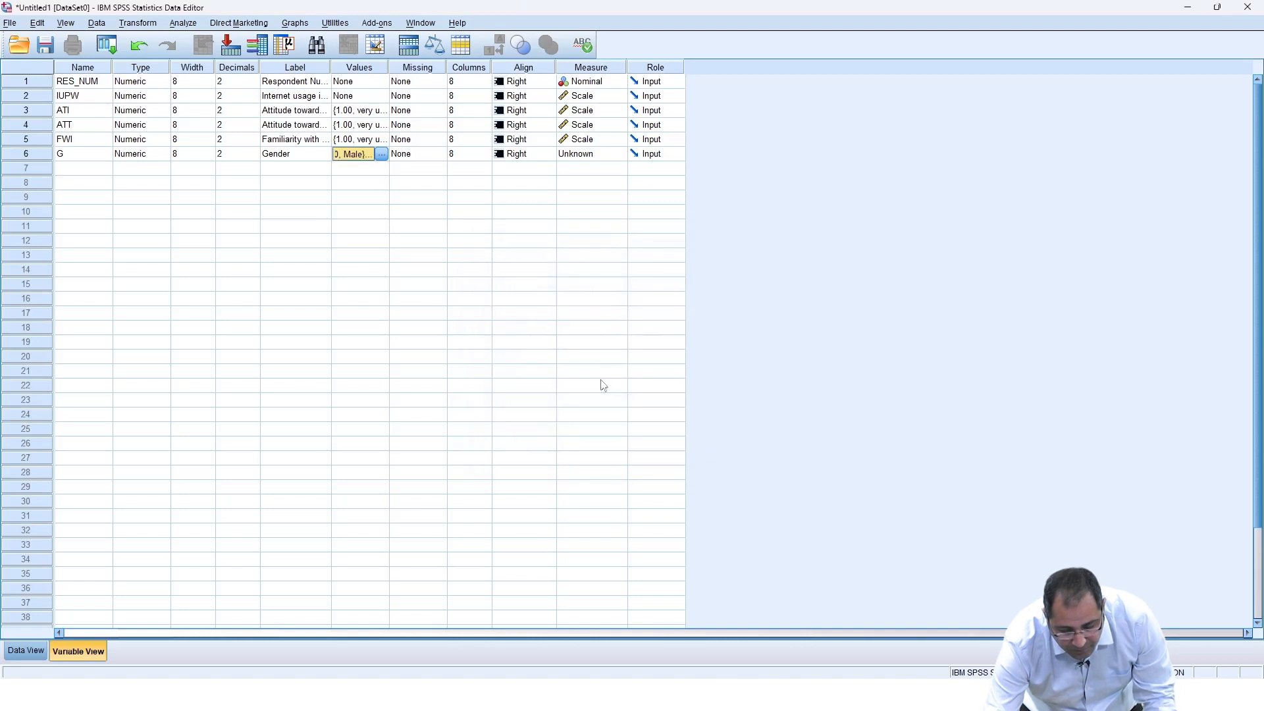
{"action": "left_click", "coordinate": [617, 158]}
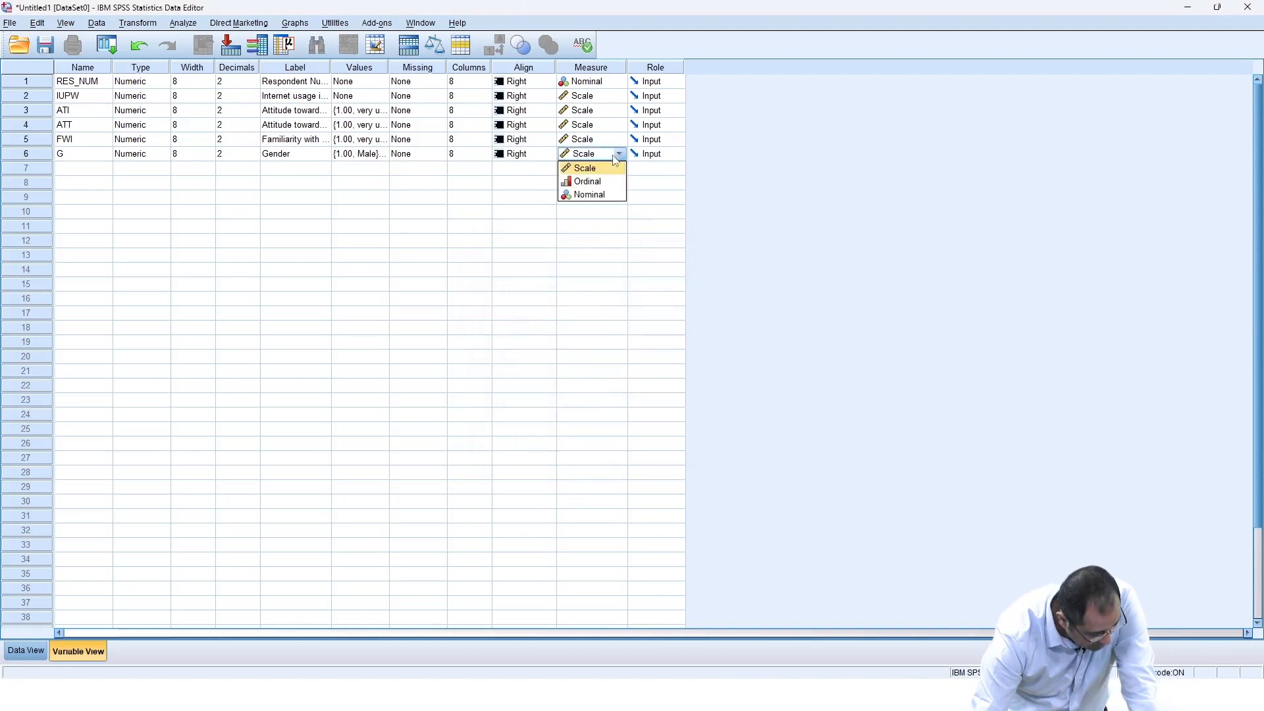
{"action": "left_click", "coordinate": [590, 194]}
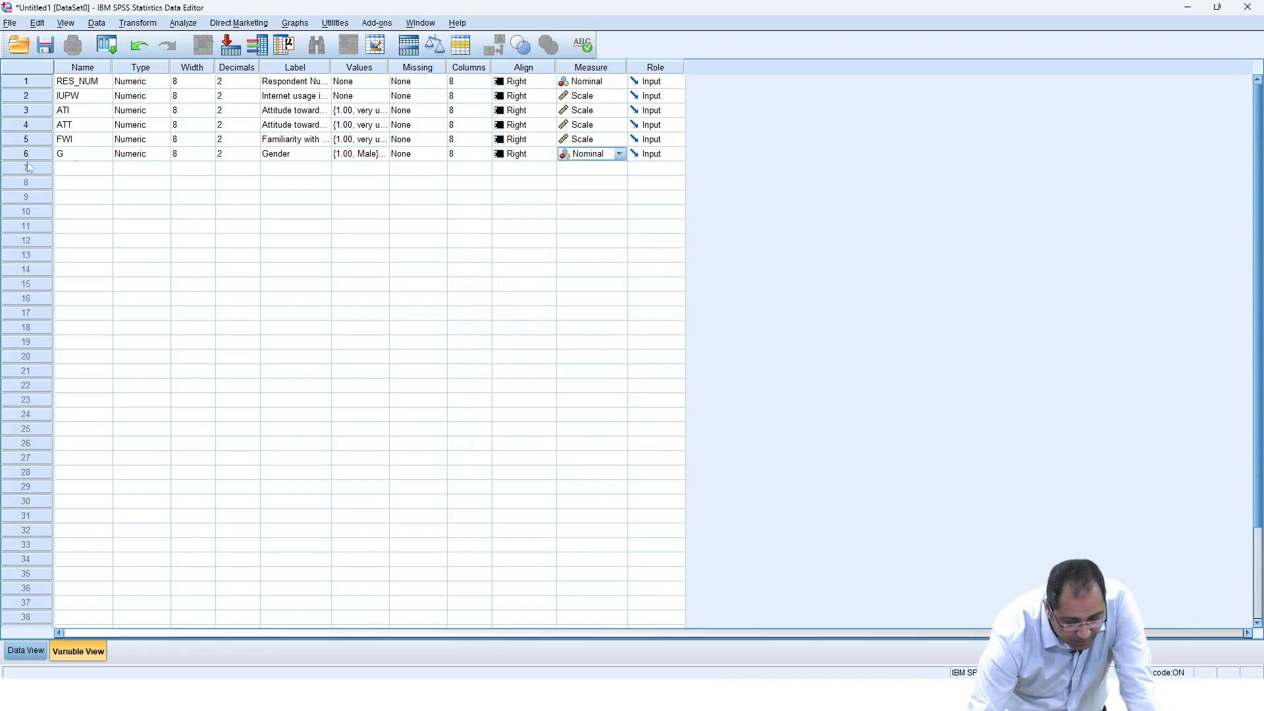
Add a seventh variable named SOI below G
{"action": "left_click", "coordinate": [73, 169]}
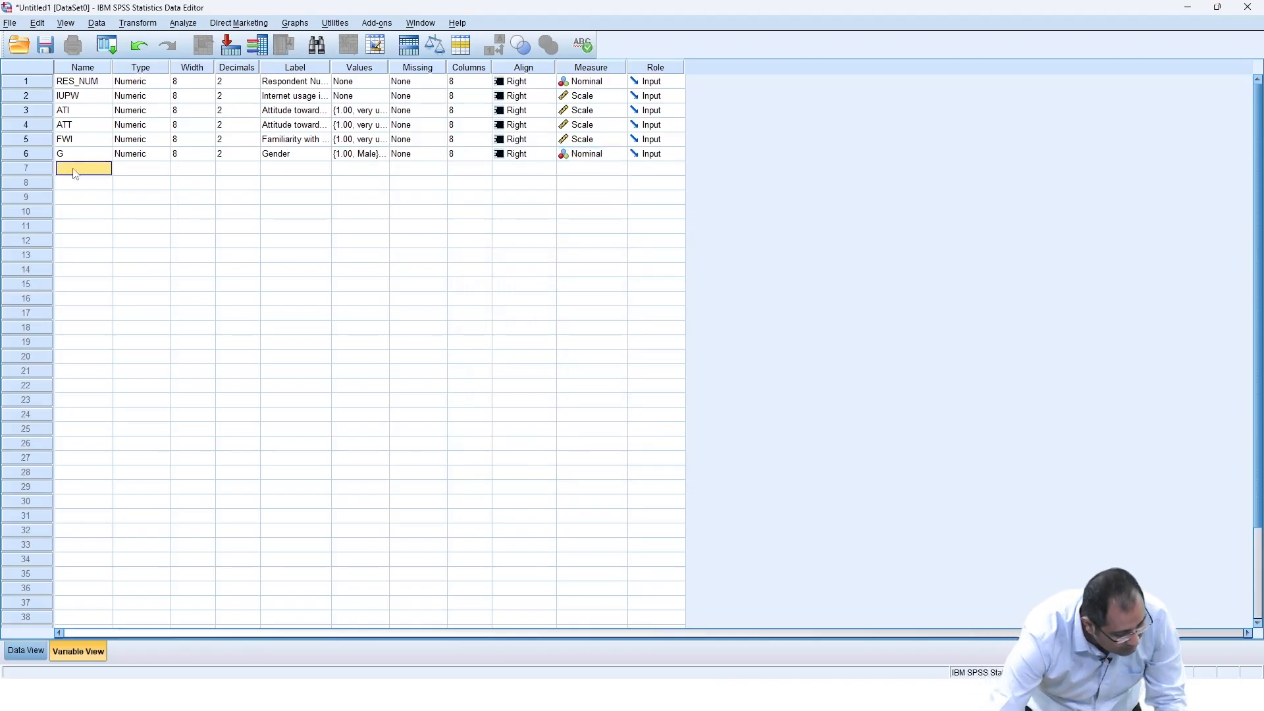
{"action": "left_click", "coordinate": [74, 170]}
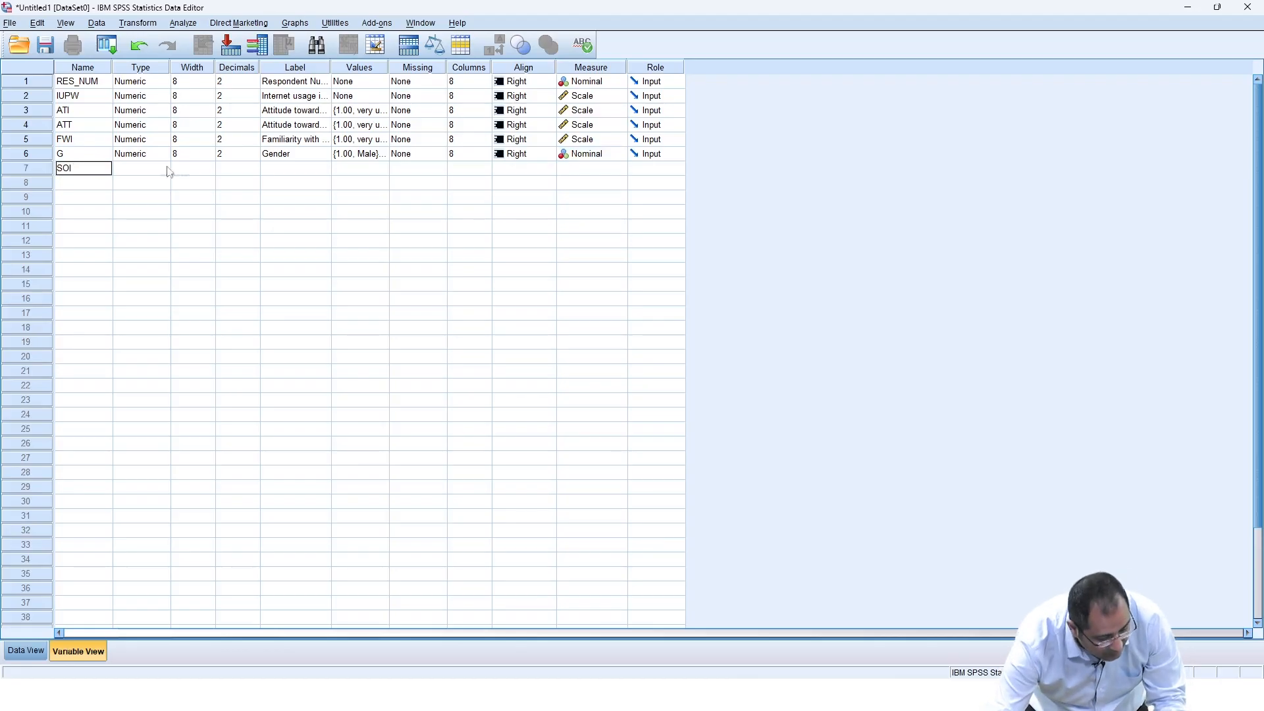
{"action": "left_click", "coordinate": [316, 170]}
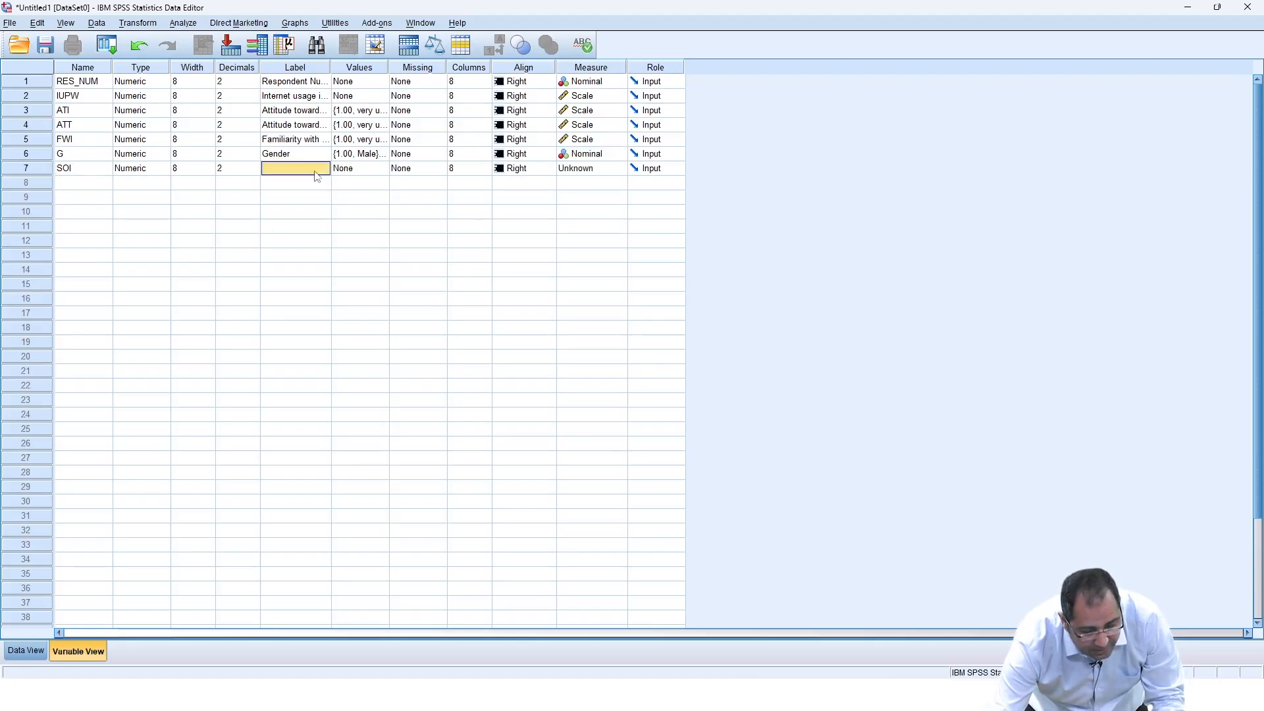
{"action": "left_click", "coordinate": [316, 172]}
{"action": "type", "text": "wHETHER"}
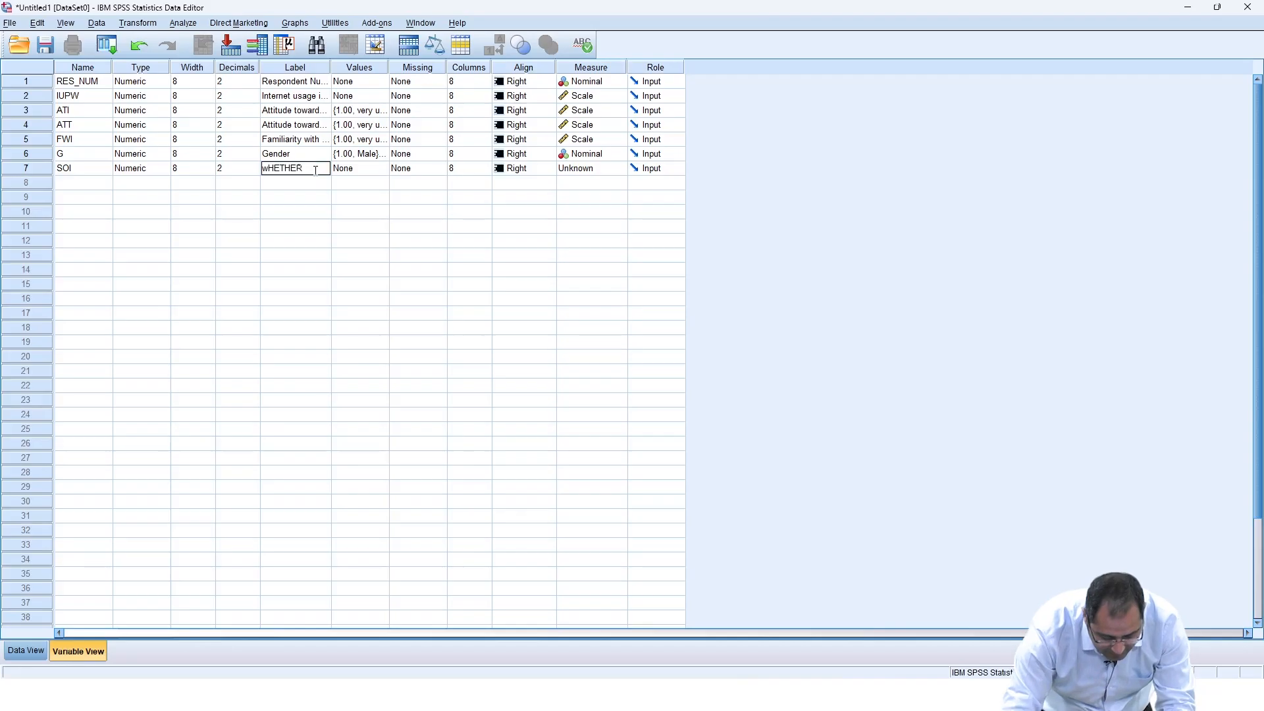
{"action": "type", "text": " DONE"}
{"action": "key", "text": "BackSpace"}
{"action": "key", "text": "BackSpace"}
{"action": "key", "text": "BackSpace"}
{"action": "key", "text": "BackSpace"}
{"action": "key", "text": "BackSpace"}
{"action": "key", "text": "BackSpace"}
{"action": "key", "text": "BackSpace"}
{"action": "key", "text": "BackSpace"}
{"action": "key", "text": "BackSpace"}
{"action": "key", "text": "BackSpace"}
{"action": "key", "text": "BackSpace"}
{"action": "key", "text": "BackSpace"}
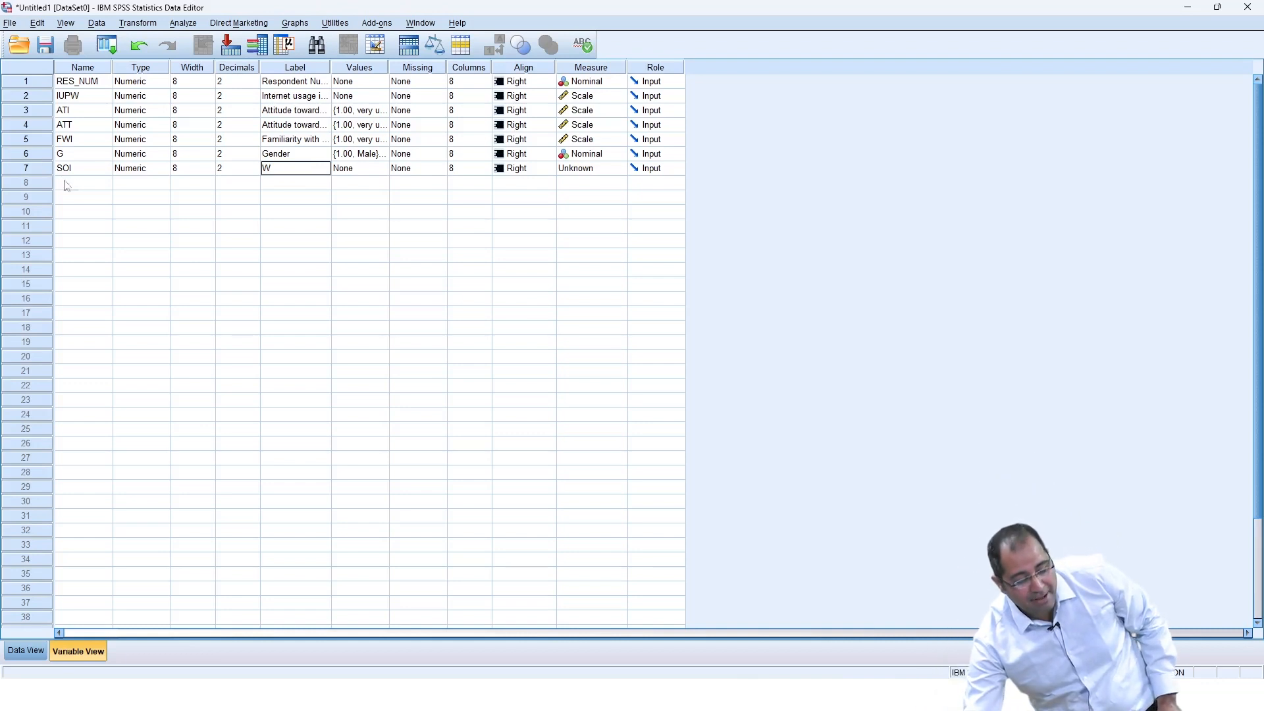
{"action": "left_click", "coordinate": [158, 168]}
{"action": "left_click", "coordinate": [164, 168]}
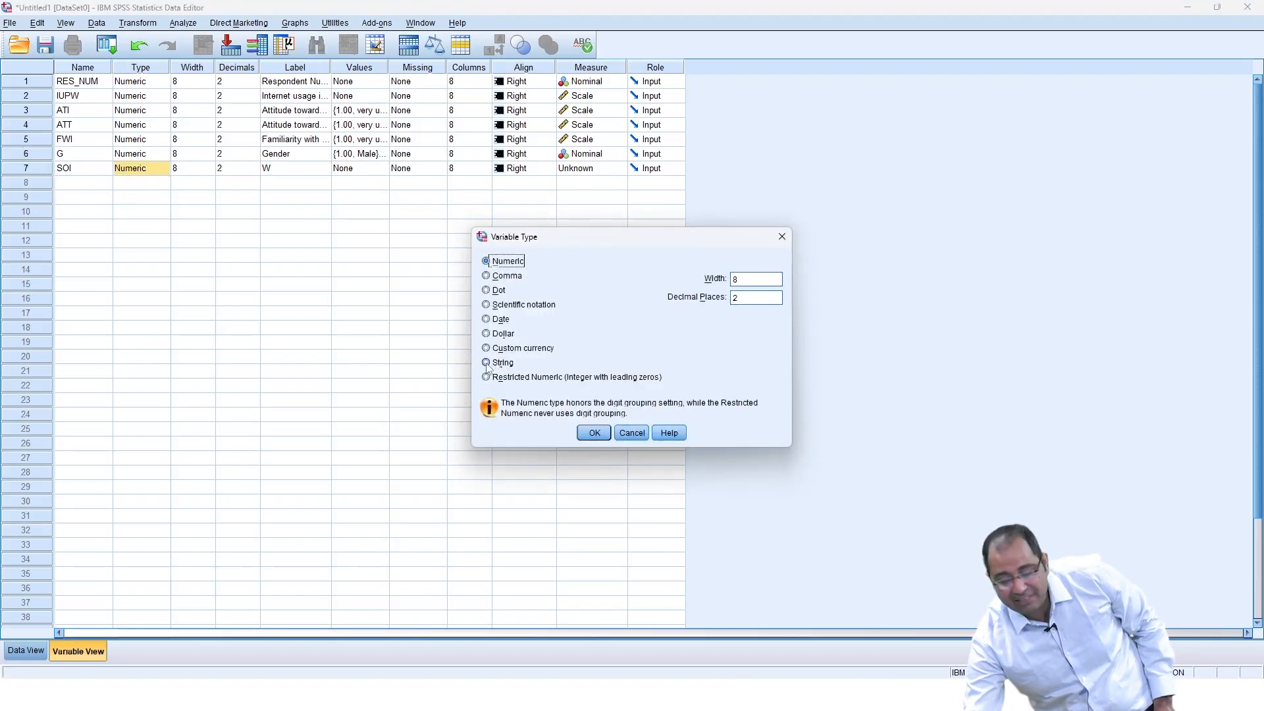
{"action": "left_click", "coordinate": [780, 239]}
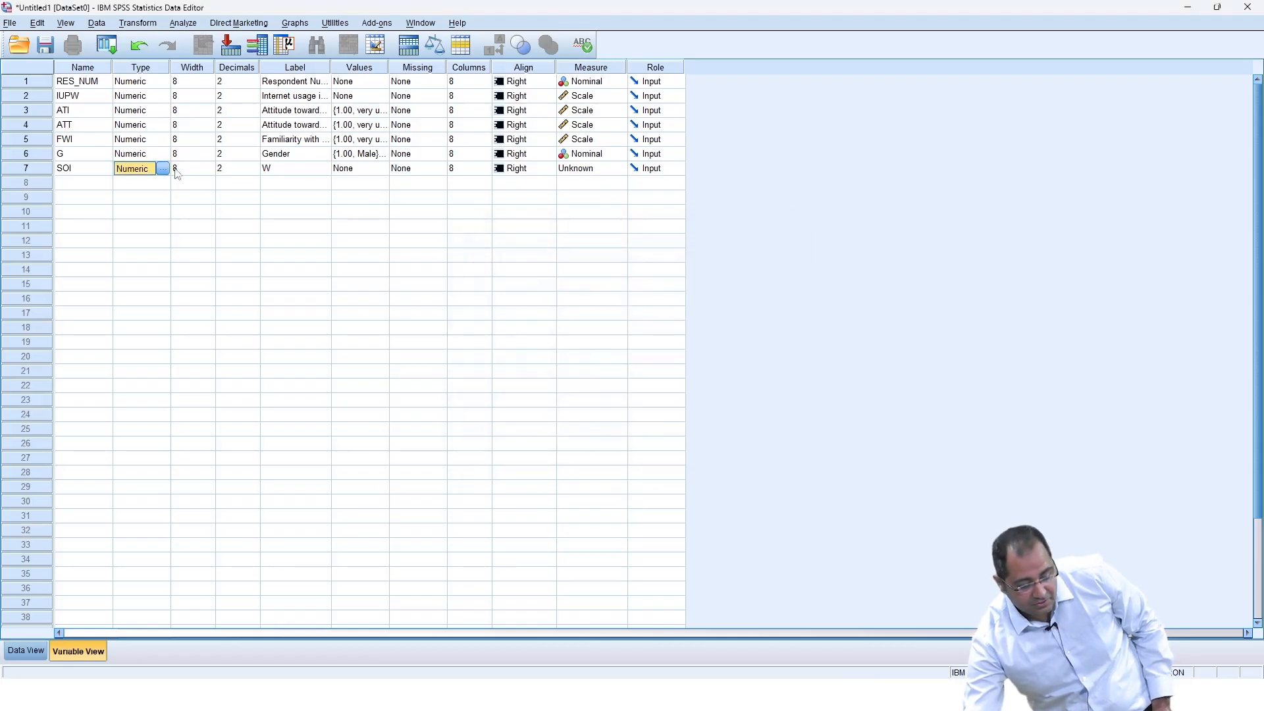
Enter "Whether done shopping on internet" as the label of the variable SOI
{"action": "left_click", "coordinate": [281, 175]}
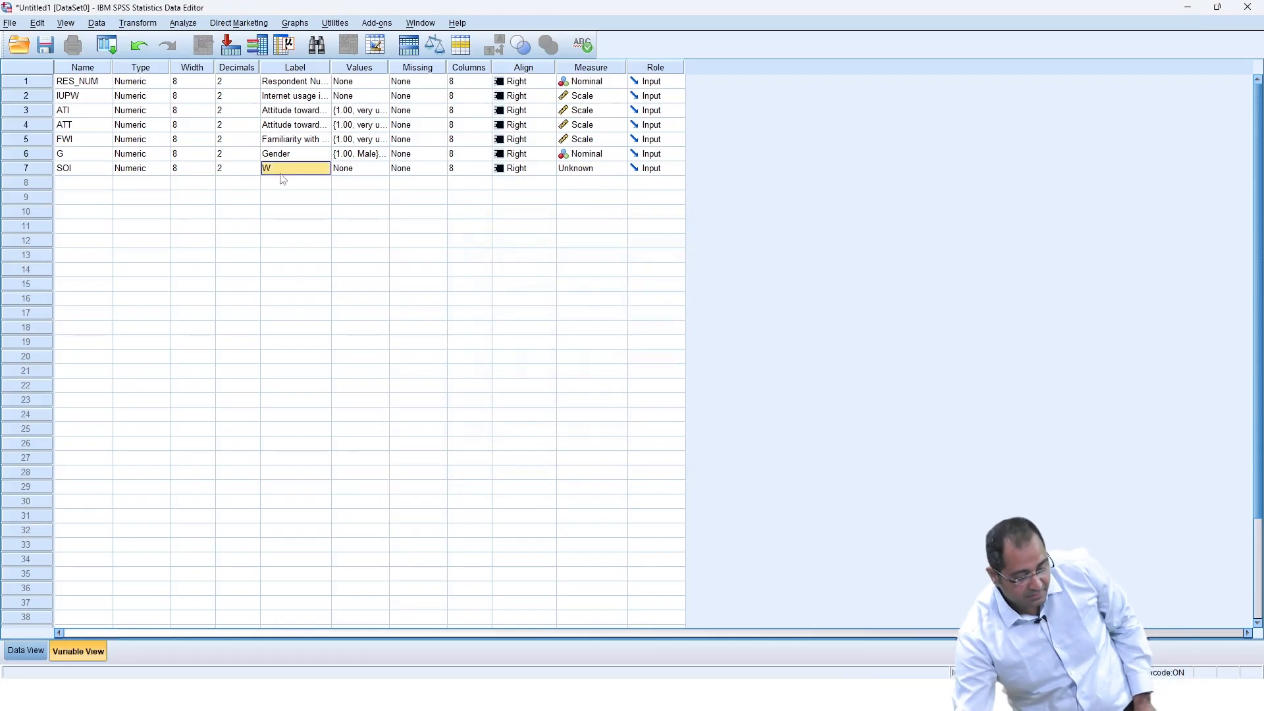
{"action": "left_click", "coordinate": [283, 169]}
{"action": "type", "text": "hether done shop"}
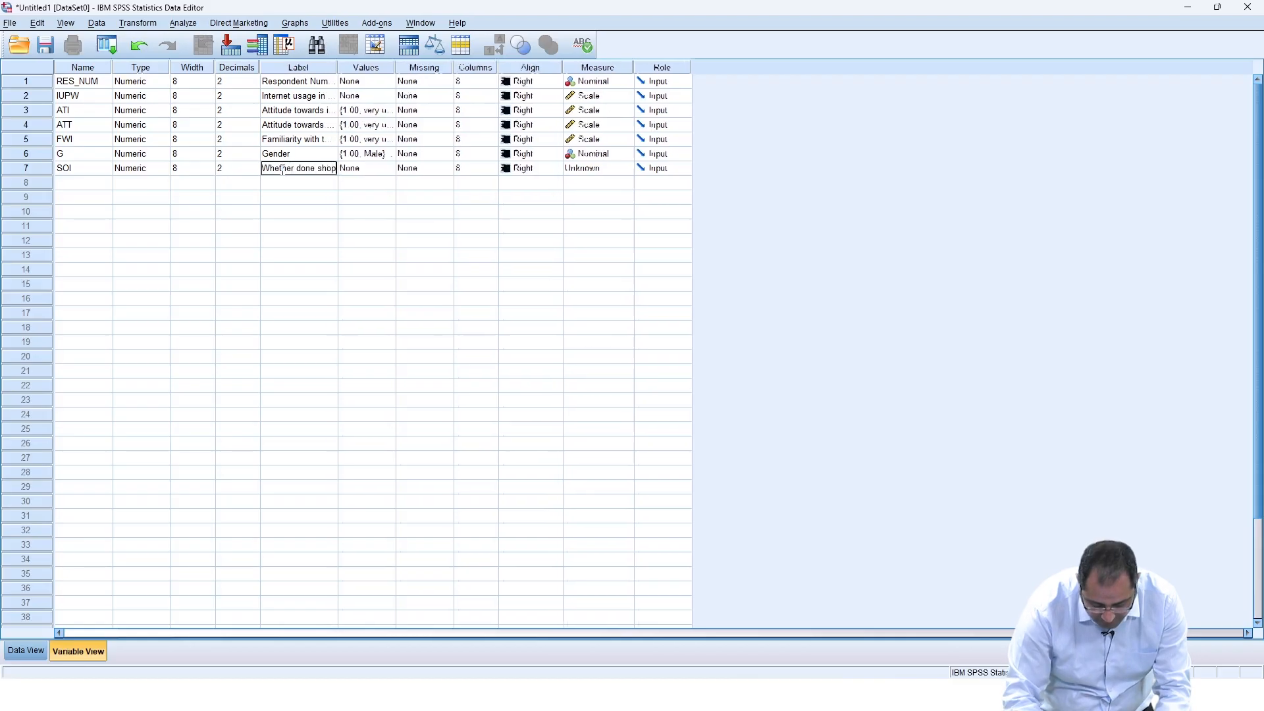
{"action": "type", "text": "ping on"}
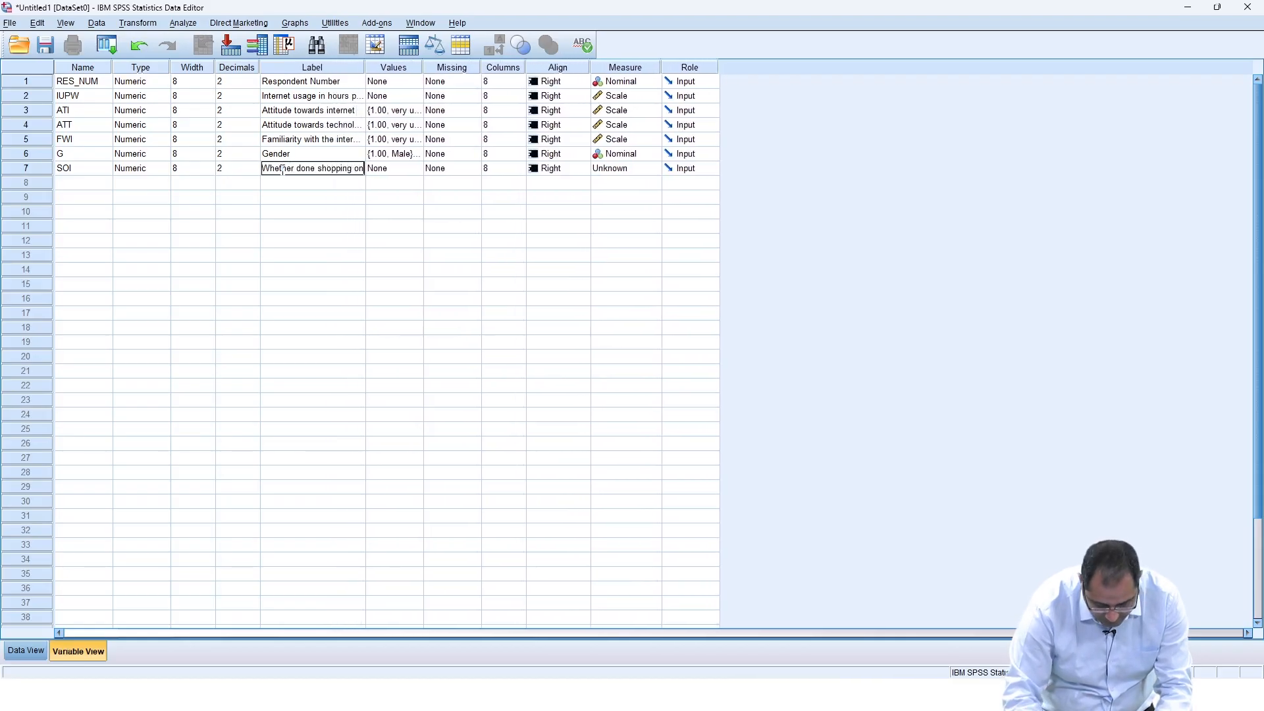
{"action": "type", "text": " in"}
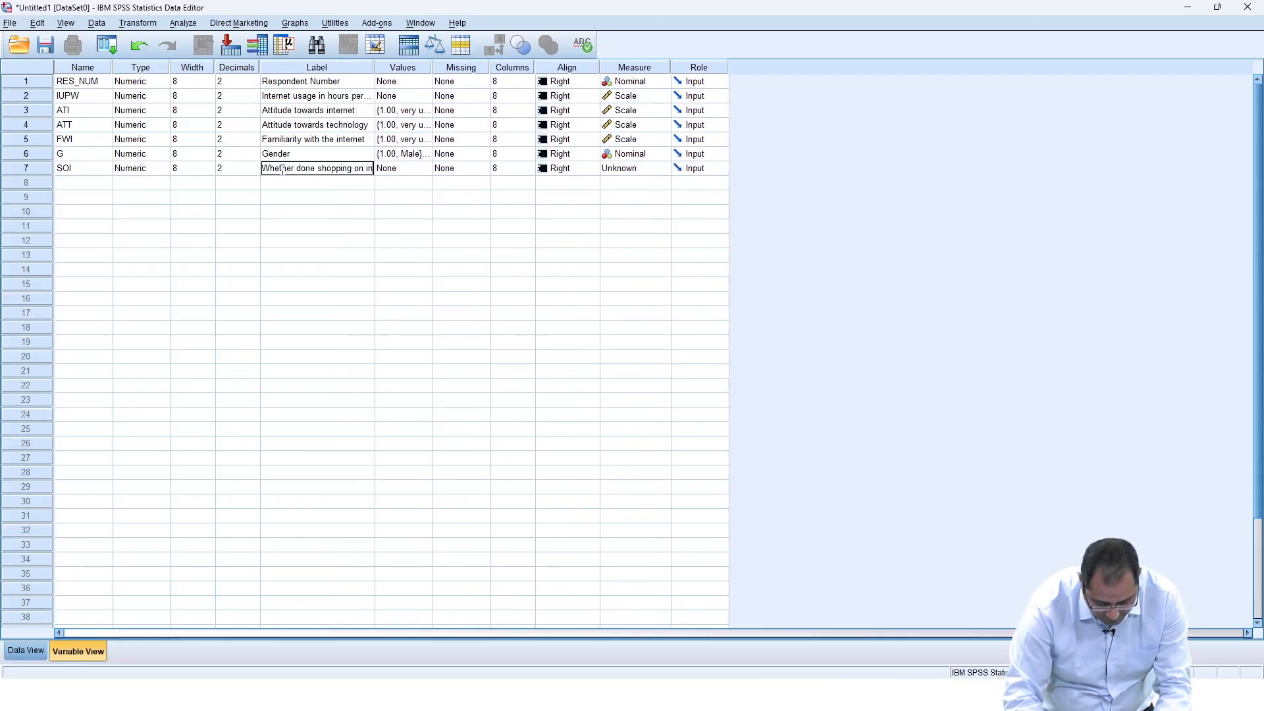
{"action": "type", "text": "ternet"}
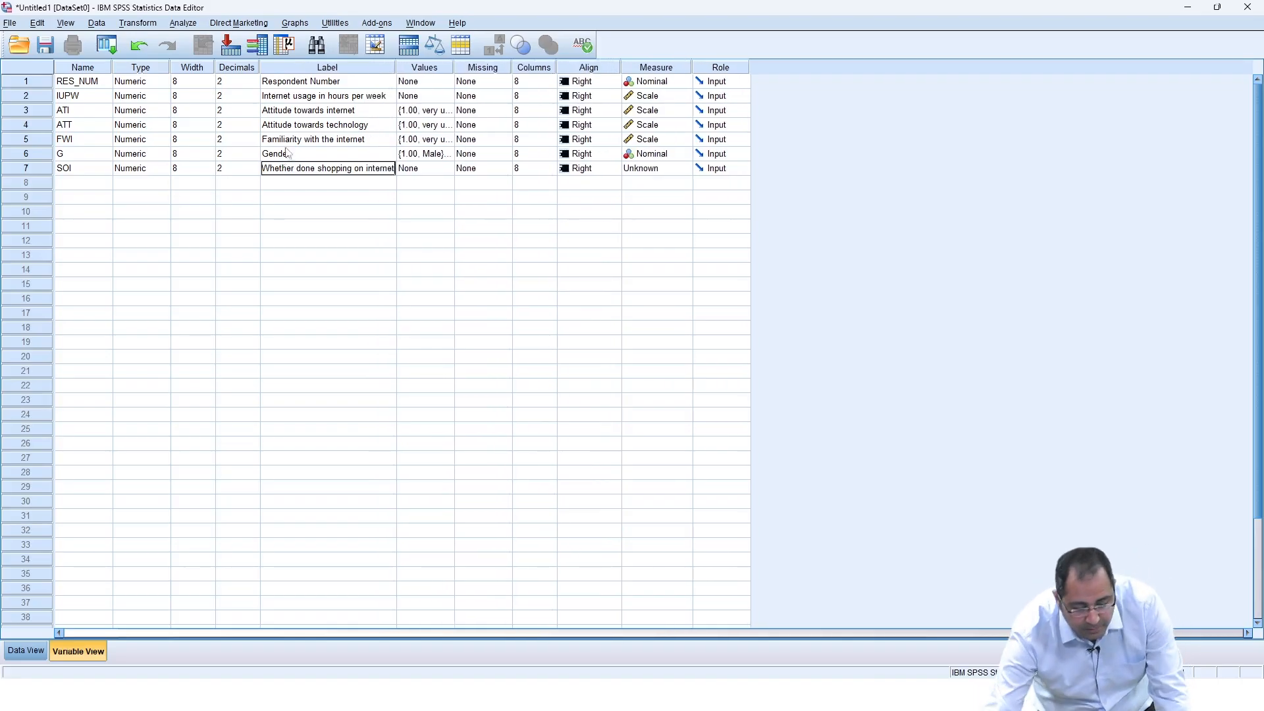
Add the value label 1 = "yes" to the variable SOI
{"action": "left_click", "coordinate": [423, 169]}
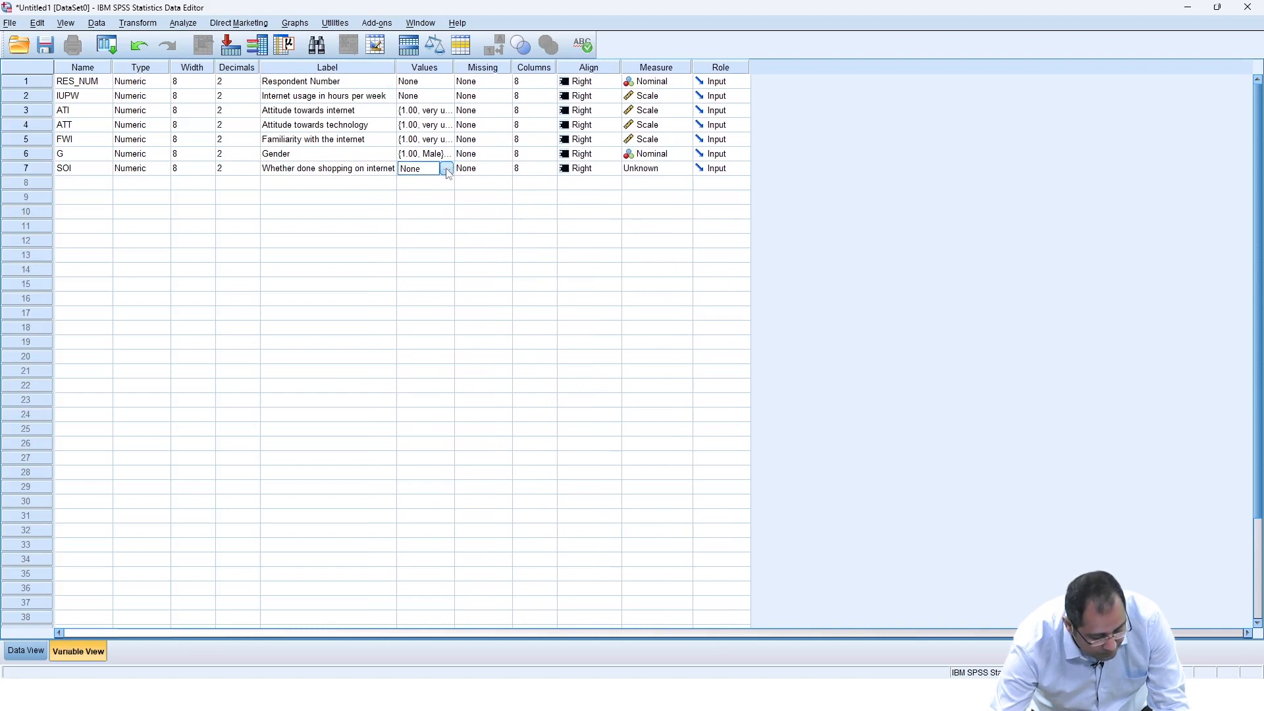
{"action": "left_click", "coordinate": [446, 169]}
{"action": "type", "text": "1"}
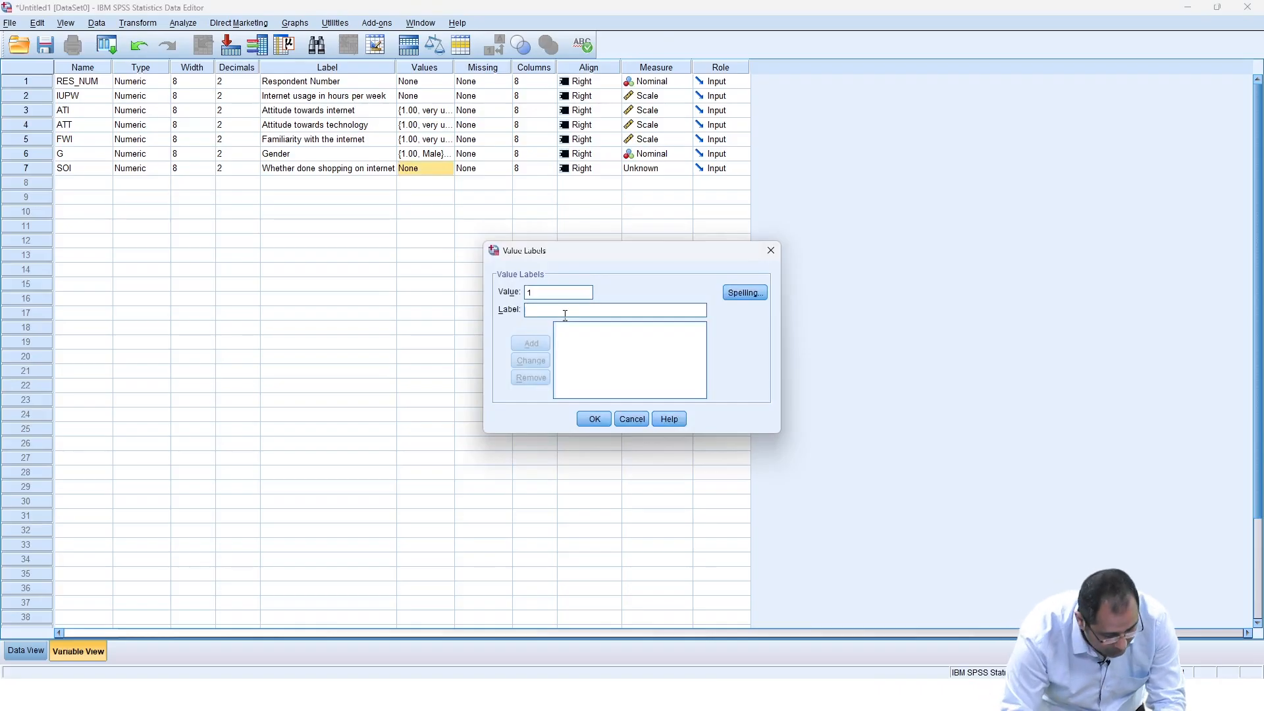
{"action": "left_click", "coordinate": [565, 311]}
{"action": "type", "text": "yes"}
{"action": "left_click", "coordinate": [546, 345]}
Complete the value labels of SOI with 2 = "no" and set its measurement level to Nominal
{"action": "type", "text": "2"}
{"action": "left_click", "coordinate": [552, 310]}
{"action": "type", "text": "no"}
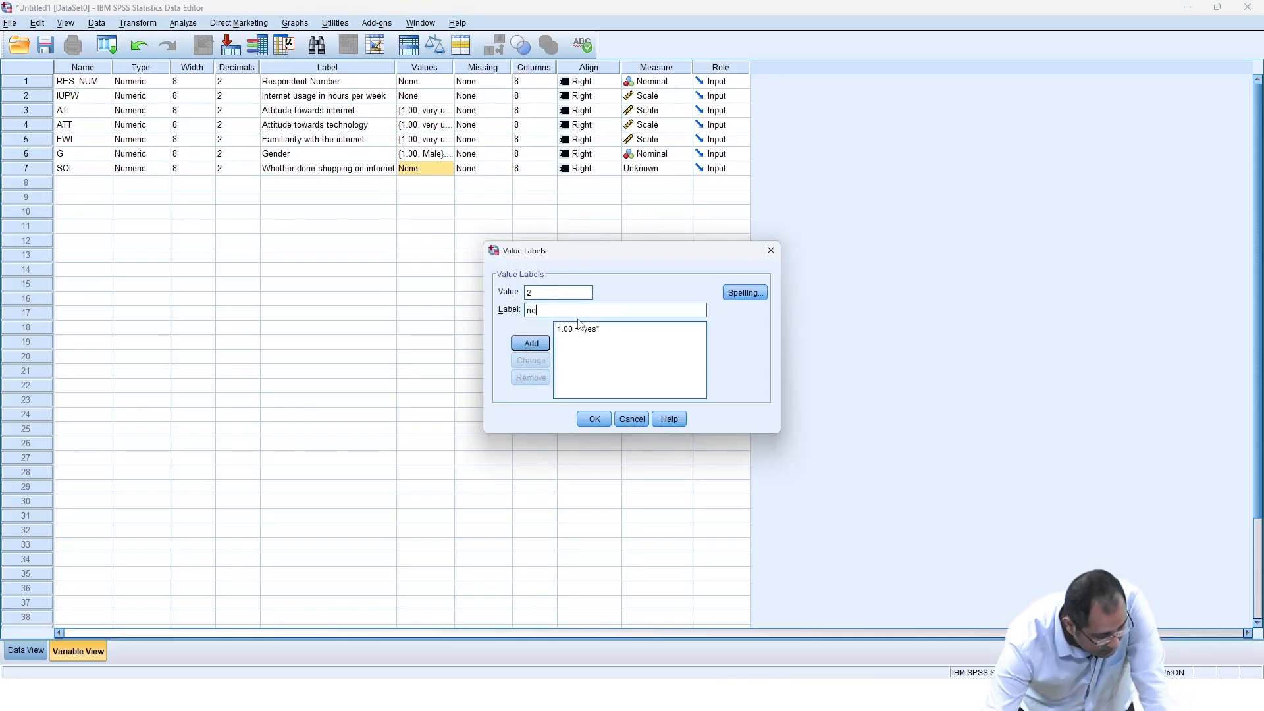
{"action": "left_click", "coordinate": [531, 343]}
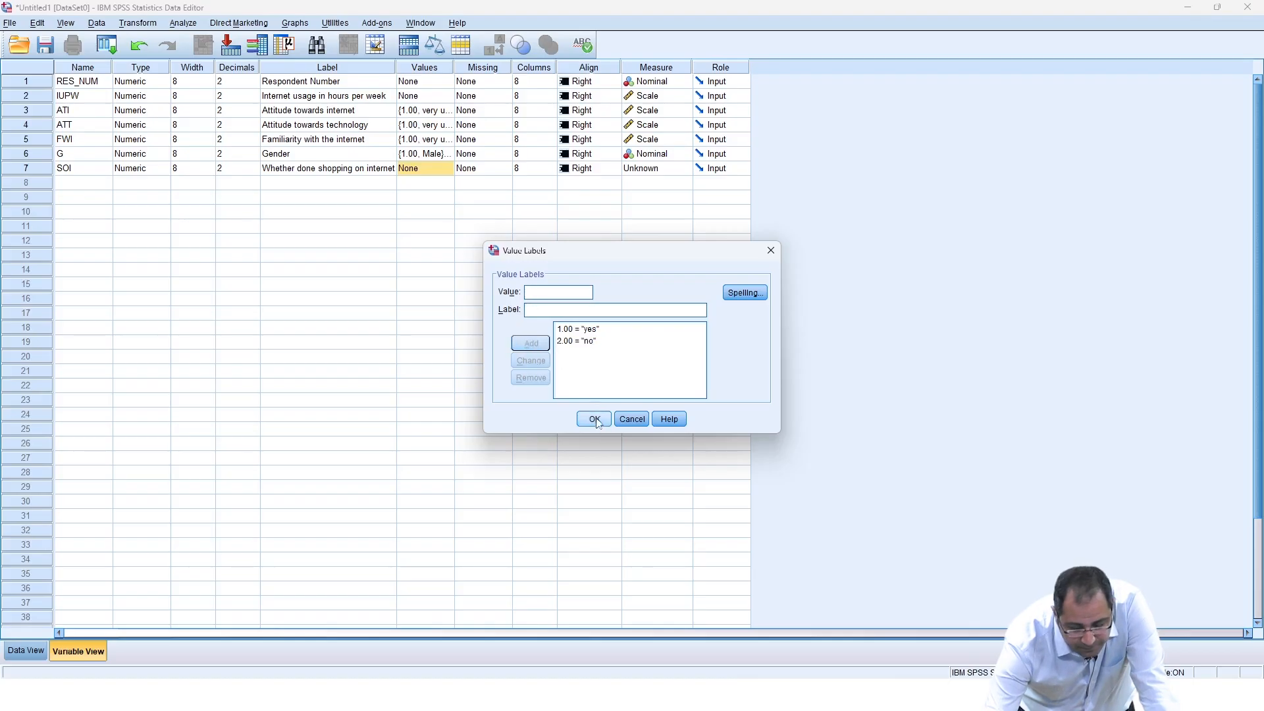
{"action": "left_click", "coordinate": [595, 420]}
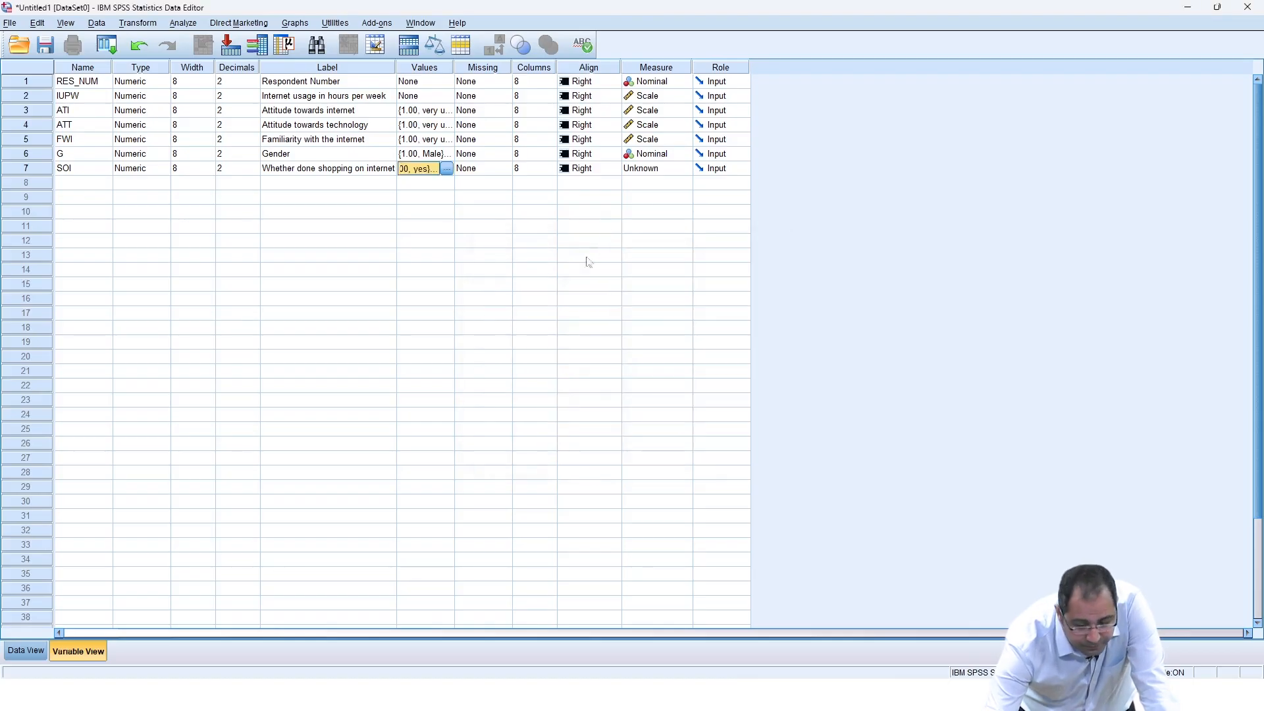
{"action": "left_click", "coordinate": [684, 170]}
{"action": "left_click", "coordinate": [655, 209]}
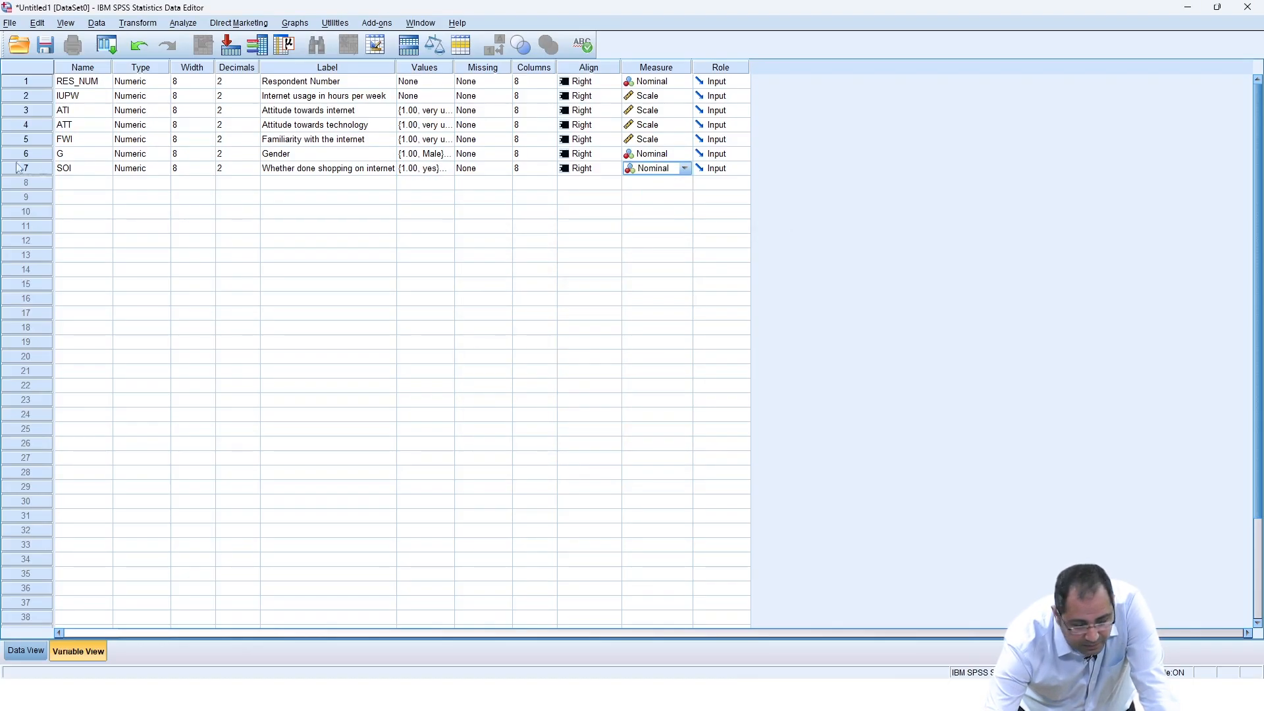
Add an eighth variable named BOI below SOI
{"action": "left_click", "coordinate": [75, 174]}
{"action": "left_click", "coordinate": [77, 190]}
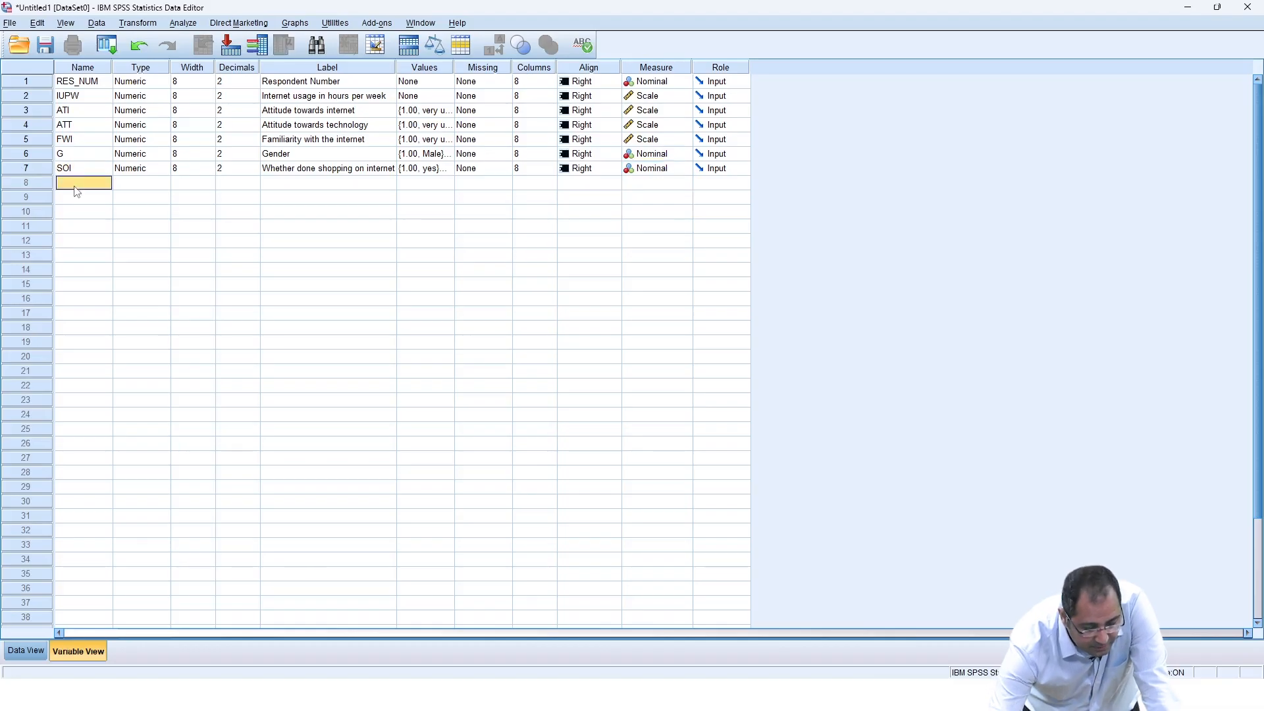
{"action": "left_click", "coordinate": [75, 185]}
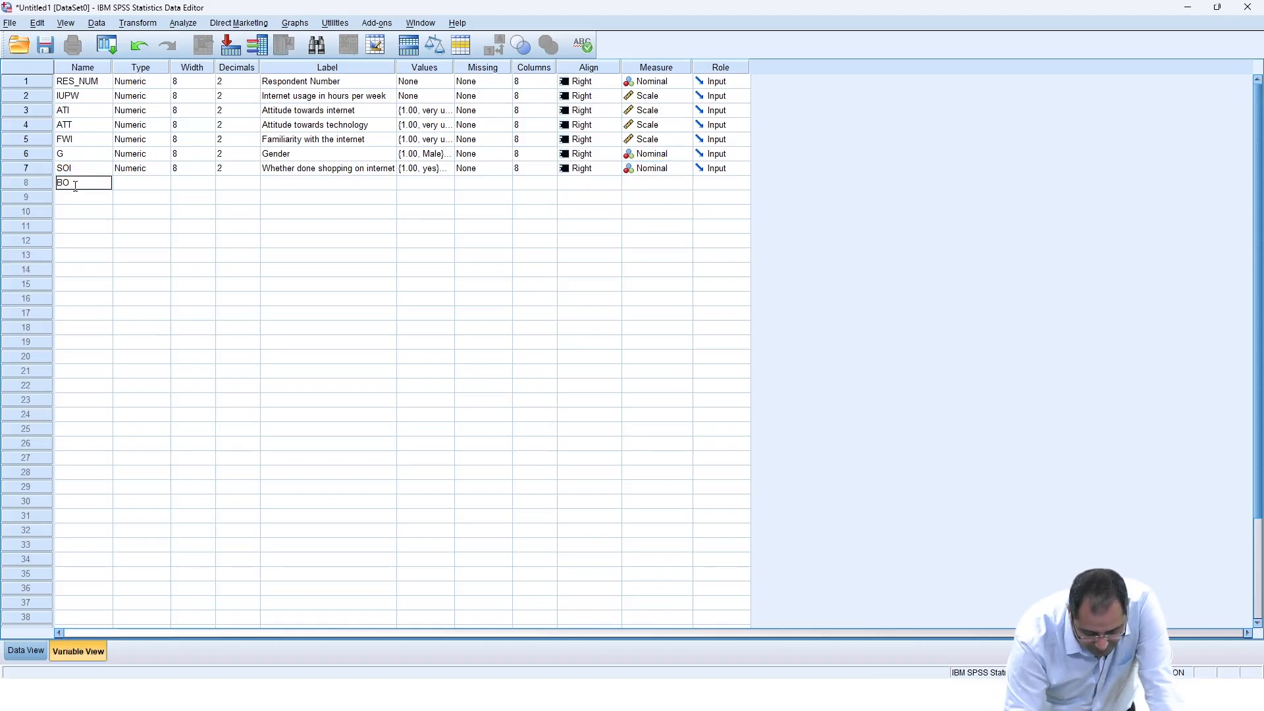
{"action": "left_click", "coordinate": [332, 185]}
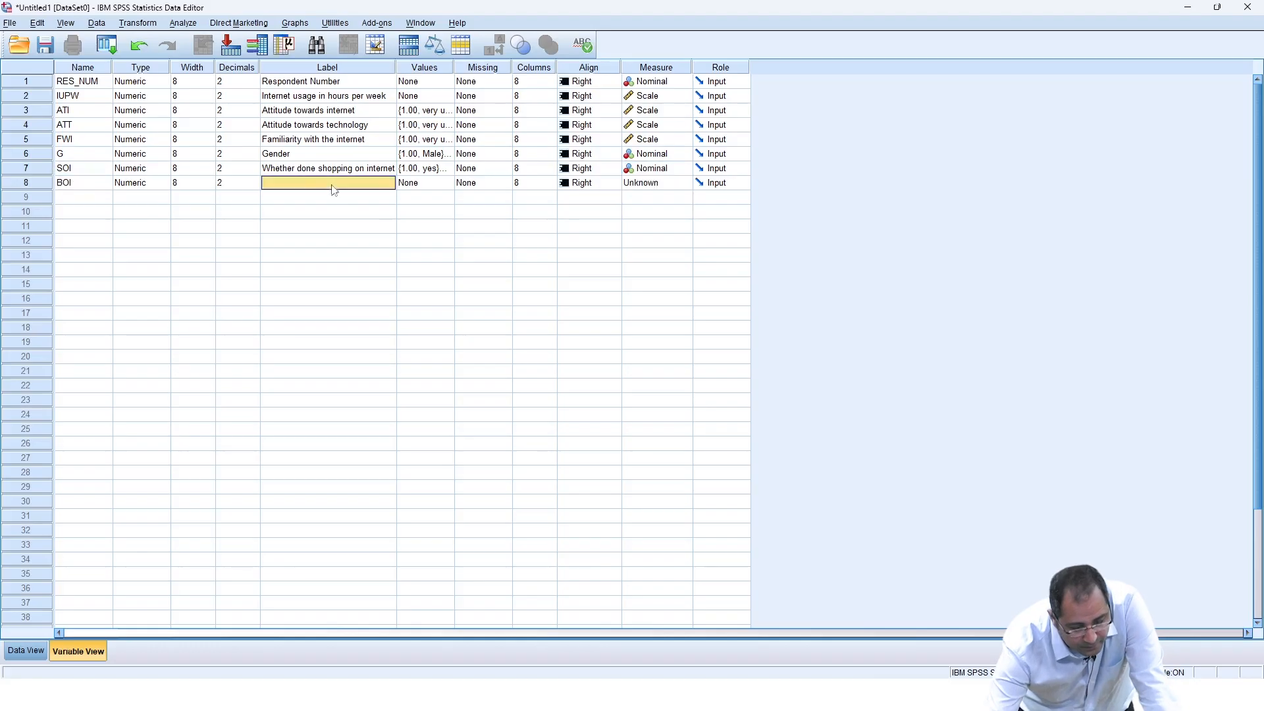
Copy the label "Whether done shopping on internet" from SOI into the label of BOI
{"action": "left_click", "coordinate": [331, 171]}
{"action": "right_click", "coordinate": [333, 175]}
{"action": "left_click", "coordinate": [337, 184]}
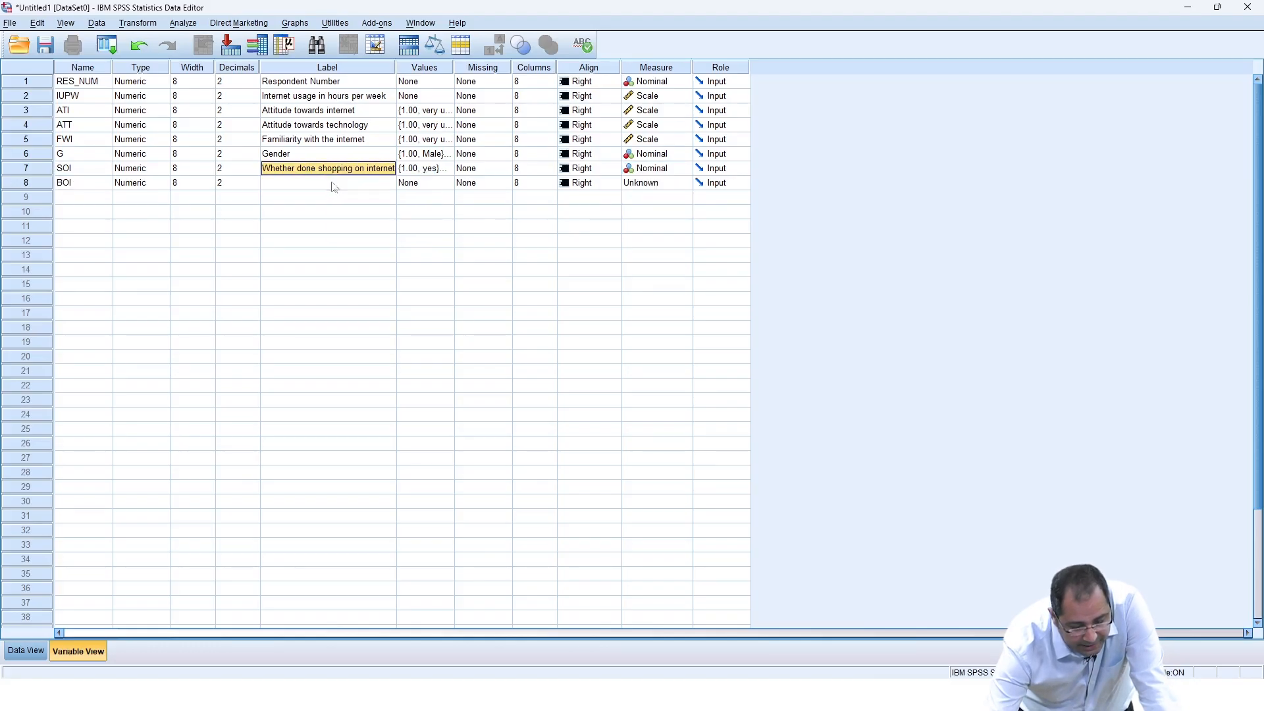
{"action": "left_click", "coordinate": [331, 188]}
{"action": "right_click", "coordinate": [330, 186]}
{"action": "left_click", "coordinate": [343, 210]}
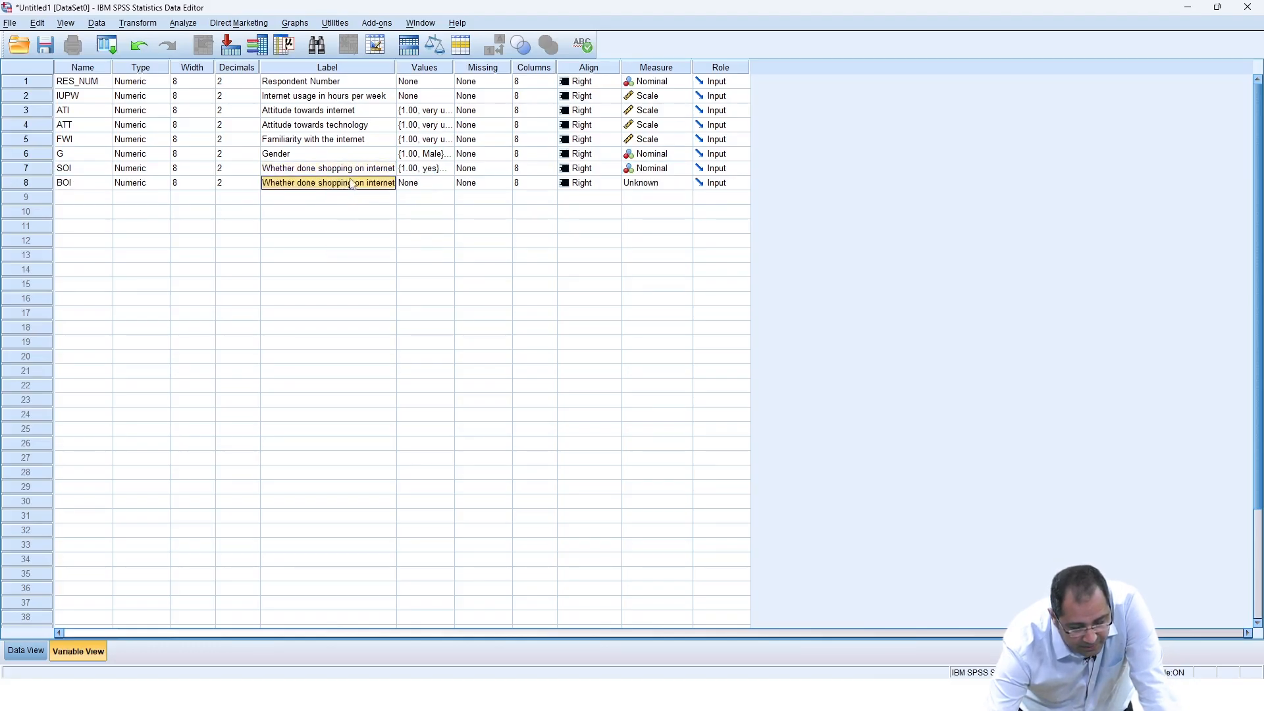
Change the label of BOI to "Whether done banking on internet"
{"action": "left_click", "coordinate": [352, 184]}
{"action": "key", "text": "BackSpace"}
{"action": "key", "text": "BackSpace"}
{"action": "key", "text": "BackSpace"}
{"action": "key", "text": "BackSpace"}
{"action": "key", "text": "BackSpace"}
{"action": "key", "text": "BackSpace"}
{"action": "key", "text": "BackSpace"}
{"action": "key", "text": "BackSpace"}
{"action": "type", "text": "BANKING"}
{"action": "key", "text": "BackSpace"}
{"action": "key", "text": "BackSpace"}
{"action": "key", "text": "BackSpace"}
{"action": "key", "text": "BackSpace"}
{"action": "key", "text": "BackSpace"}
{"action": "key", "text": "BackSpace"}
{"action": "key", "text": "BackSpace"}
{"action": "type", "text": "banking"}
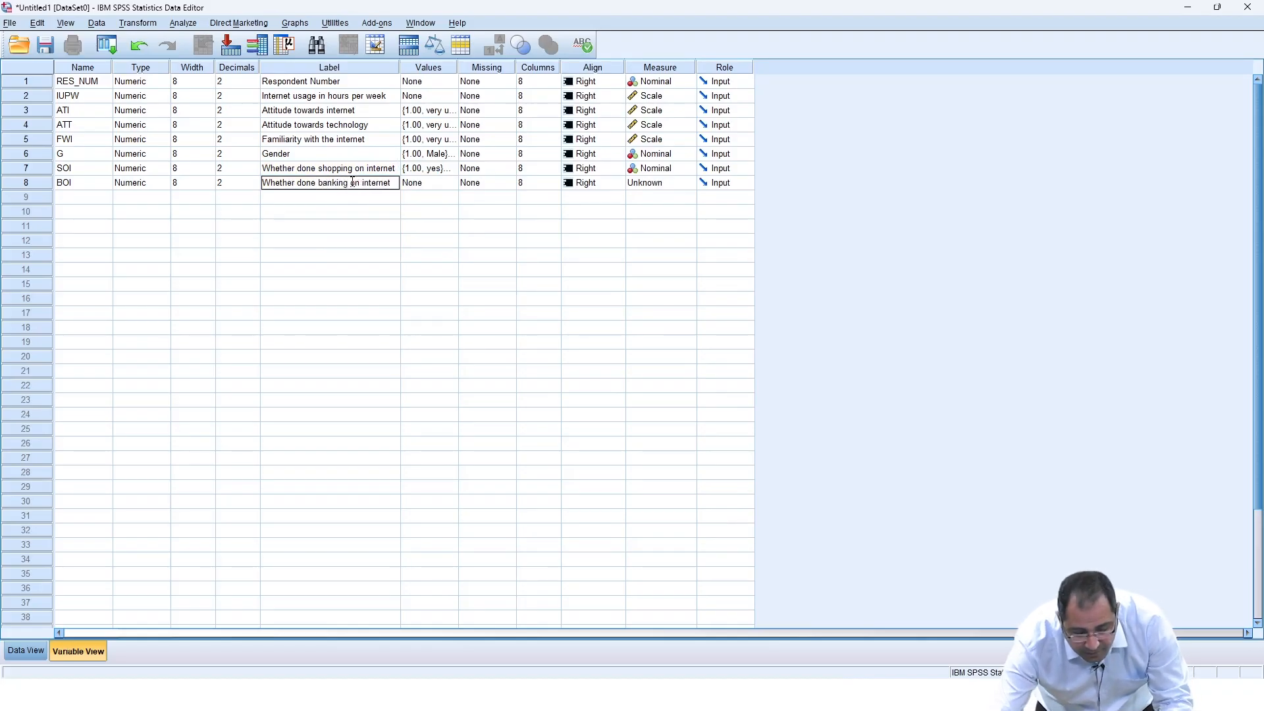
Copy the value labels of SOI to BOI and set the measurement level of BOI to Nominal
{"action": "left_click", "coordinate": [426, 170]}
{"action": "left_click", "coordinate": [437, 180]}
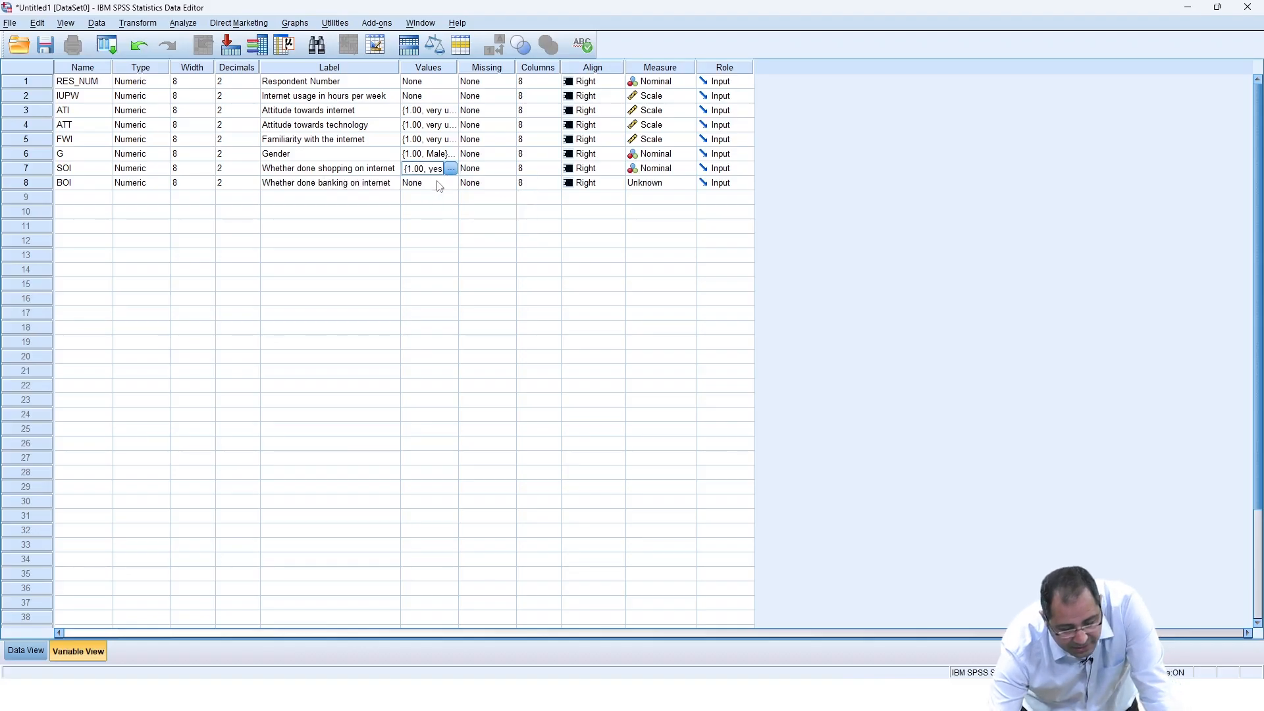
{"action": "left_click", "coordinate": [437, 185]}
{"action": "right_click", "coordinate": [437, 184]}
{"action": "left_click", "coordinate": [464, 200]}
{"action": "left_click", "coordinate": [673, 183]}
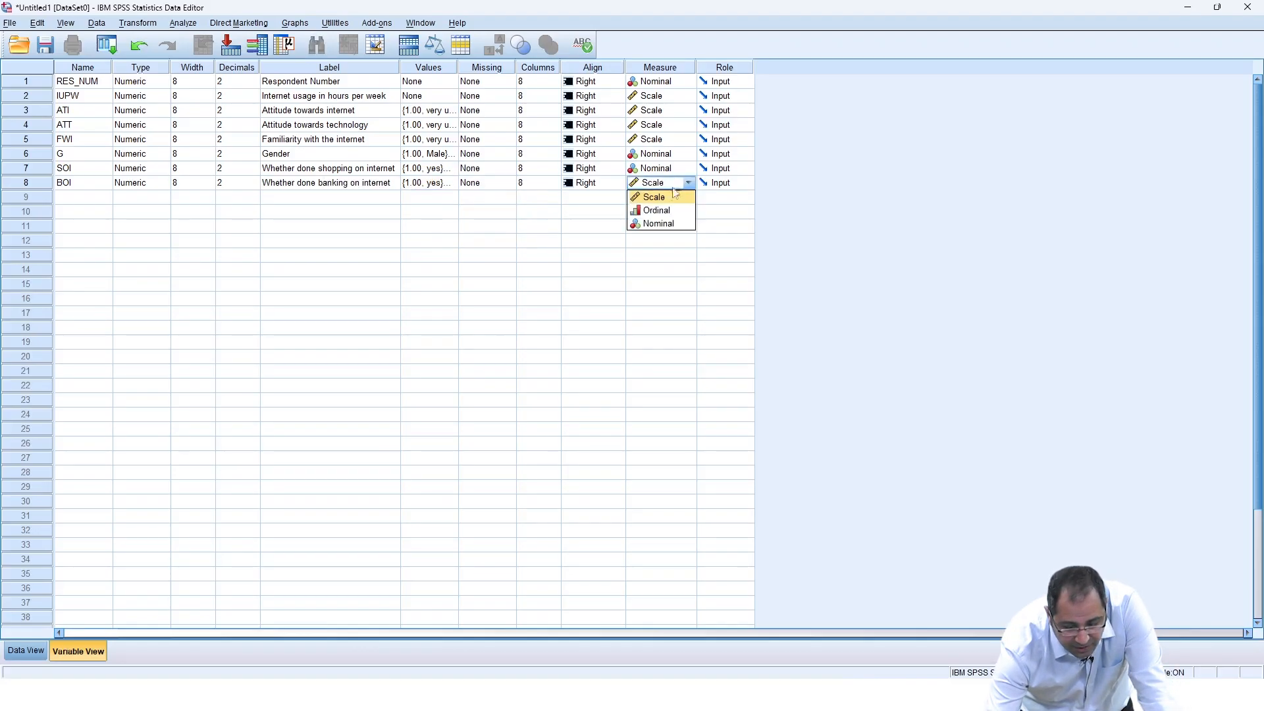
{"action": "left_click", "coordinate": [676, 224]}
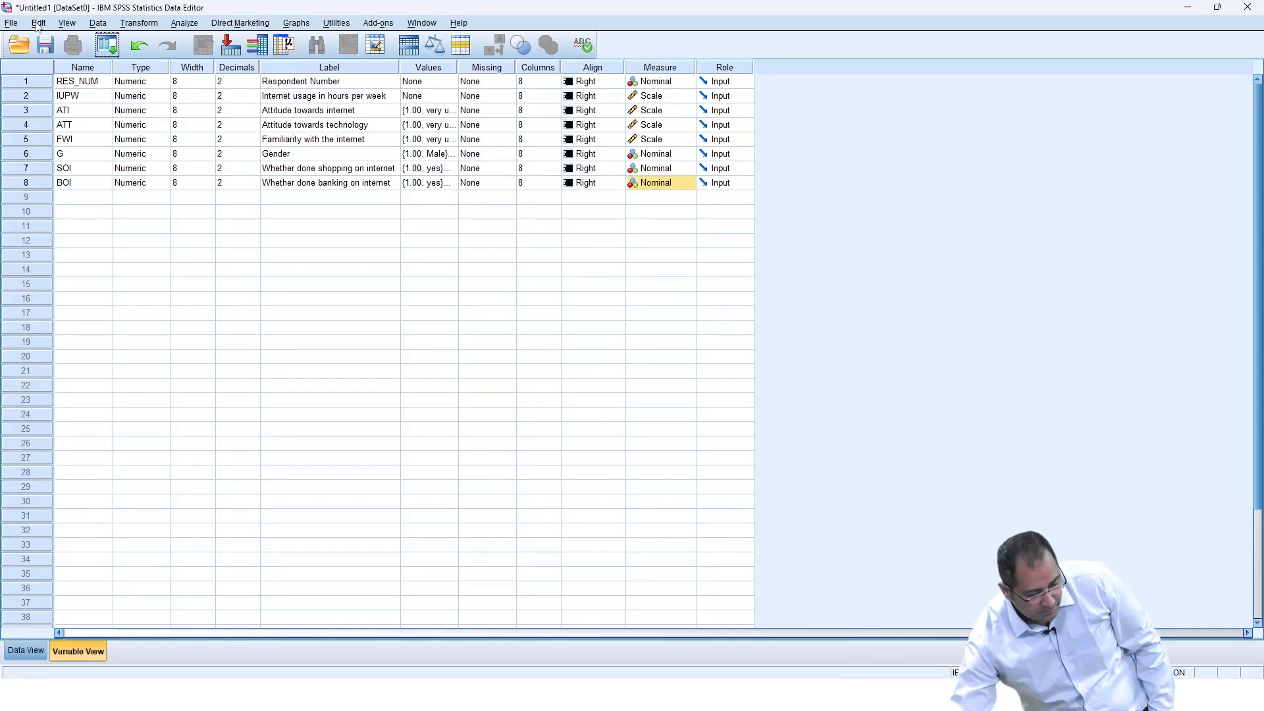
Set the font size of the data editor to 20
{"action": "left_click", "coordinate": [38, 23]}
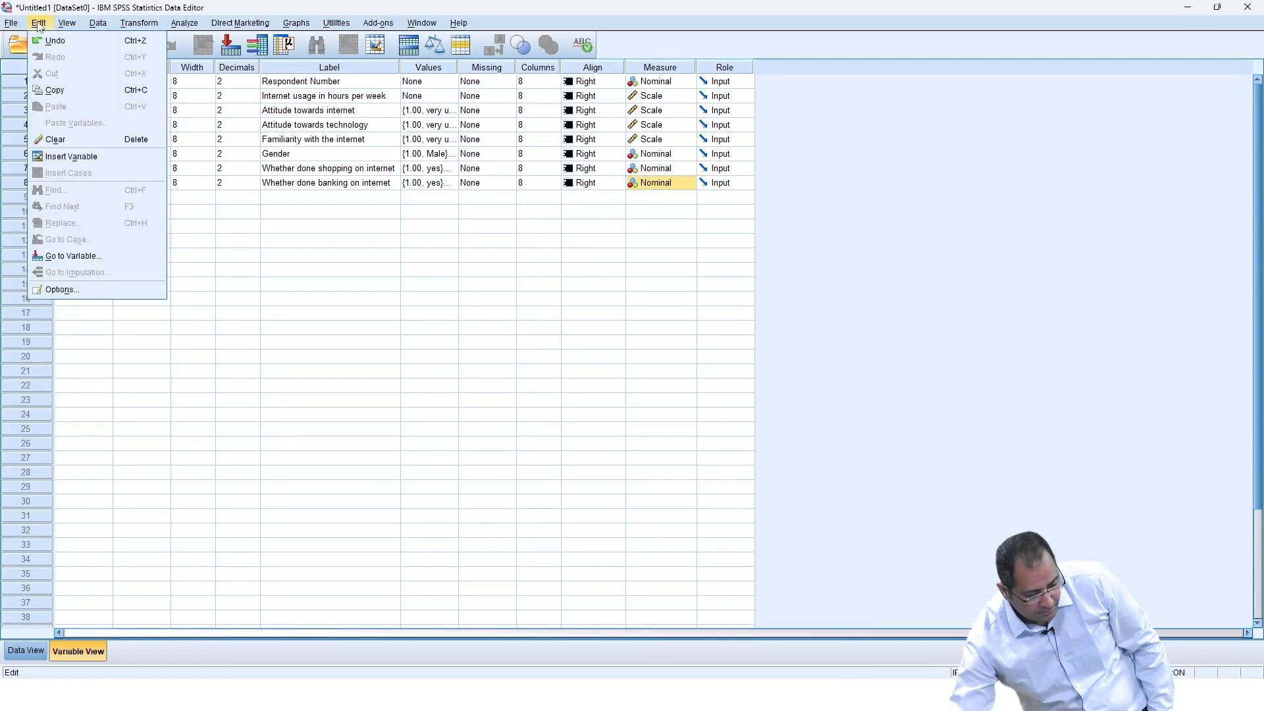
{"action": "mouse_move", "coordinate": [67, 23]}
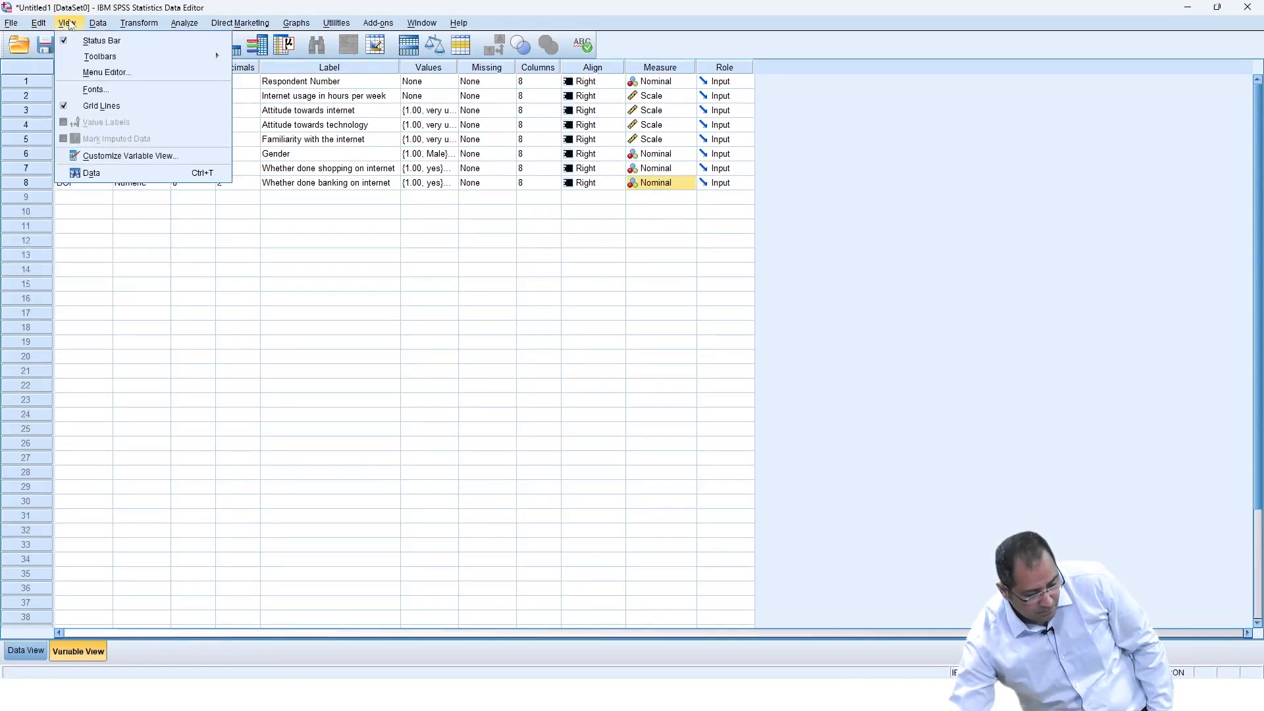
{"action": "left_click", "coordinate": [77, 88]}
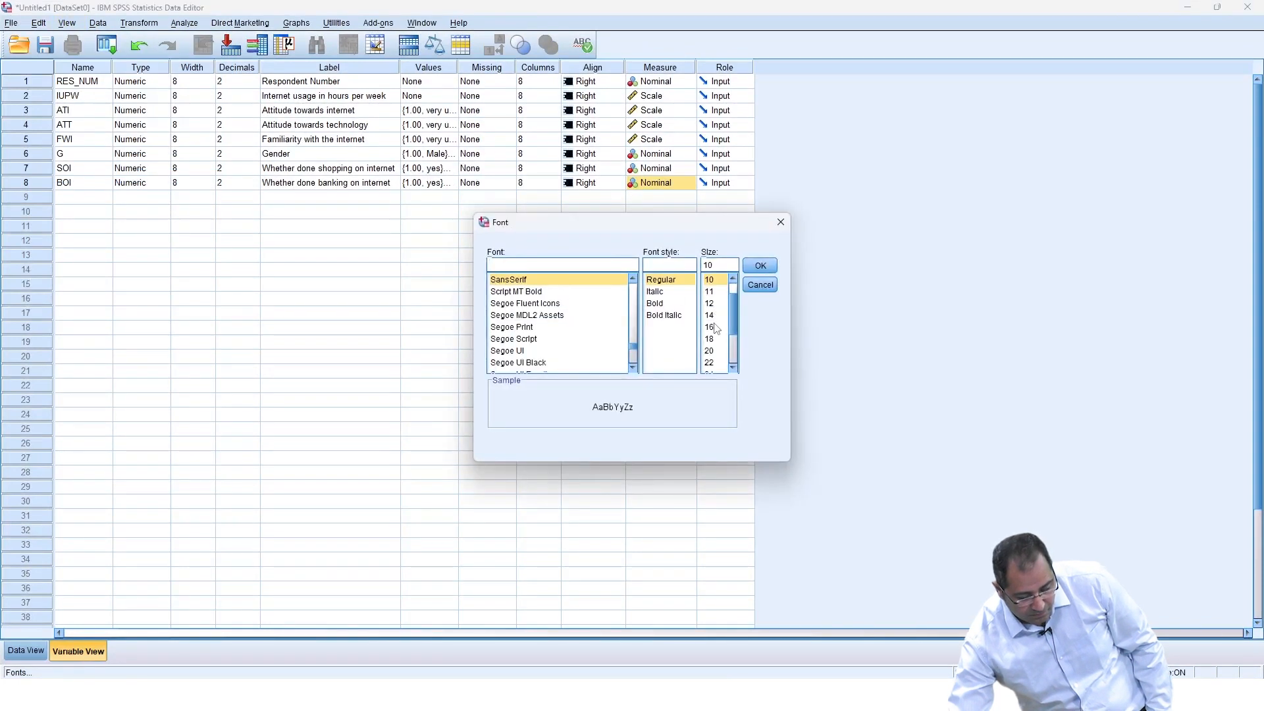
{"action": "left_click", "coordinate": [711, 350]}
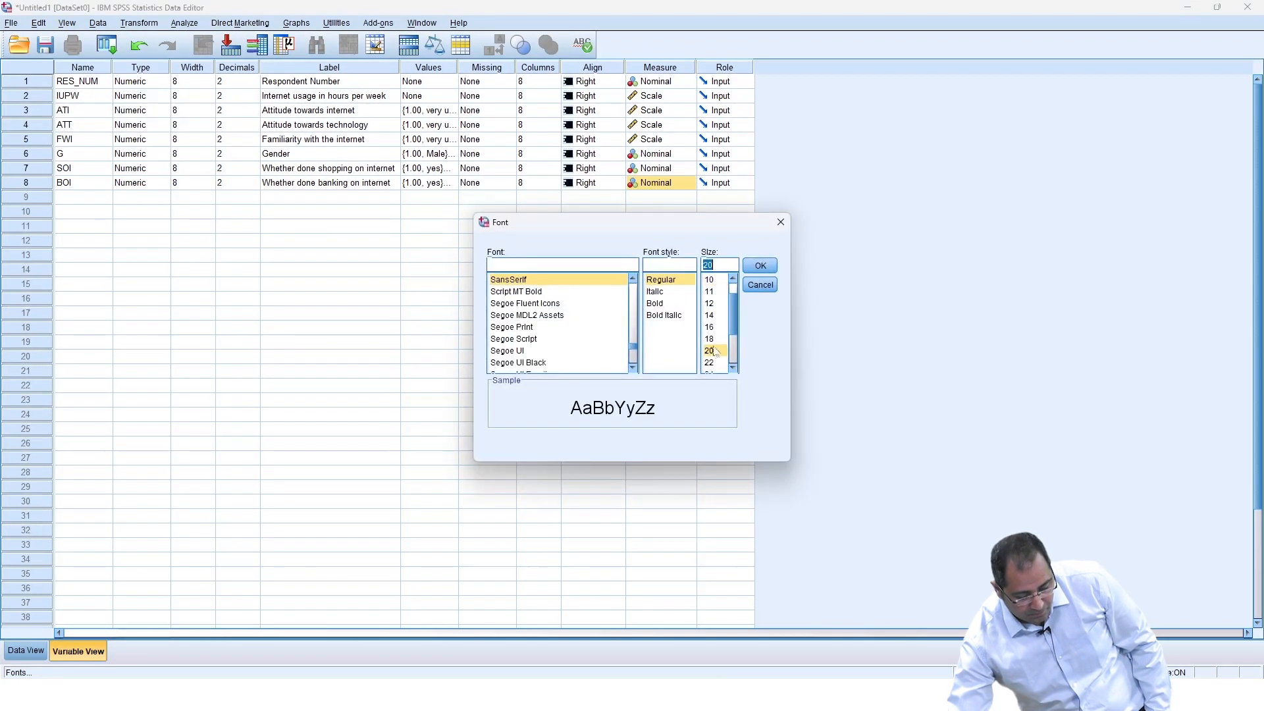
{"action": "left_click", "coordinate": [757, 266]}
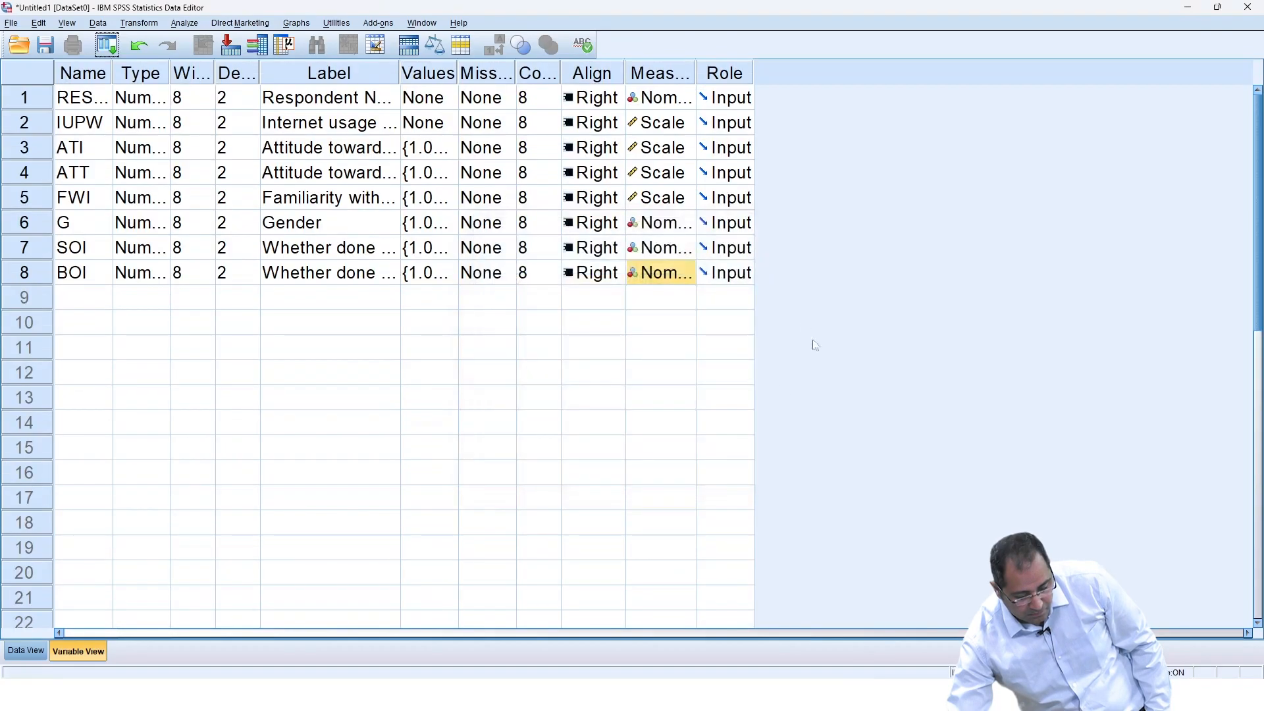
Enlarge the data editor's font size to 24
{"action": "left_click", "coordinate": [67, 22]}
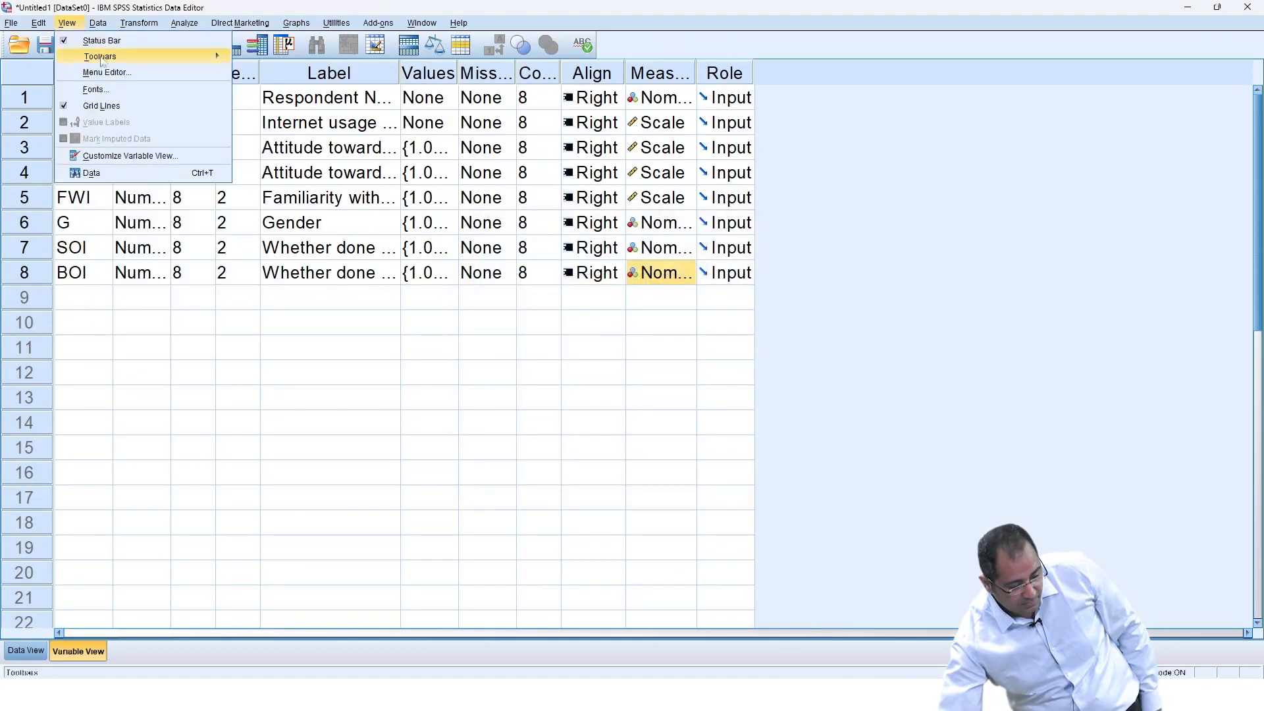
{"action": "left_click", "coordinate": [111, 96]}
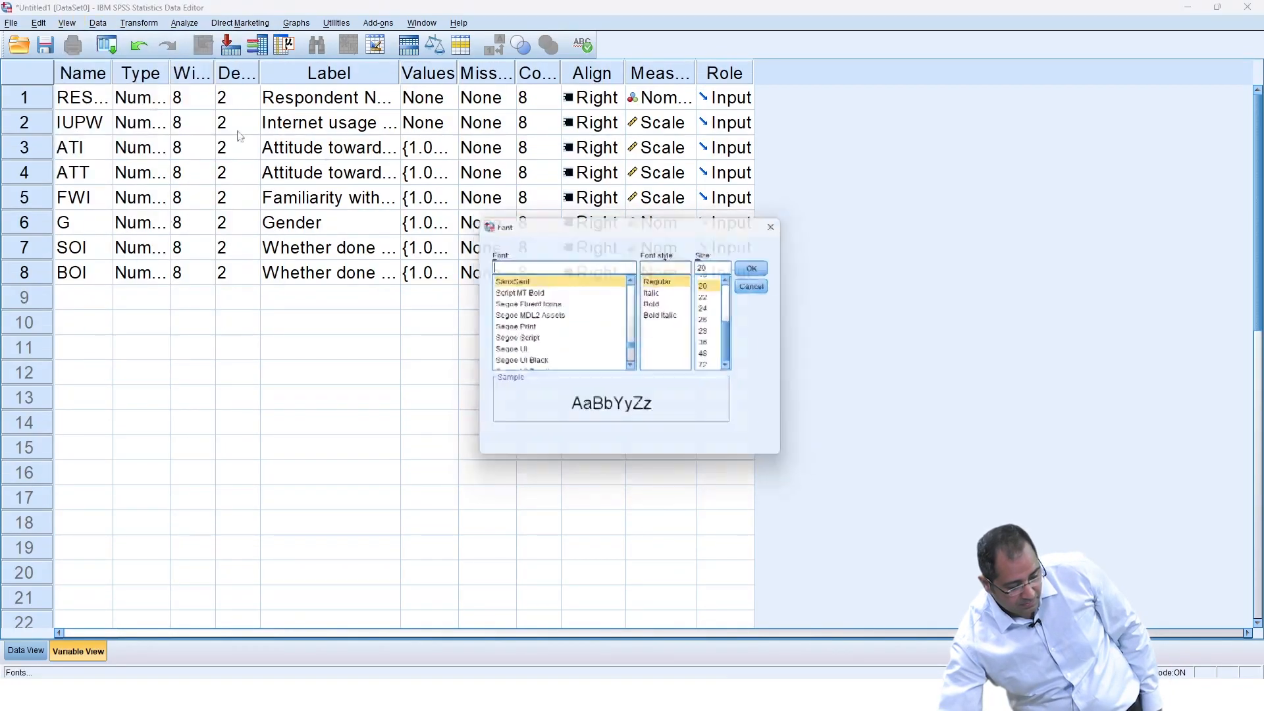
{"action": "left_click", "coordinate": [710, 308]}
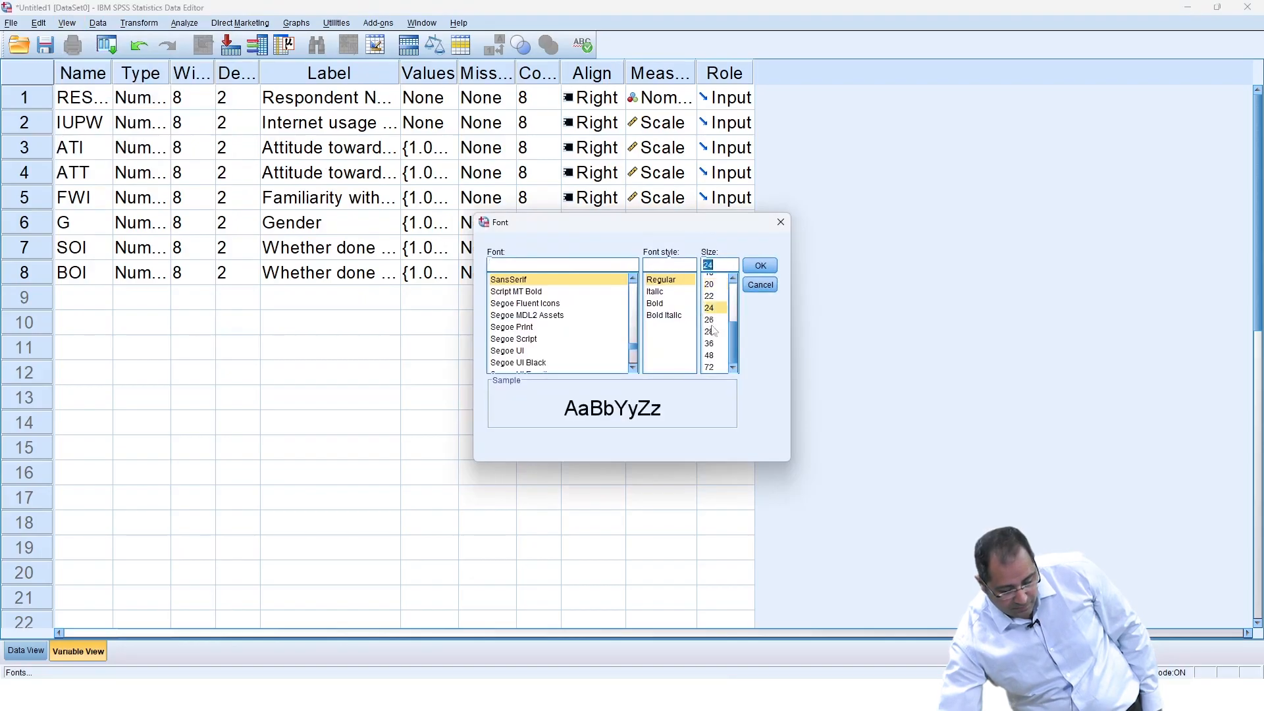
{"action": "left_click", "coordinate": [759, 266]}
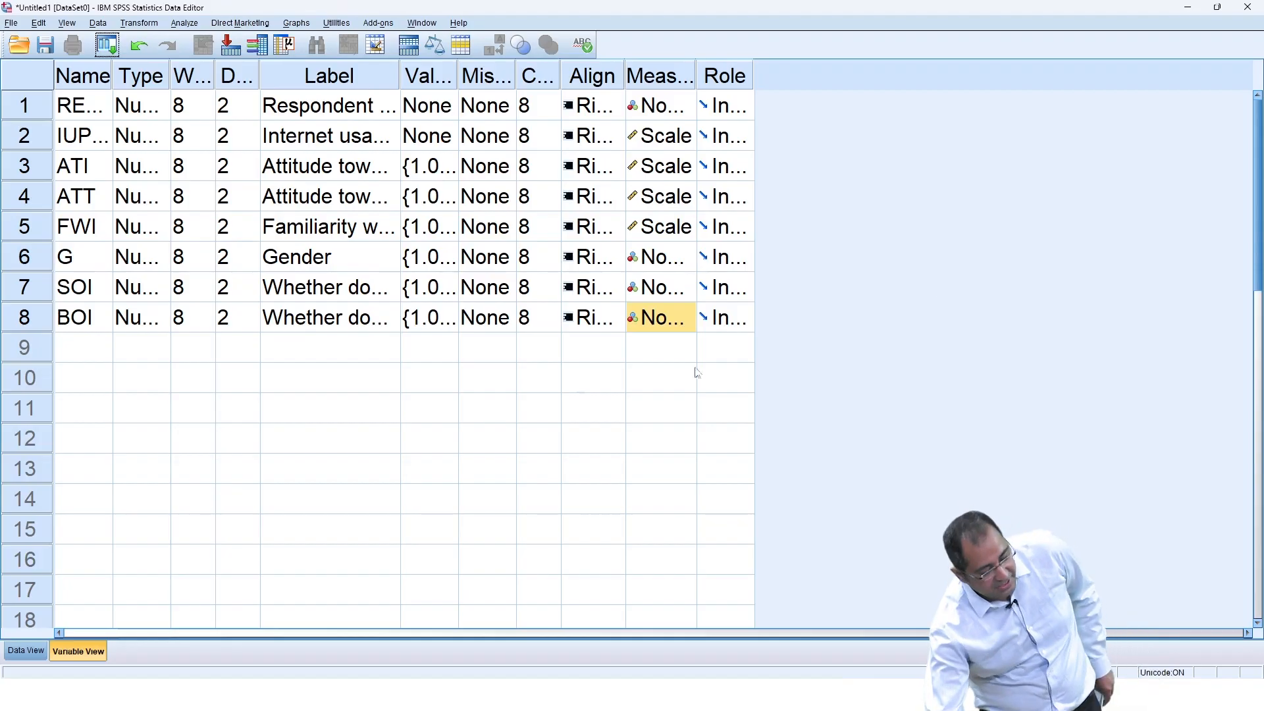
Switch to the data sheet and enter 1 for RES_NUM and 14 for IUPW in the first case
{"action": "left_click", "coordinate": [8, 649]}
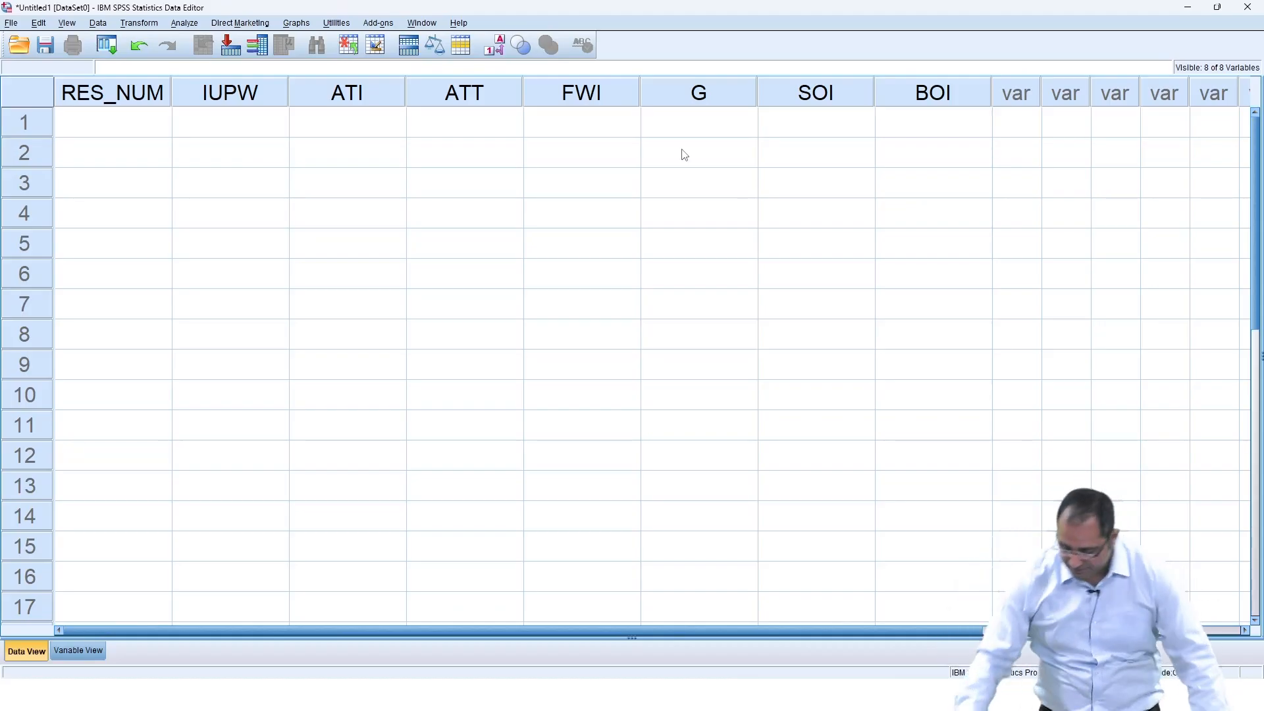
{"action": "left_click", "coordinate": [112, 134]}
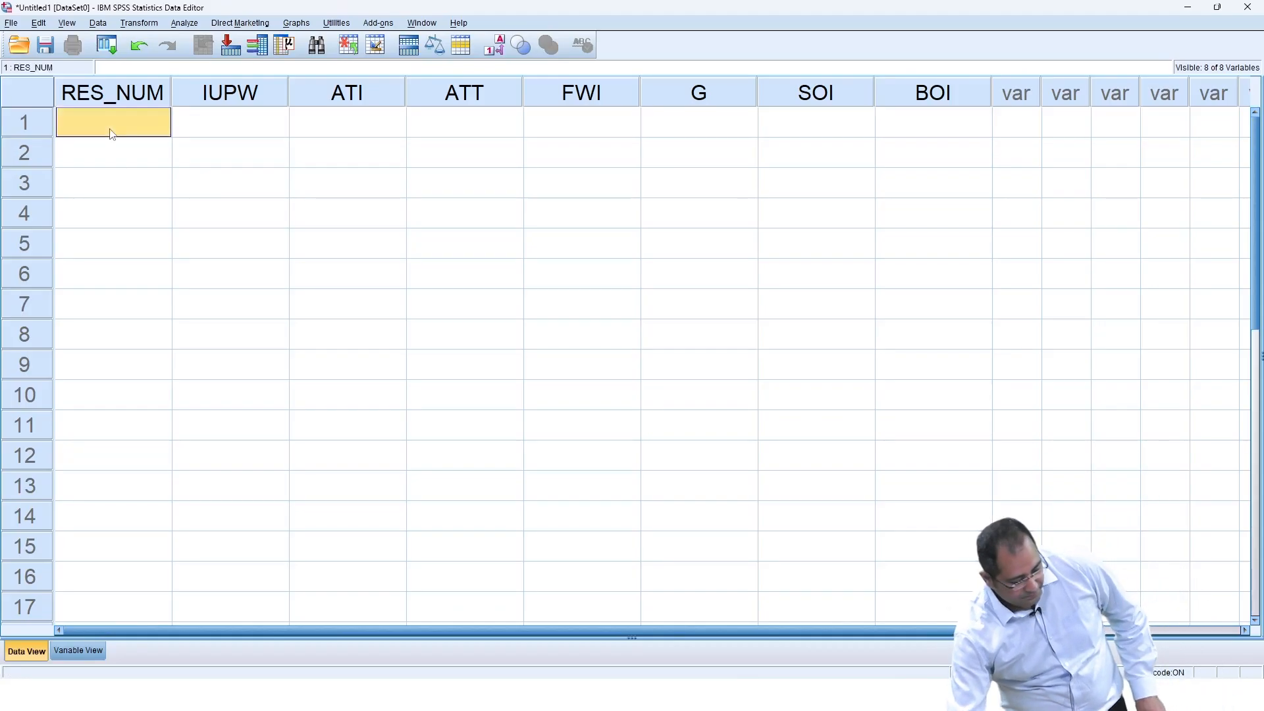
{"action": "type", "text": "1"}
{"action": "key", "text": "Tab"}
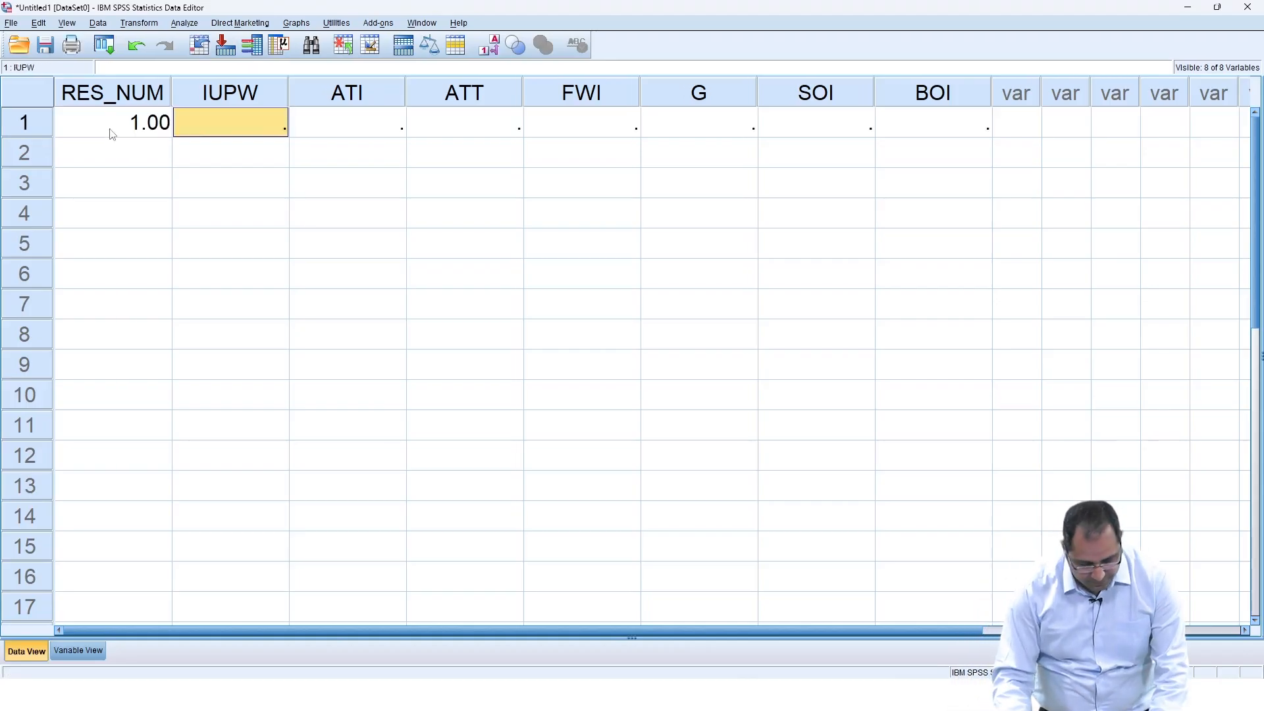
{"action": "type", "text": "14"}
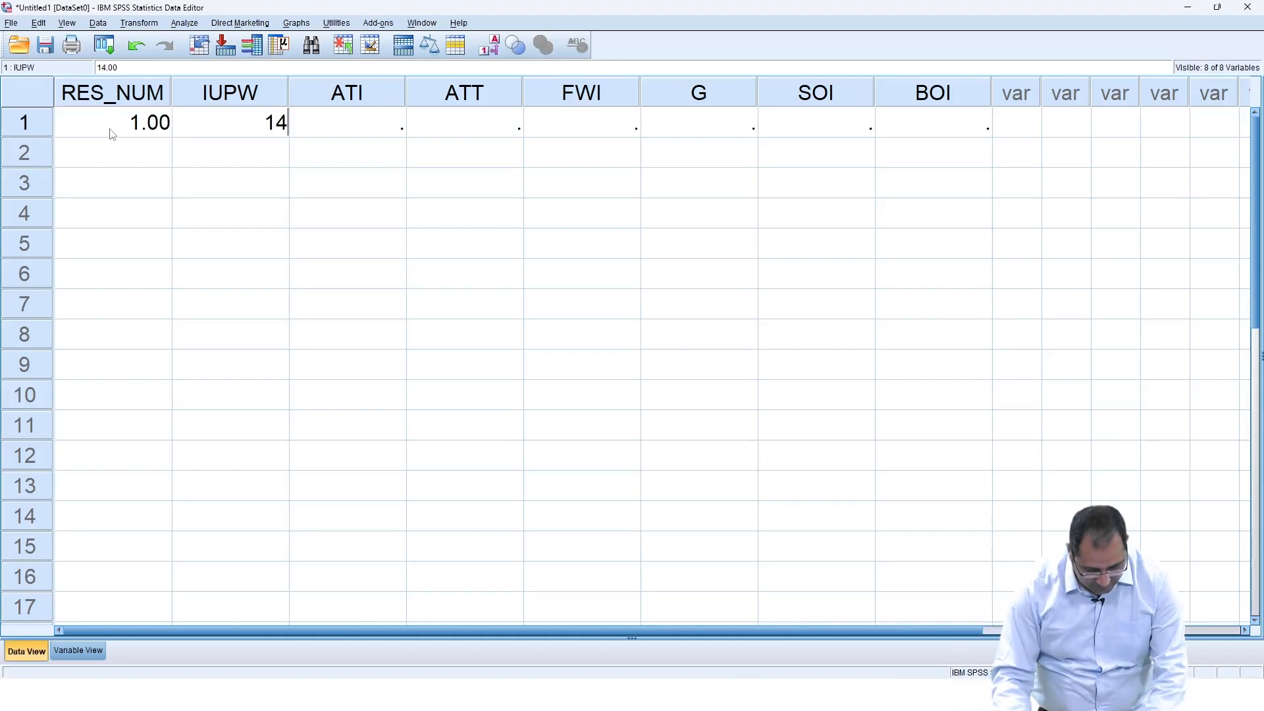
{"action": "key", "text": "Tab"}
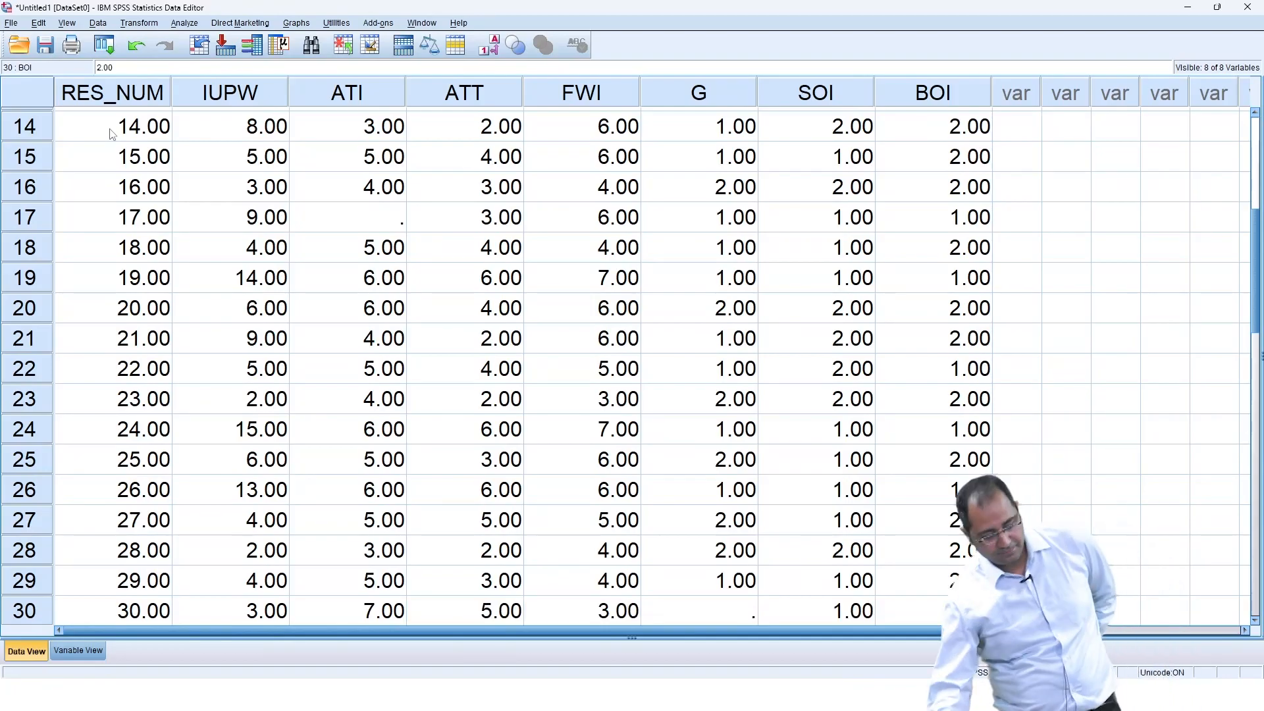
{"action": "scroll", "coordinate": [797, 479], "scroll_direction": "up", "scroll_amount": 5}
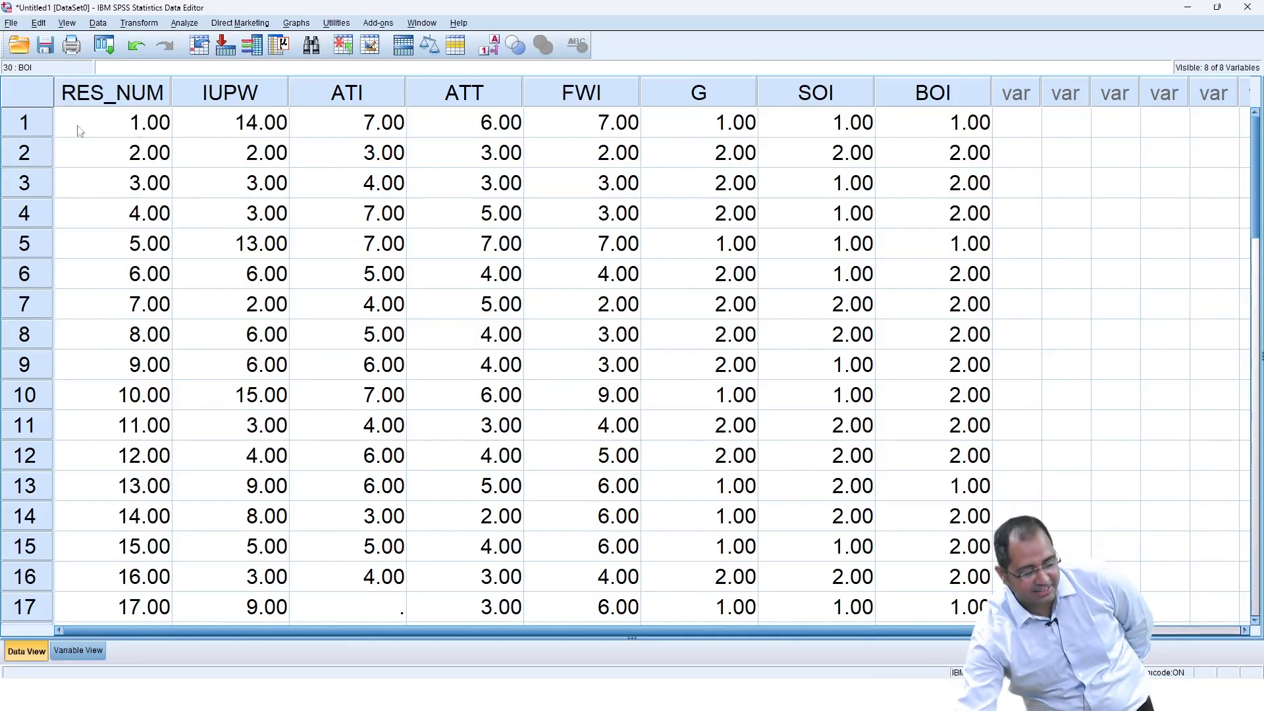
Start saving the dataset and choose the Desktop as the destination folder
{"action": "left_click", "coordinate": [44, 46]}
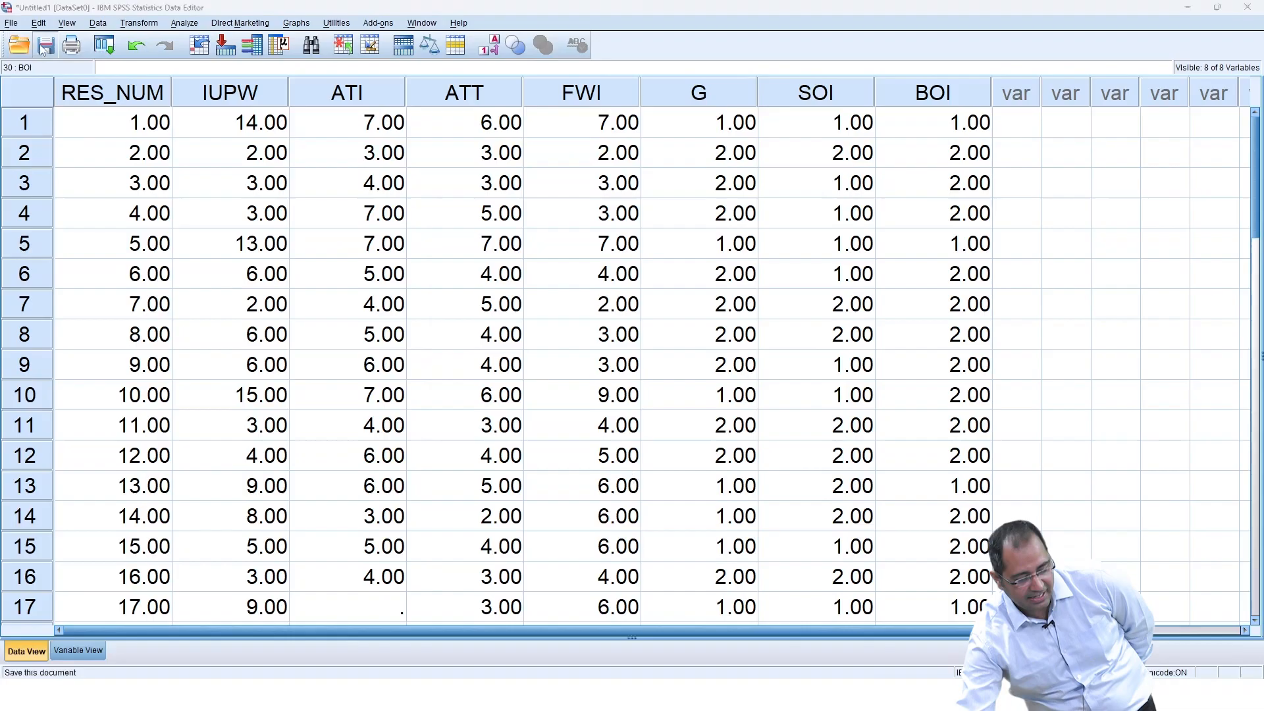
{"action": "left_click", "coordinate": [571, 217]}
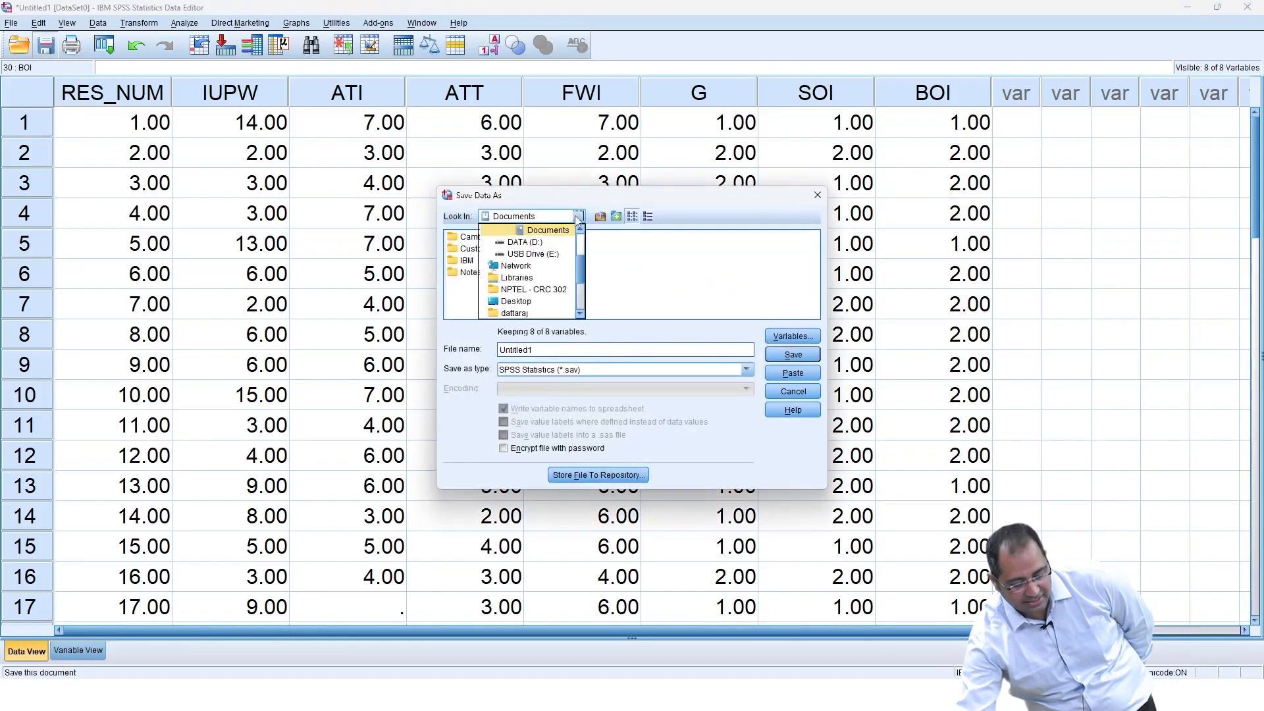
{"action": "left_click", "coordinate": [537, 232]}
{"action": "double_click", "coordinate": [536, 235]}
{"action": "left_click", "coordinate": [573, 217]}
{"action": "scroll", "coordinate": [580, 229], "scroll_direction": "up", "scroll_amount": 3}
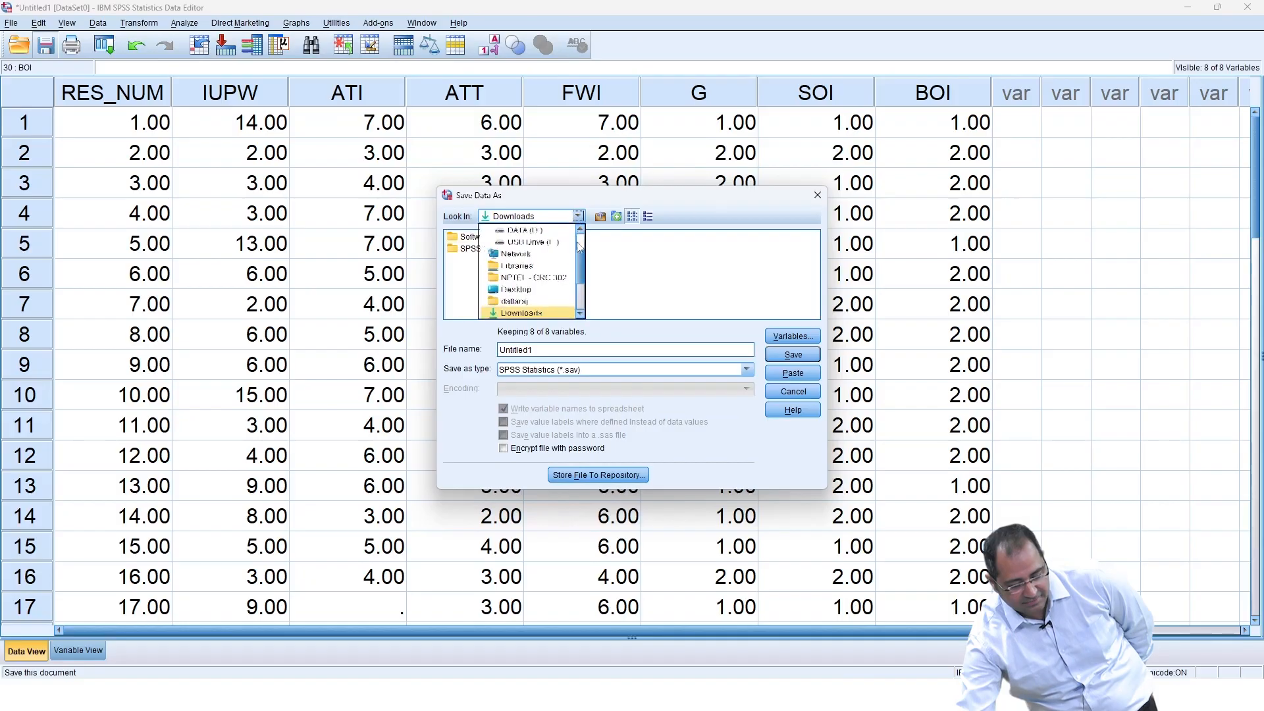
{"action": "left_click", "coordinate": [523, 230]}
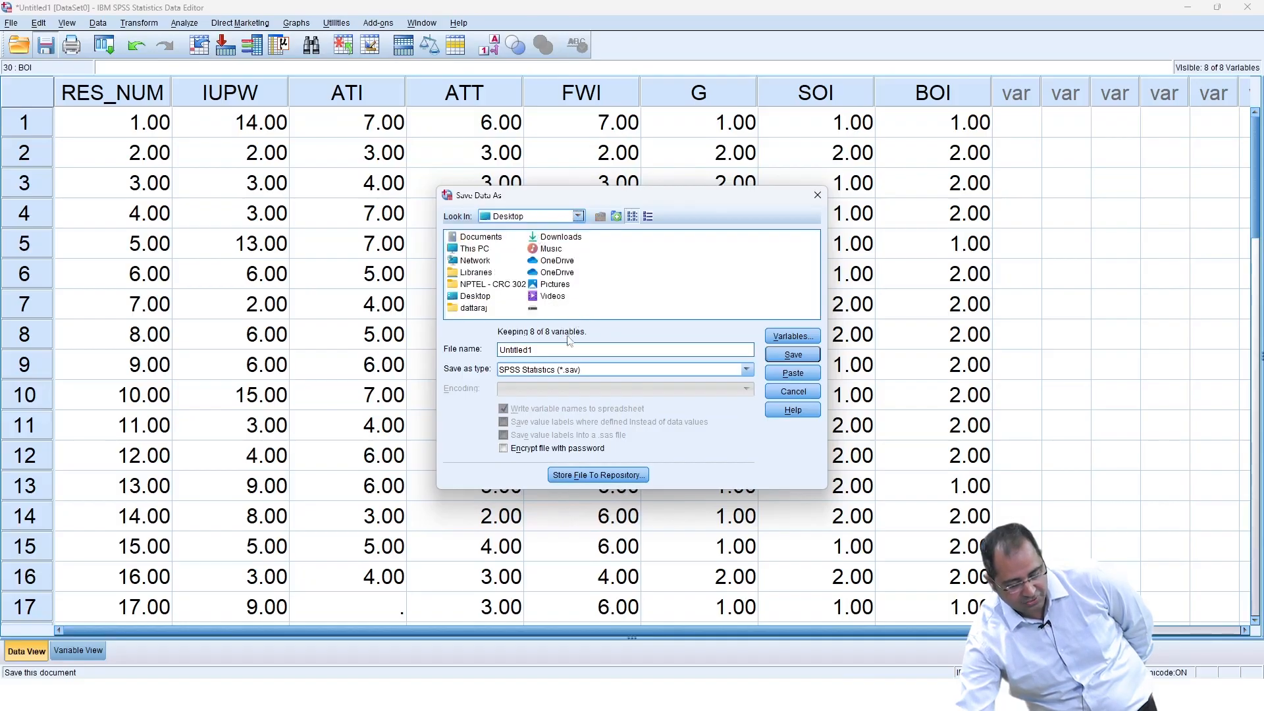
Save the dataset as "20.02.2023 Internet Usage Data" in SPSS Statistics format and close the output viewer without saving its contents
{"action": "left_click_drag", "start_coordinate": [554, 349], "coordinate": [509, 352]}
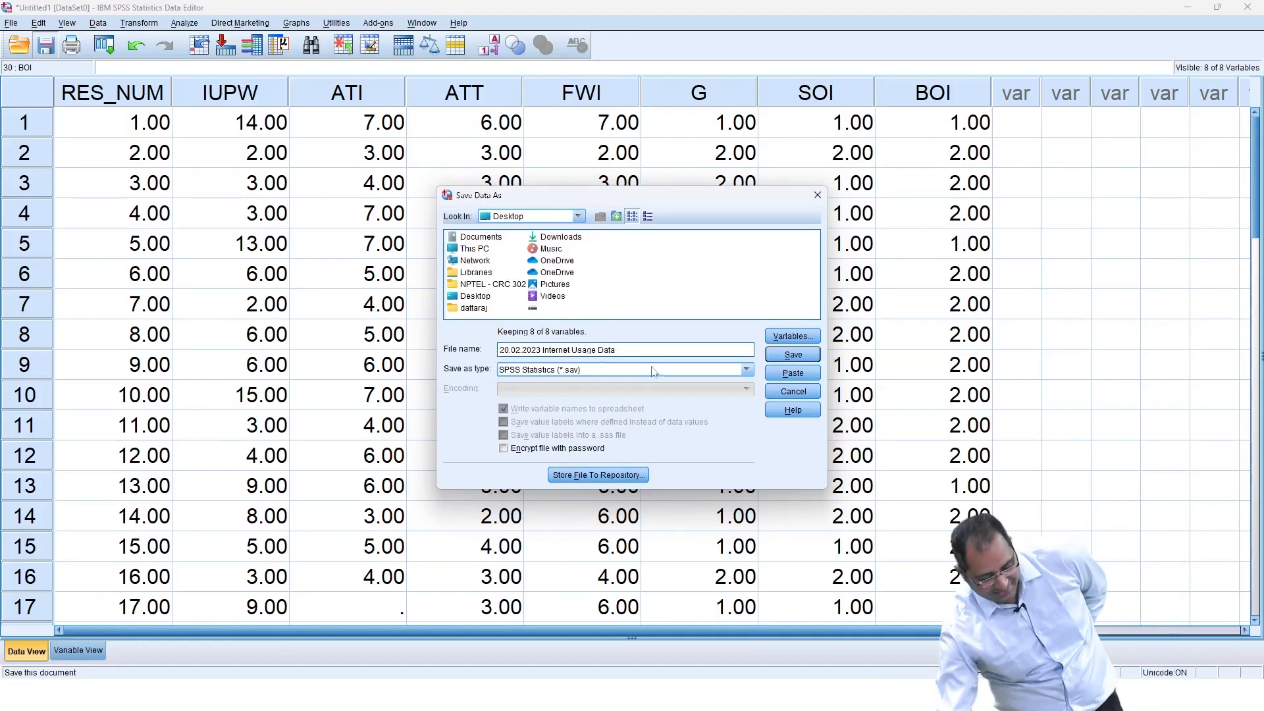
{"action": "left_click", "coordinate": [774, 356]}
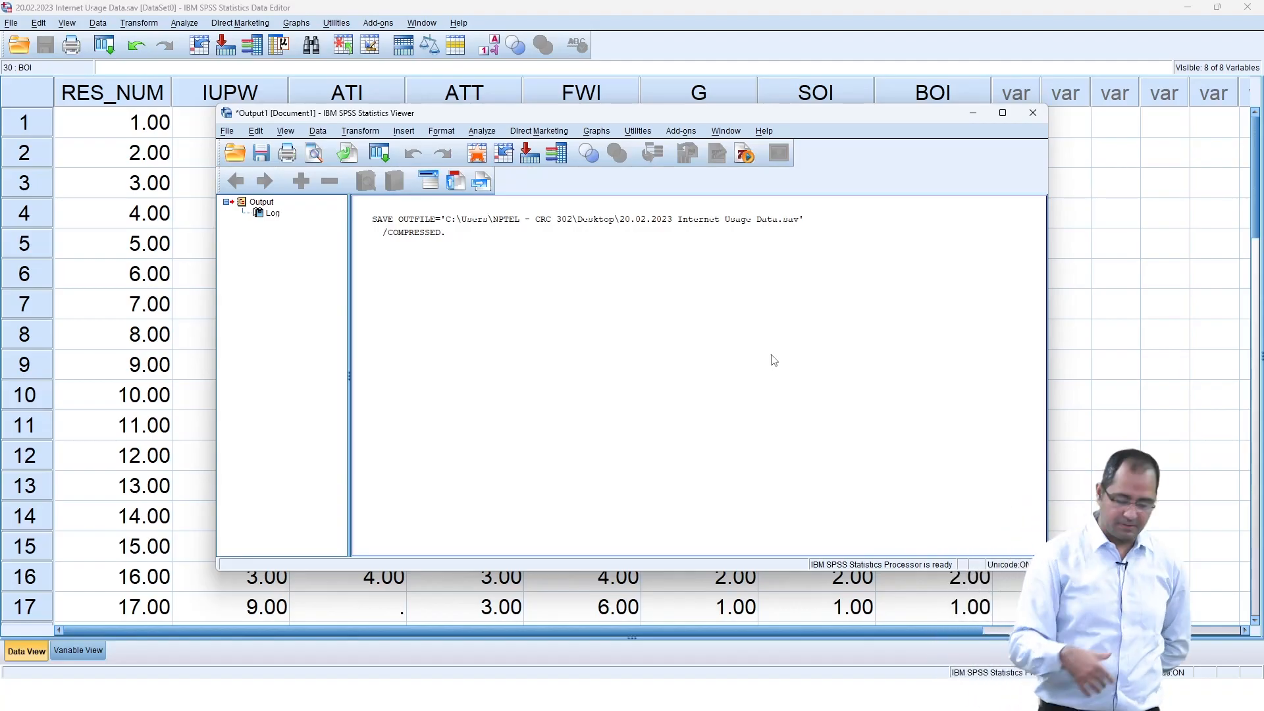
{"action": "left_click", "coordinate": [1034, 115]}
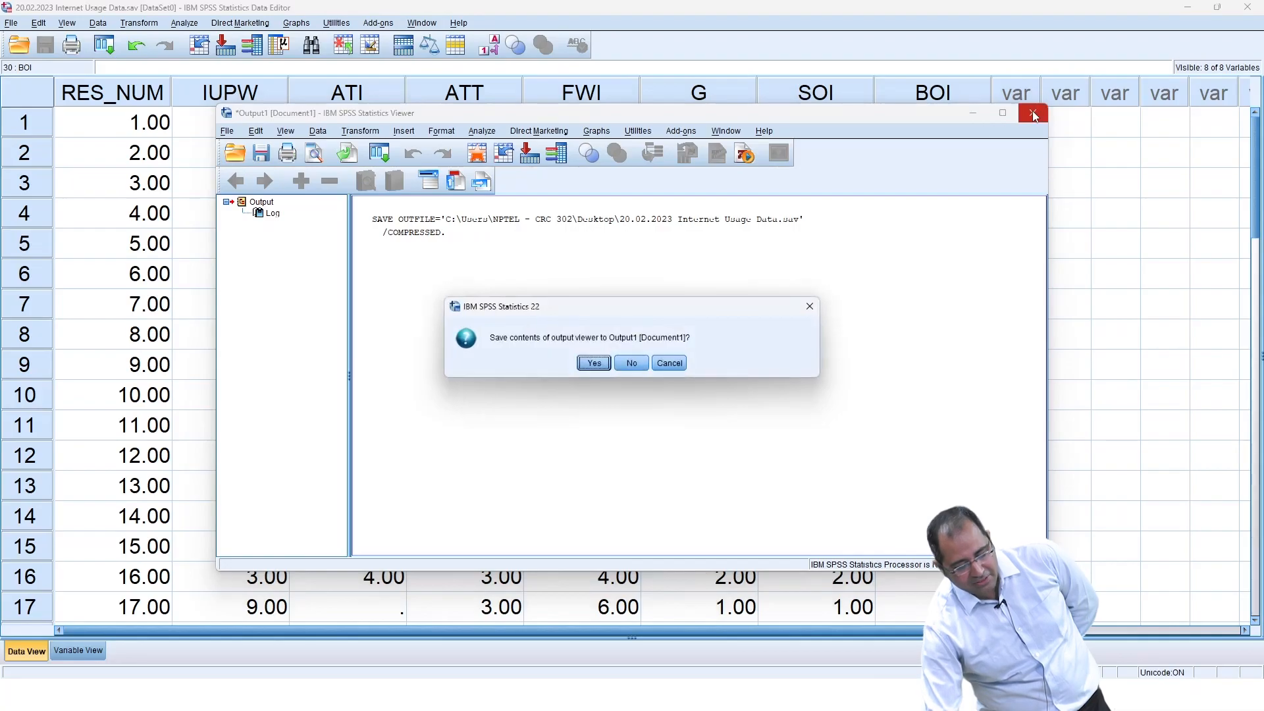
{"action": "left_click", "coordinate": [631, 363]}
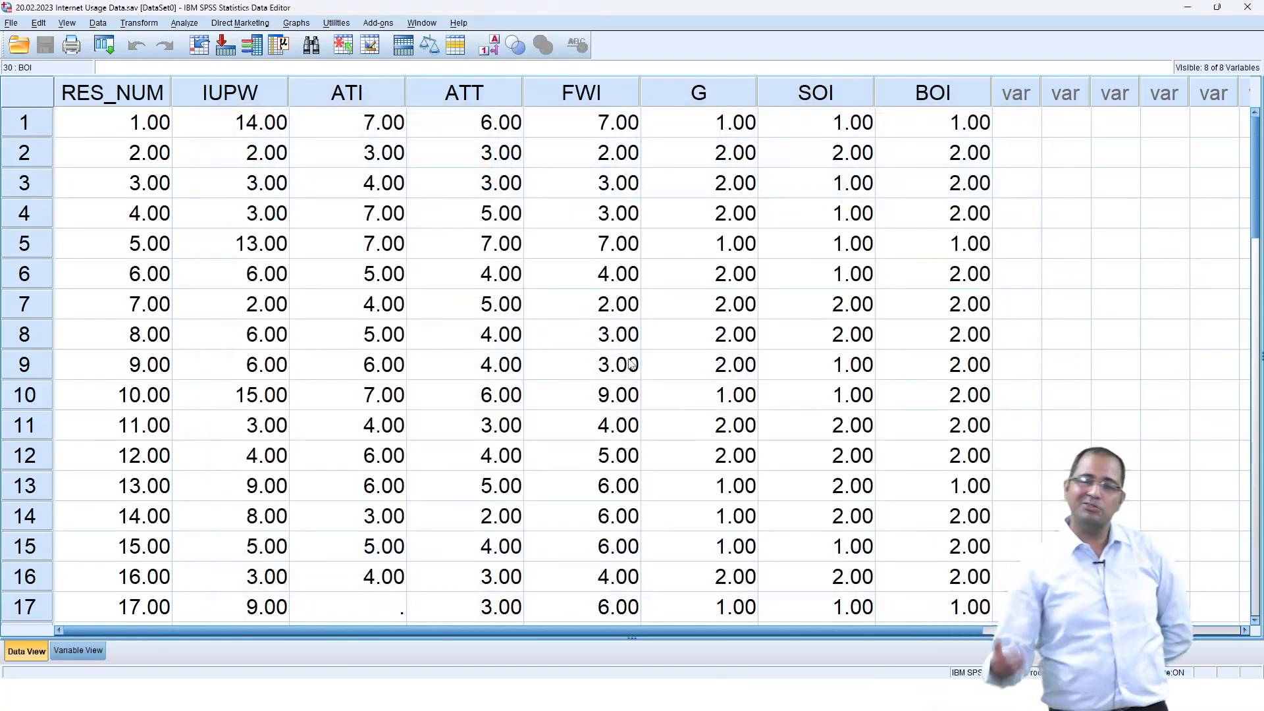